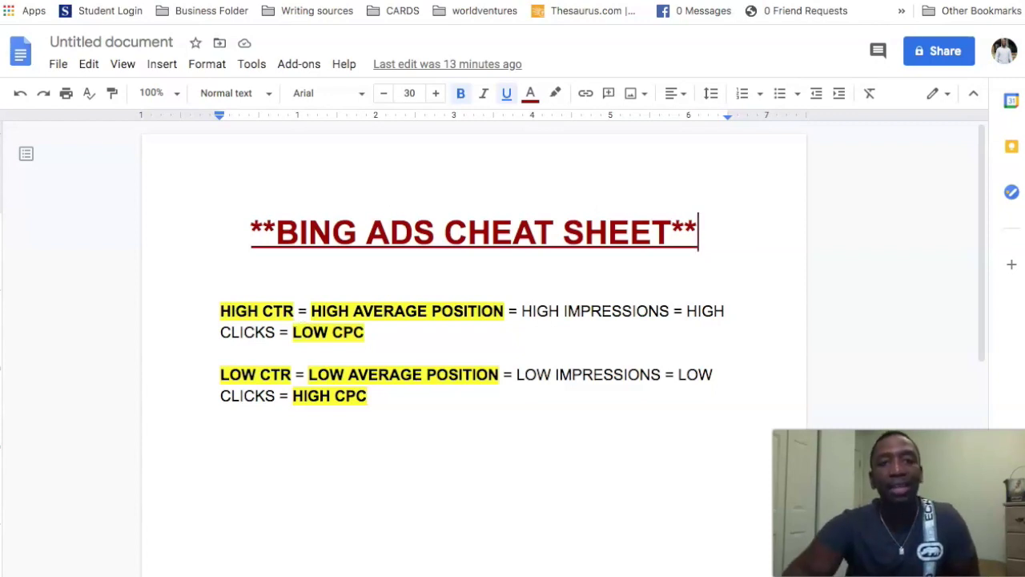
Switch to Microsoft Advertising and start a new campaign with the goal Visits to my website and the Search ads type.
{"action": "key", "text": "ctrl+Tab"}
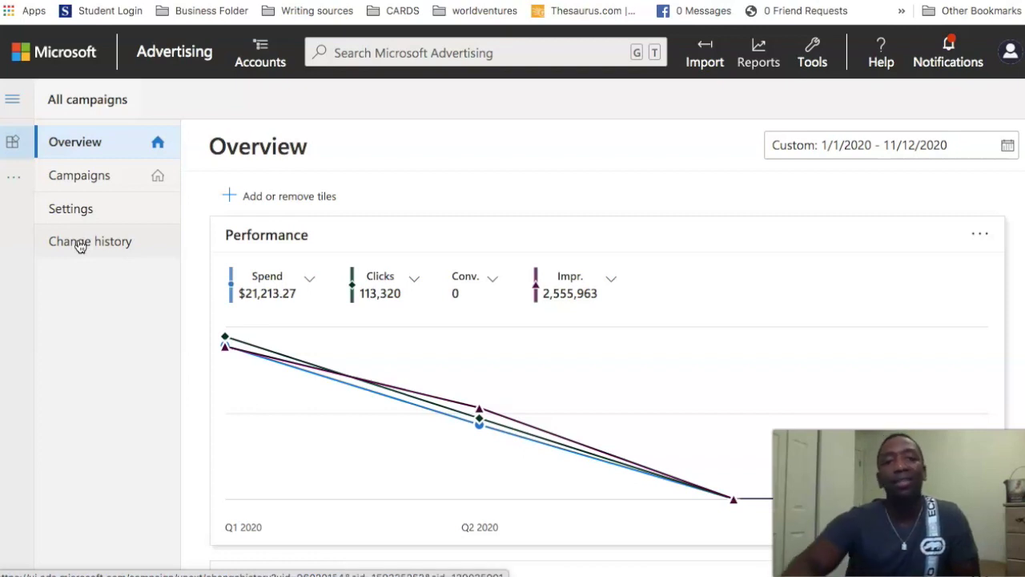
{"action": "left_click", "coordinate": [813, 53]}
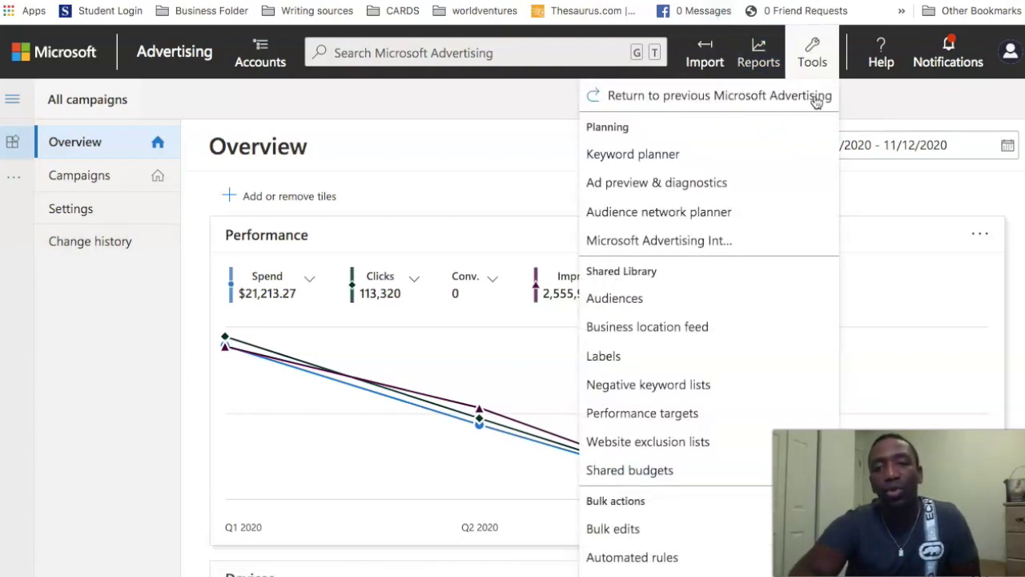
{"action": "left_click", "coordinate": [532, 146]}
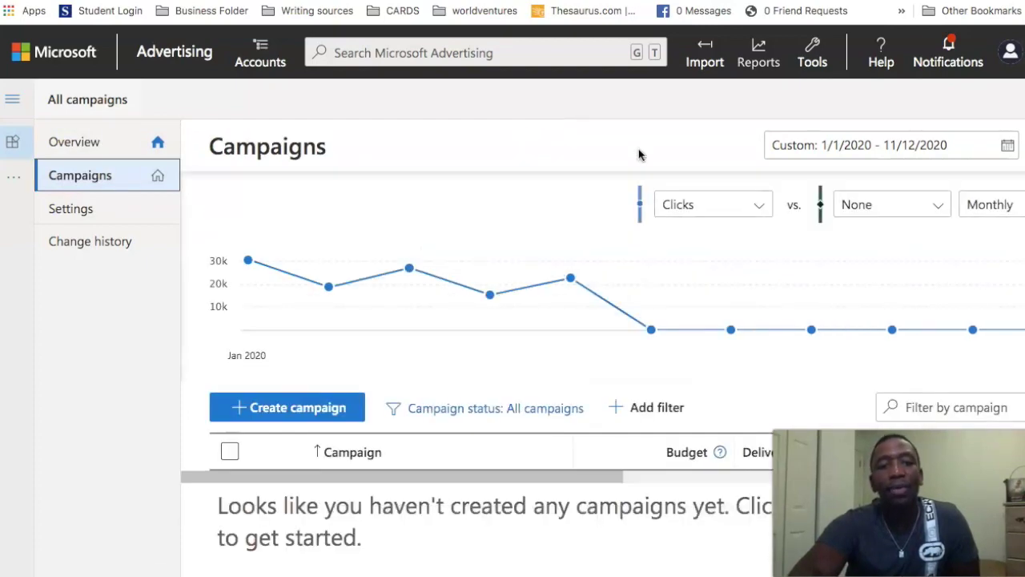
{"action": "left_click", "coordinate": [287, 410]}
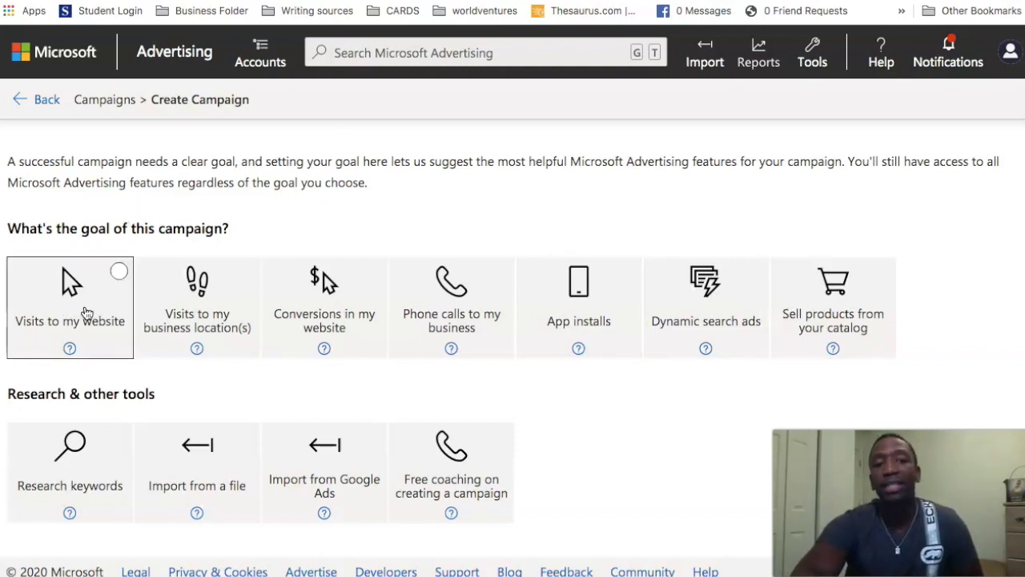
{"action": "left_click", "coordinate": [77, 302]}
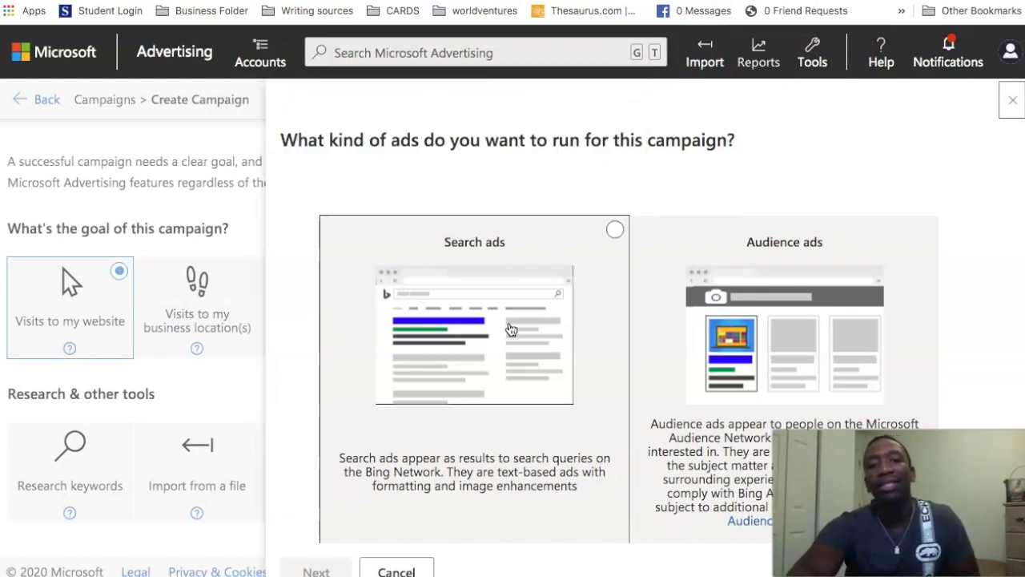
{"action": "left_click", "coordinate": [495, 319]}
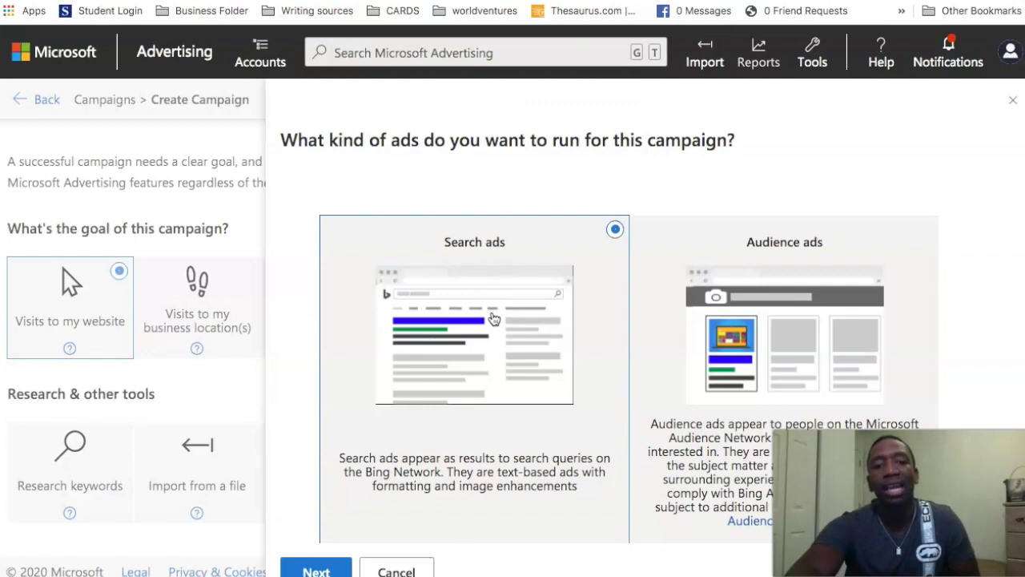
{"action": "left_click", "coordinate": [316, 569]}
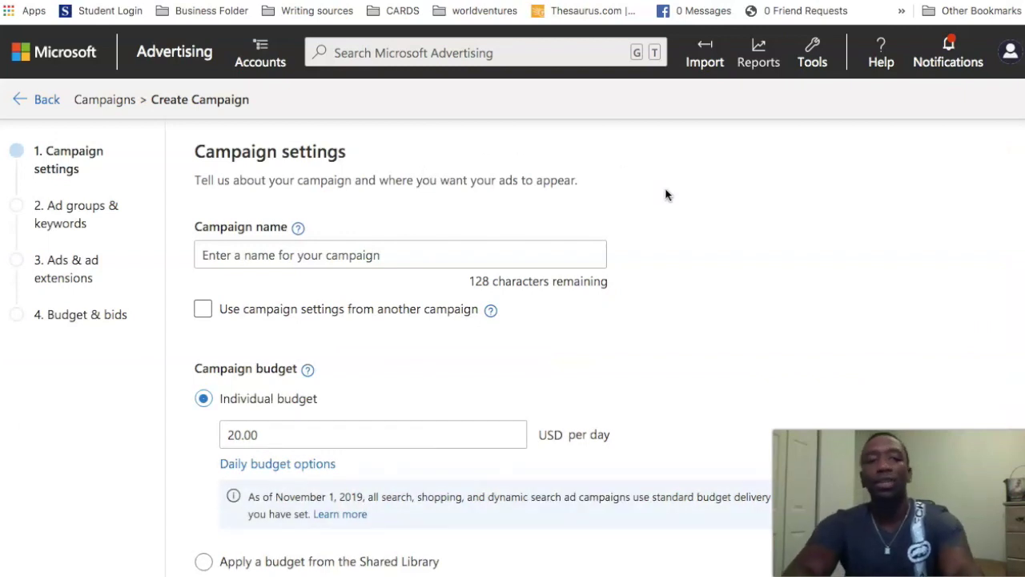
Name the campaign "Test Bing" and review its individual daily budget.
{"action": "left_click", "coordinate": [384, 253]}
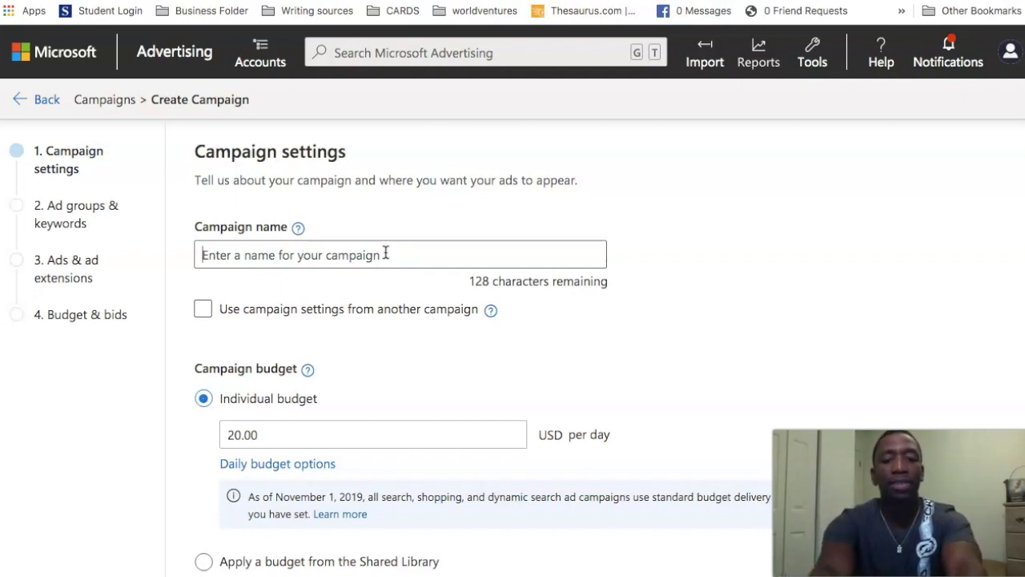
{"action": "type", "text": "Test Bing"}
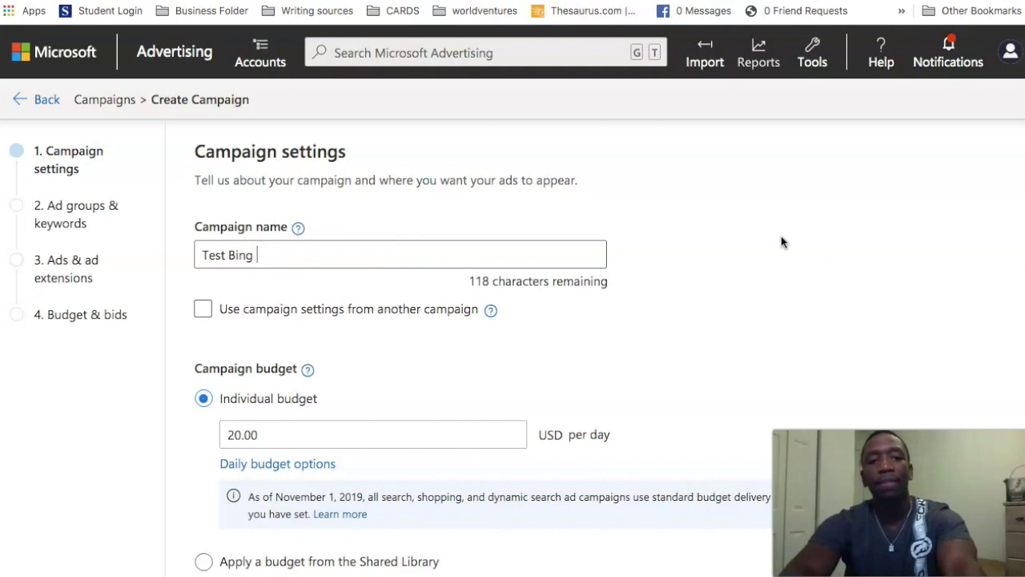
{"action": "scroll", "coordinate": [782, 242], "scroll_direction": "down", "scroll_amount": 1}
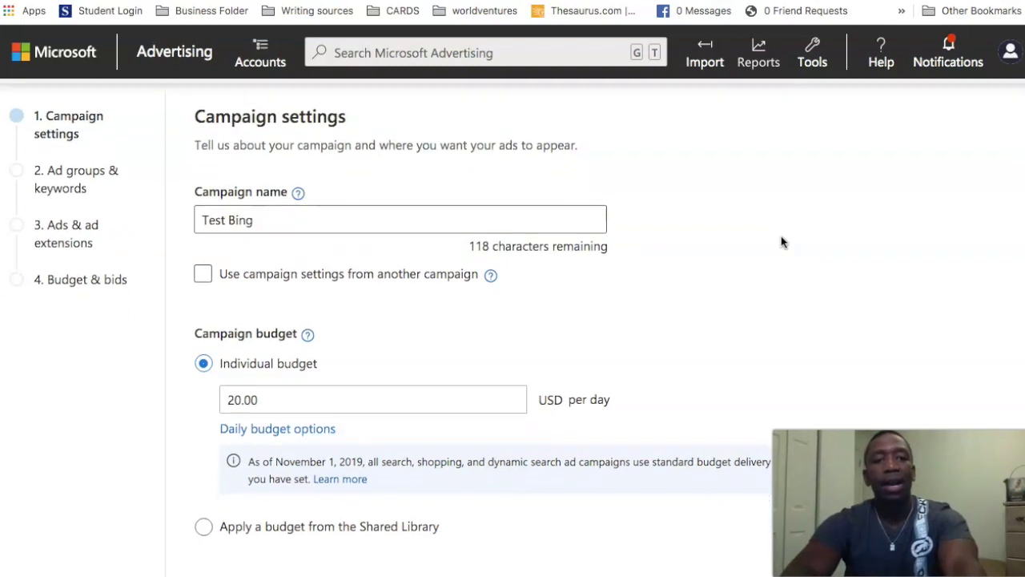
{"action": "scroll", "coordinate": [275, 188], "scroll_direction": "down", "scroll_amount": 1}
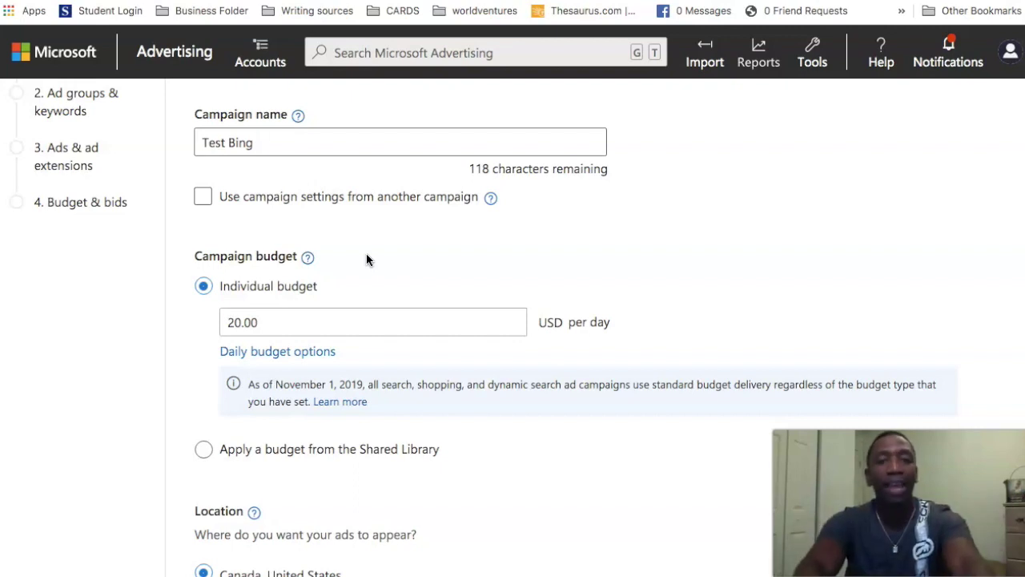
{"action": "scroll", "coordinate": [307, 234], "scroll_direction": "down", "scroll_amount": 1}
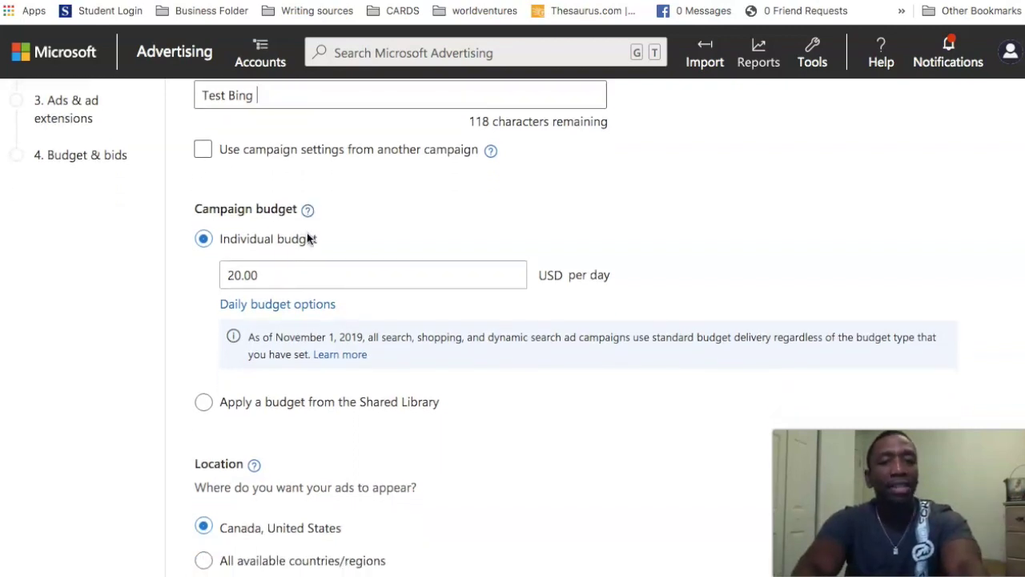
{"action": "left_click", "coordinate": [271, 269]}
{"action": "double_click", "coordinate": [265, 278]}
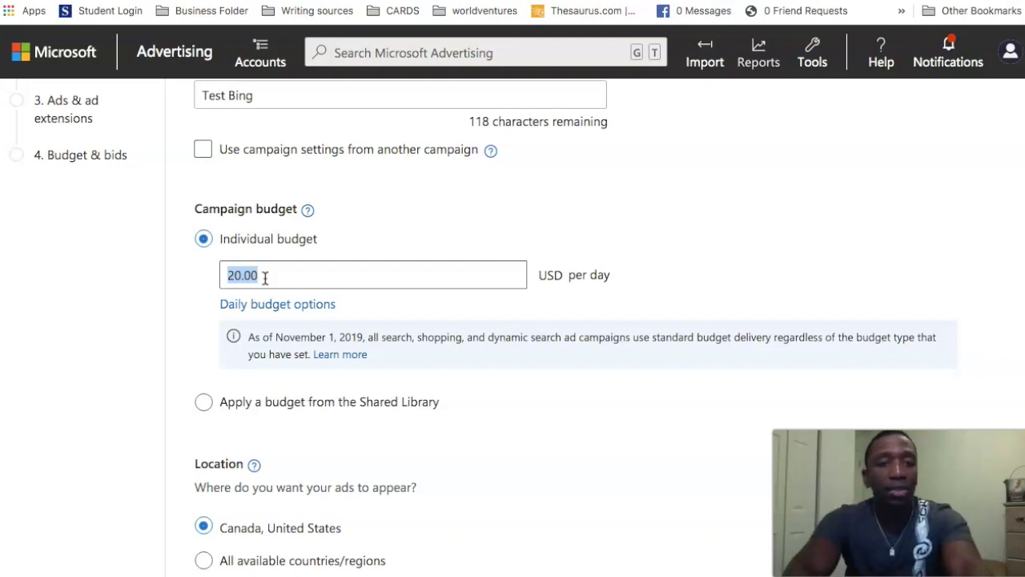
{"action": "left_click", "coordinate": [442, 206]}
Set the campaign location to specific locations and target the United States as a country.
{"action": "scroll", "coordinate": [442, 206], "scroll_direction": "down", "scroll_amount": 3}
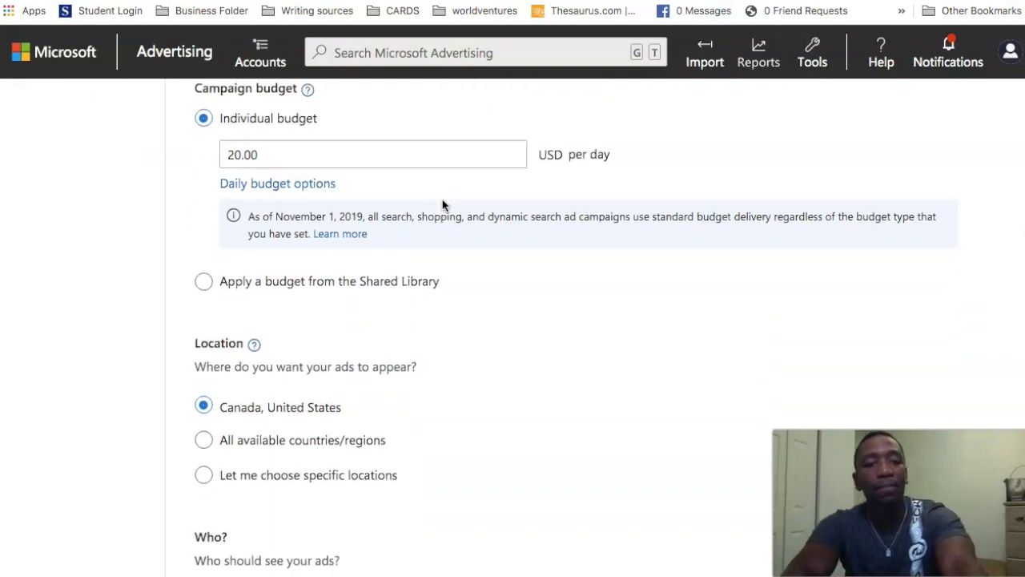
{"action": "scroll", "coordinate": [442, 206], "scroll_direction": "down", "scroll_amount": 2}
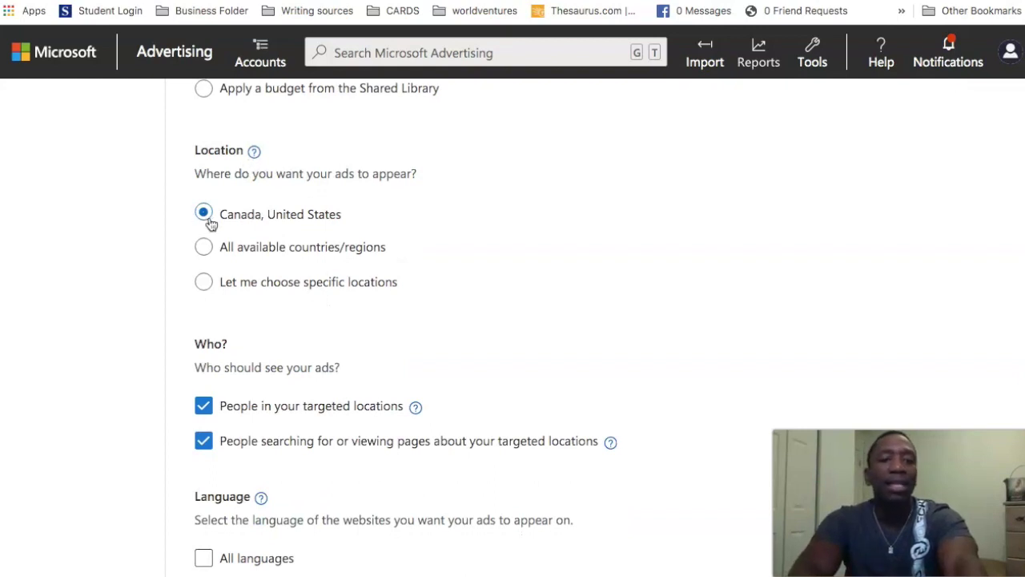
{"action": "left_click", "coordinate": [205, 284]}
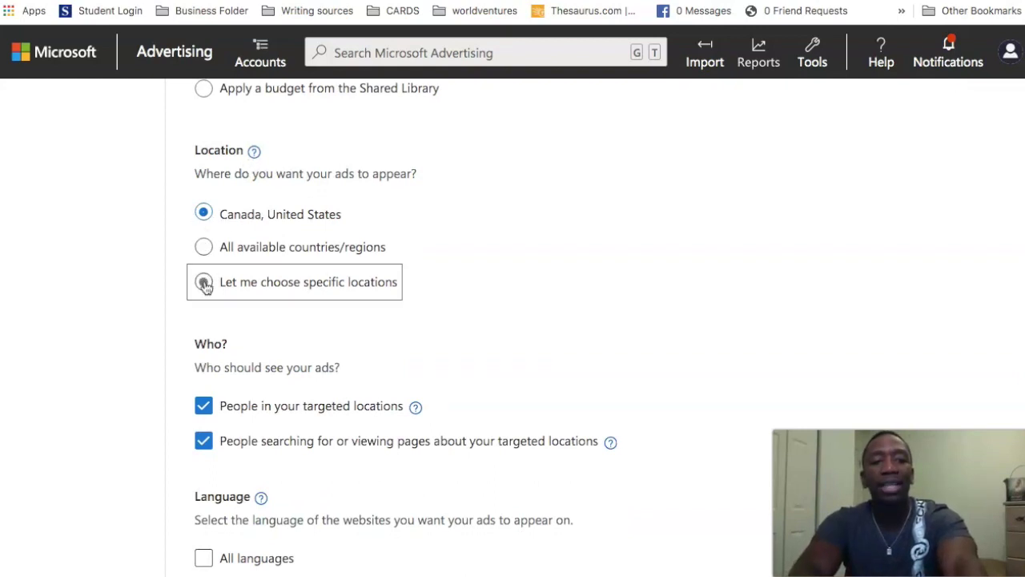
{"action": "left_click", "coordinate": [343, 339]}
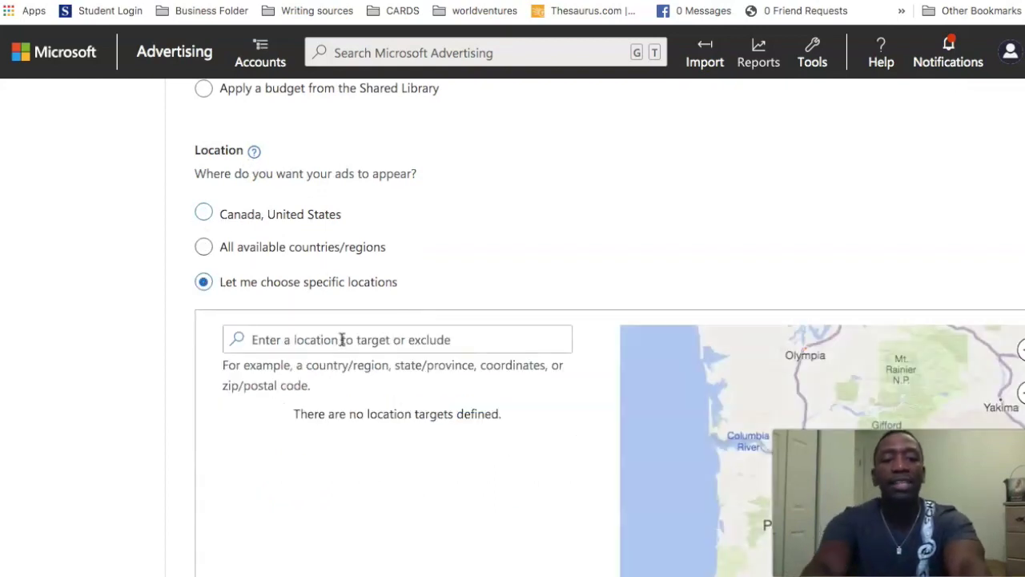
{"action": "type", "text": "united states"}
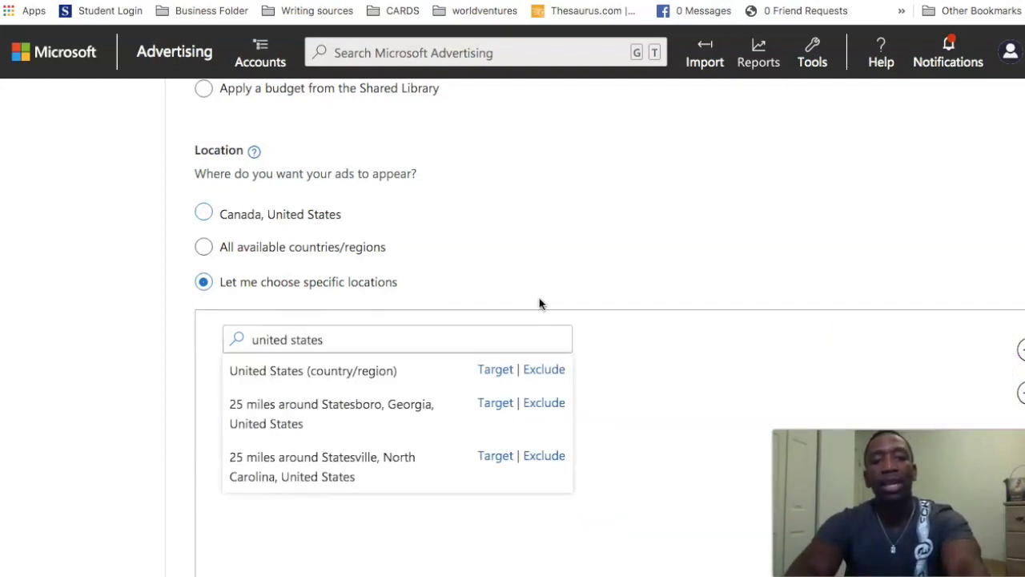
{"action": "scroll", "coordinate": [360, 322], "scroll_direction": "down", "scroll_amount": 1}
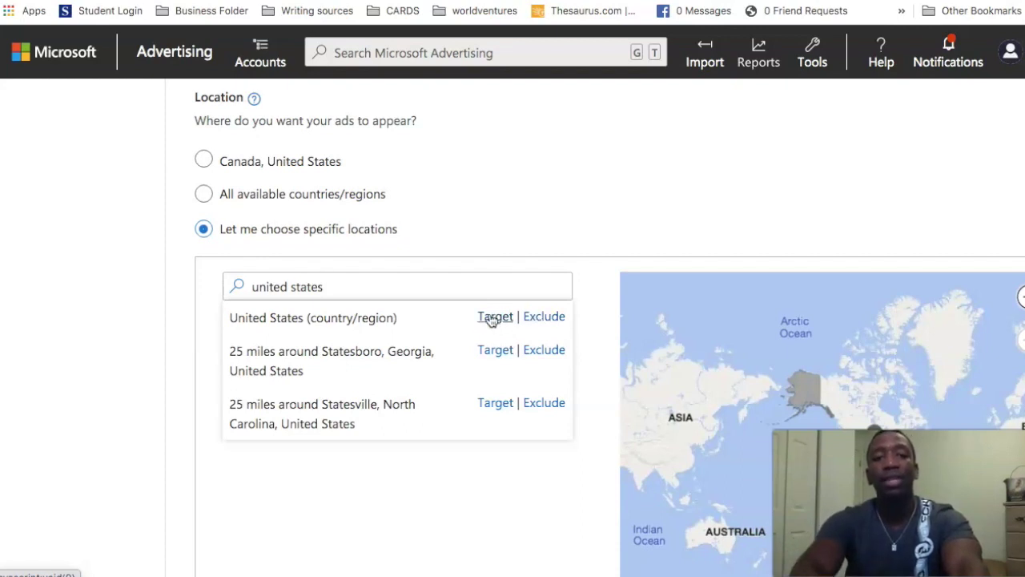
{"action": "left_click", "coordinate": [492, 318]}
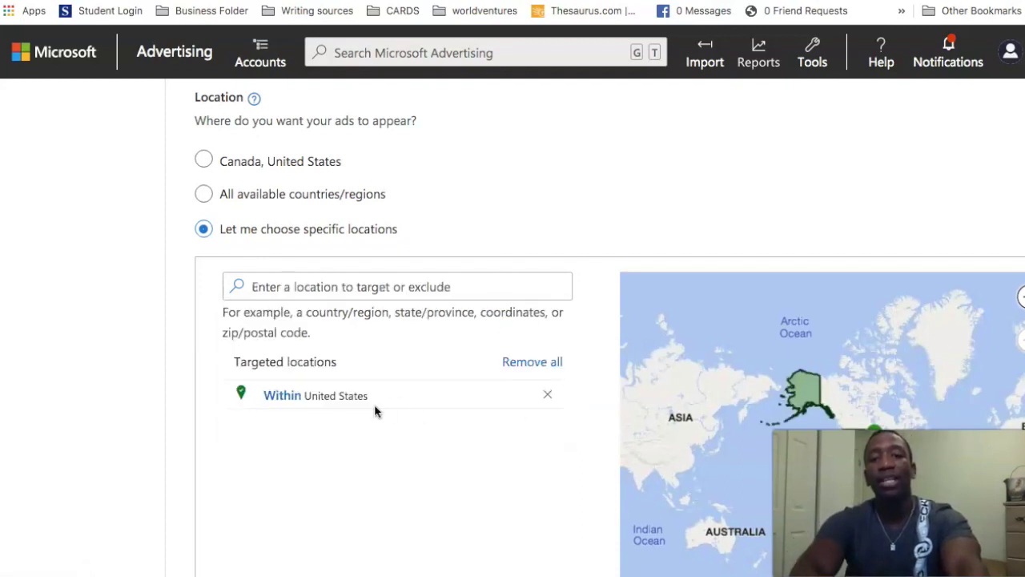
Reduce the browser's page zoom by two levels to fit the whole location map.
{"action": "left_click", "coordinate": [801, 402]}
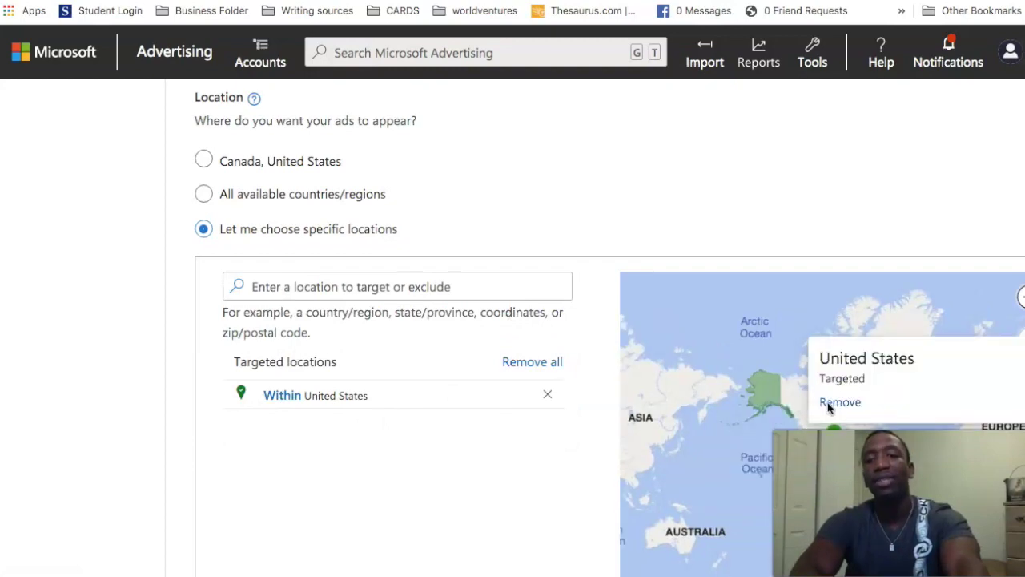
{"action": "left_click", "coordinate": [1020, 6]}
{"action": "left_click", "coordinate": [902, 190]}
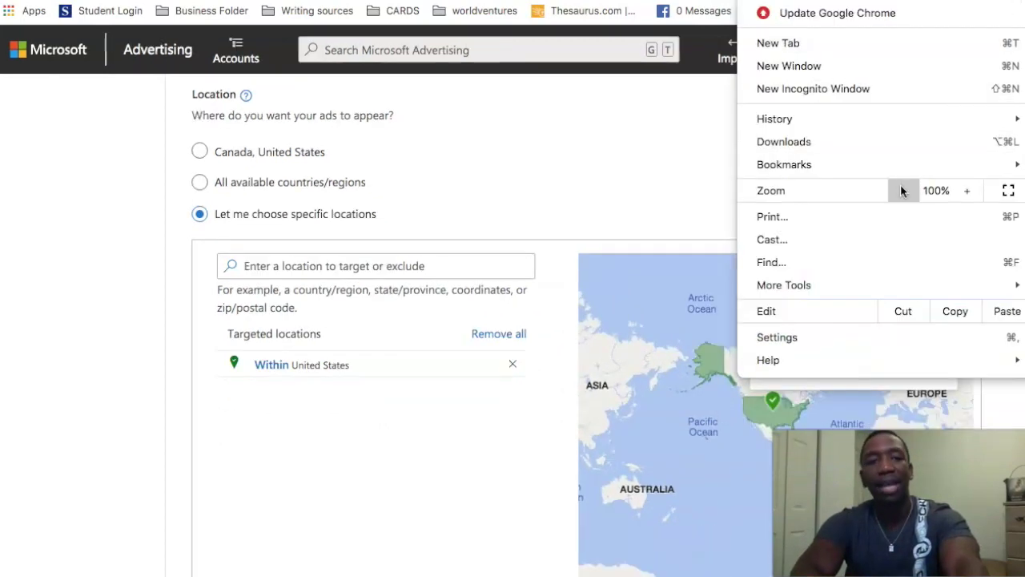
{"action": "left_click", "coordinate": [902, 190]}
{"action": "left_click", "coordinate": [678, 138]}
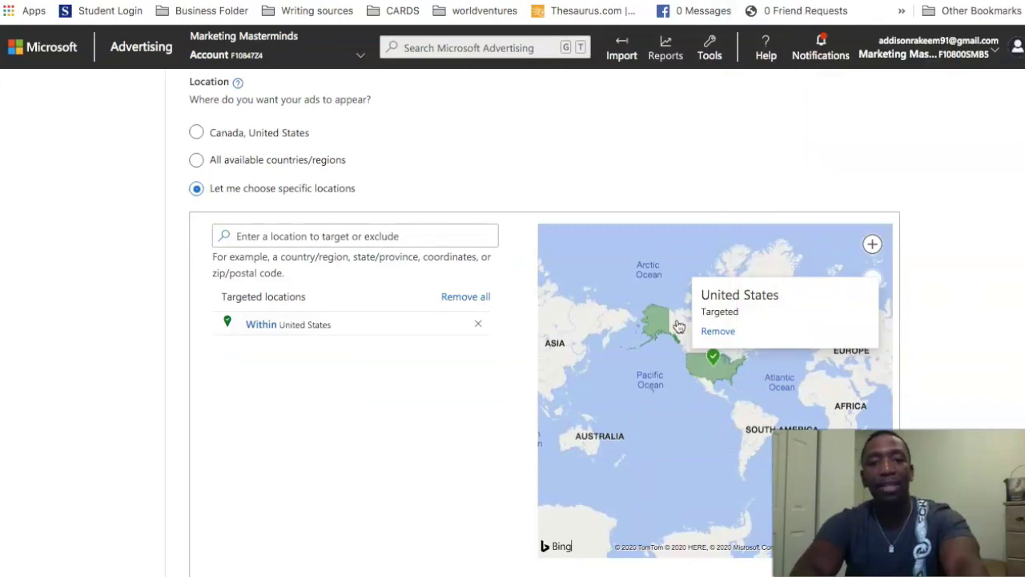
Add the United Kingdom (country/region) as another targeted location.
{"action": "left_click", "coordinate": [336, 237]}
{"action": "type", "text": "united "}
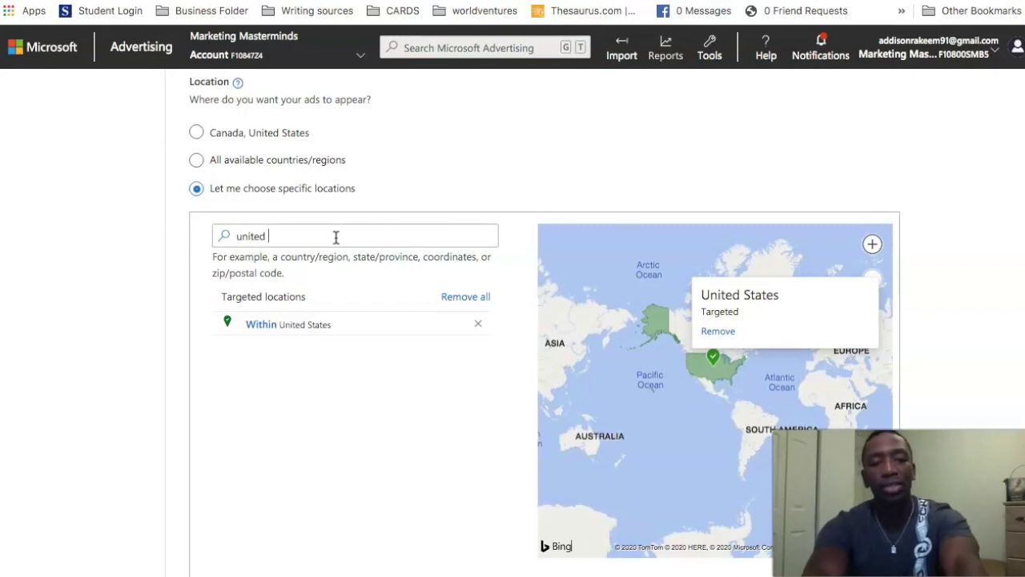
{"action": "type", "text": "kingdowm"}
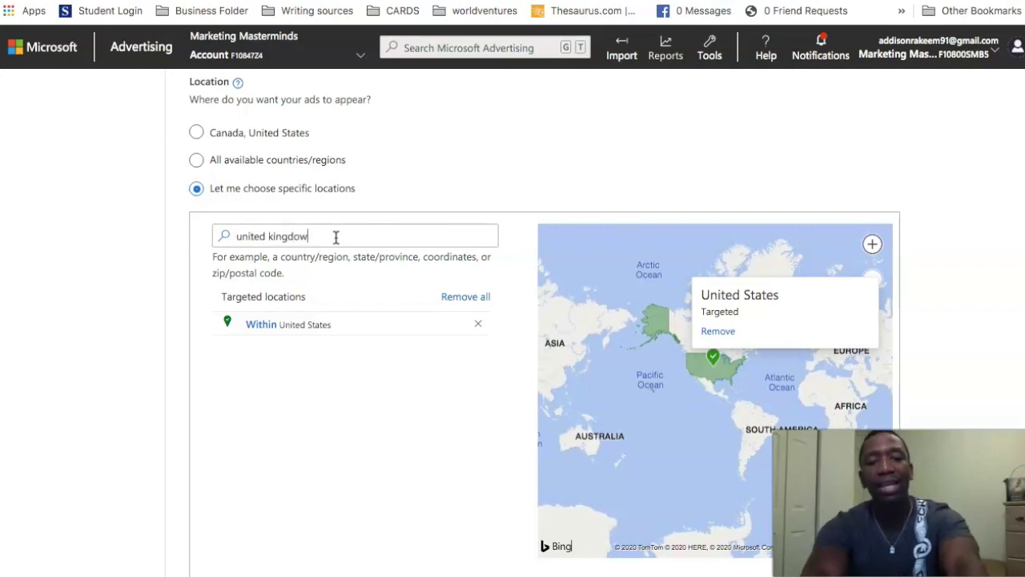
{"action": "key", "text": "BackSpace"}
{"action": "type", "text": "m"}
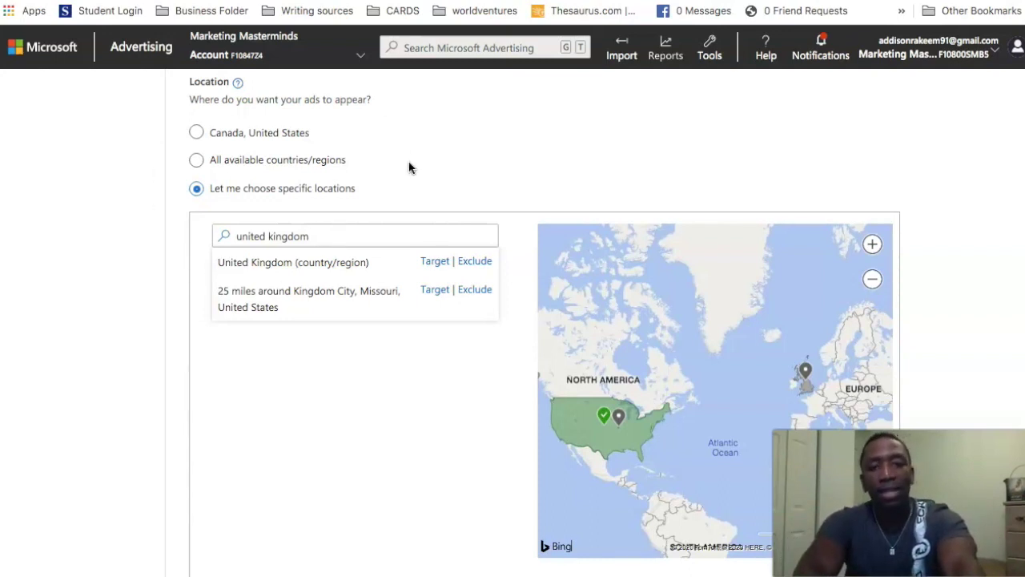
{"action": "left_click", "coordinate": [437, 262]}
Stop showing ads to people searching for or viewing pages about the targeted locations, and save the campaign settings to continue.
{"action": "scroll", "coordinate": [506, 284], "scroll_direction": "down", "scroll_amount": 1}
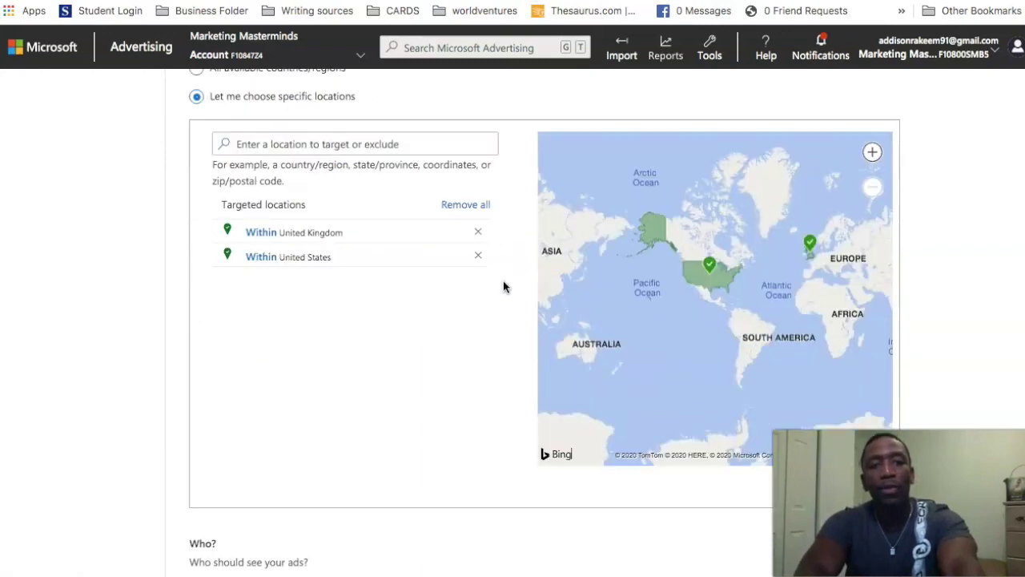
{"action": "scroll", "coordinate": [504, 287], "scroll_direction": "down", "scroll_amount": 4}
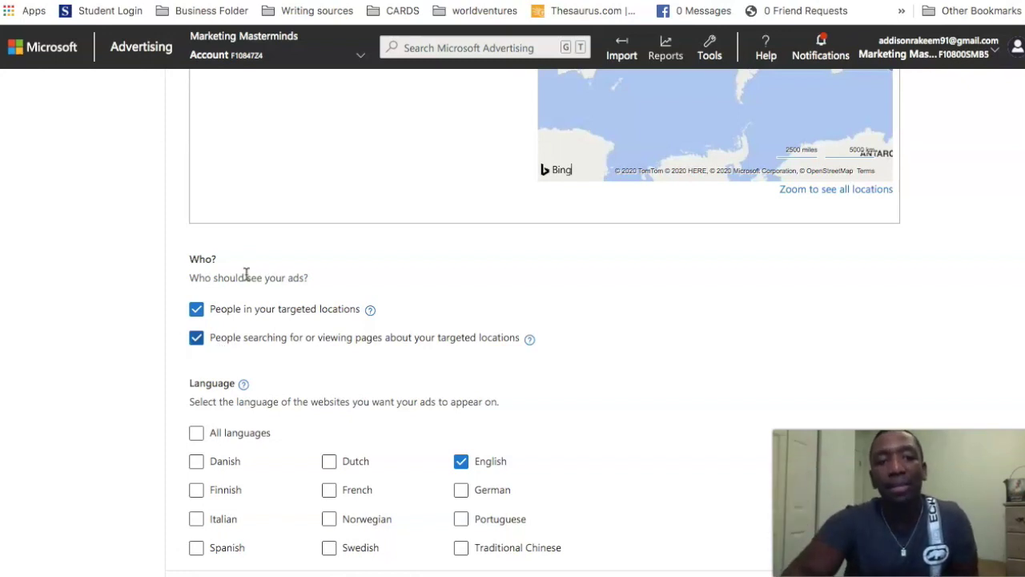
{"action": "left_click", "coordinate": [196, 337]}
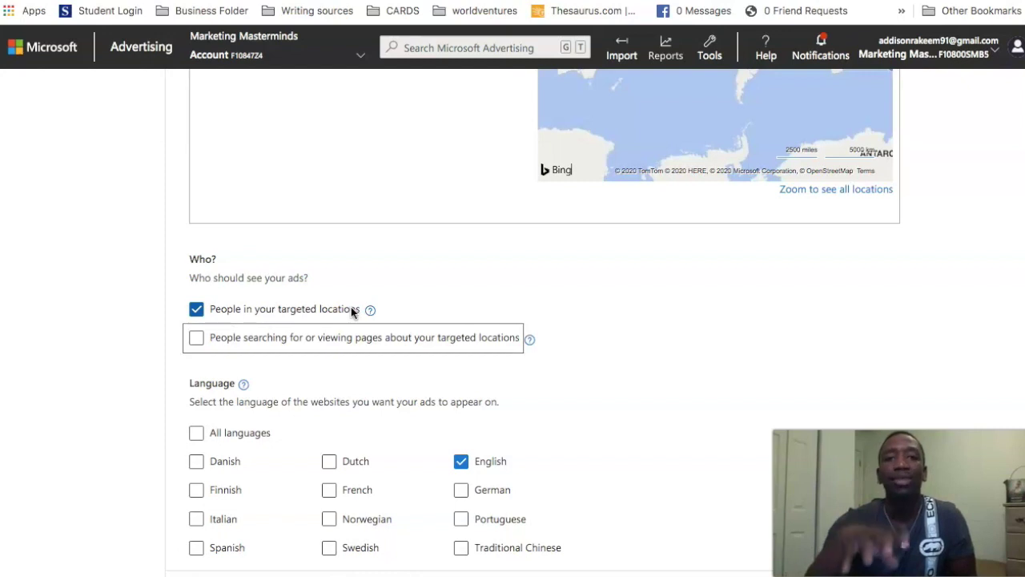
{"action": "scroll", "coordinate": [605, 268], "scroll_direction": "down", "scroll_amount": 1}
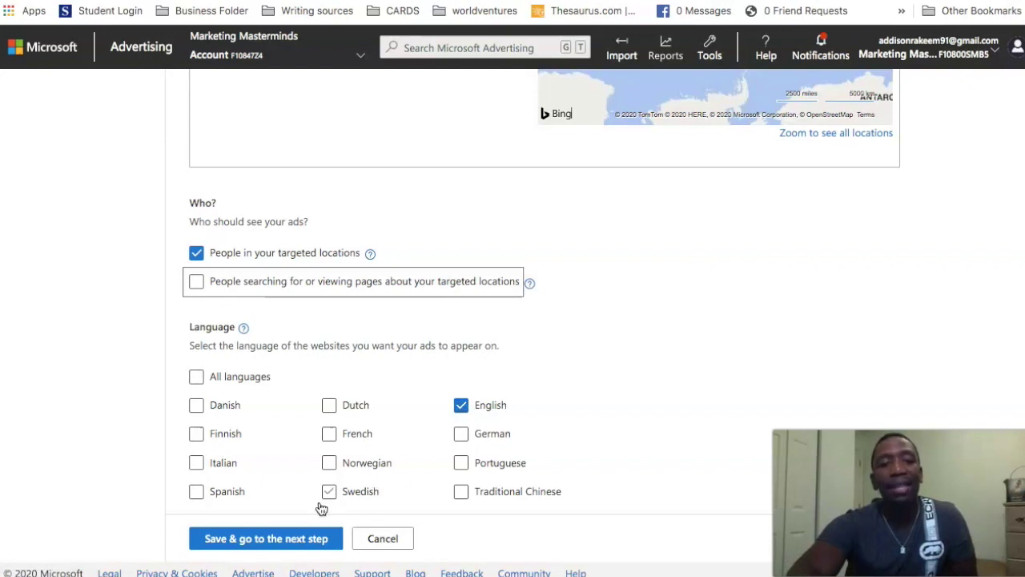
{"action": "left_click", "coordinate": [261, 542]}
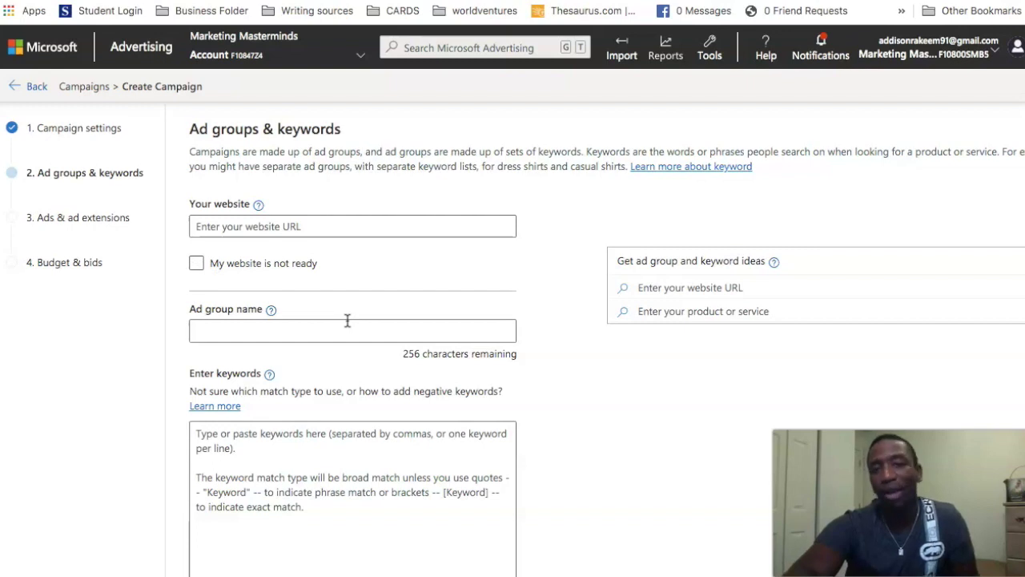
Name the ad group "Test Bing".
{"action": "left_click", "coordinate": [232, 329]}
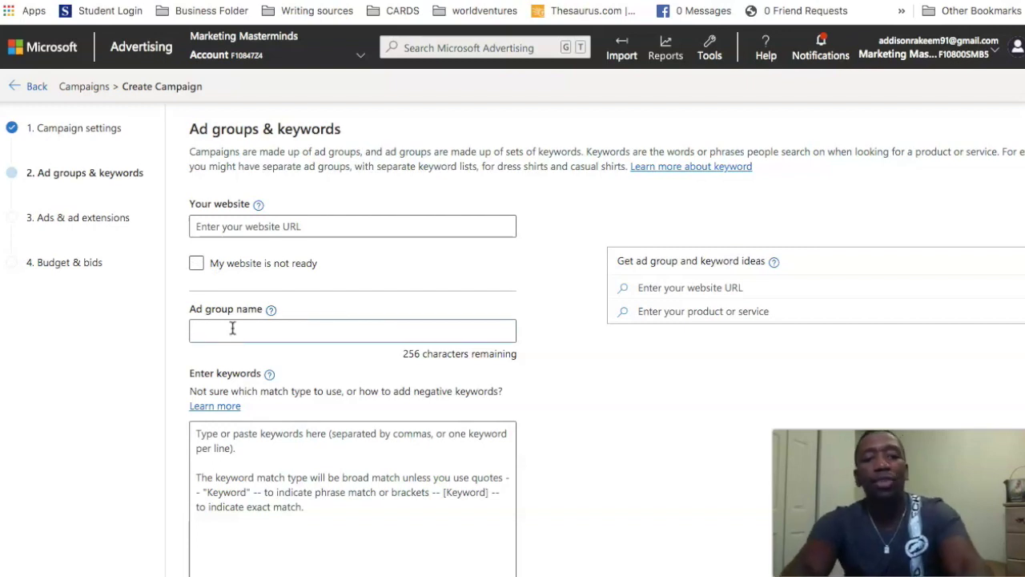
{"action": "type", "text": "Te"}
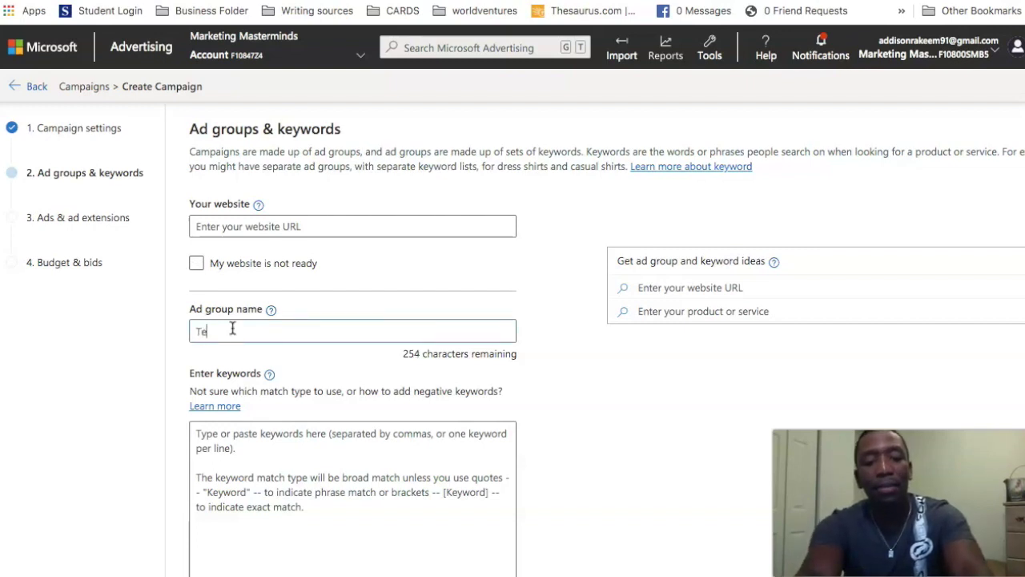
{"action": "type", "text": "st Bing"}
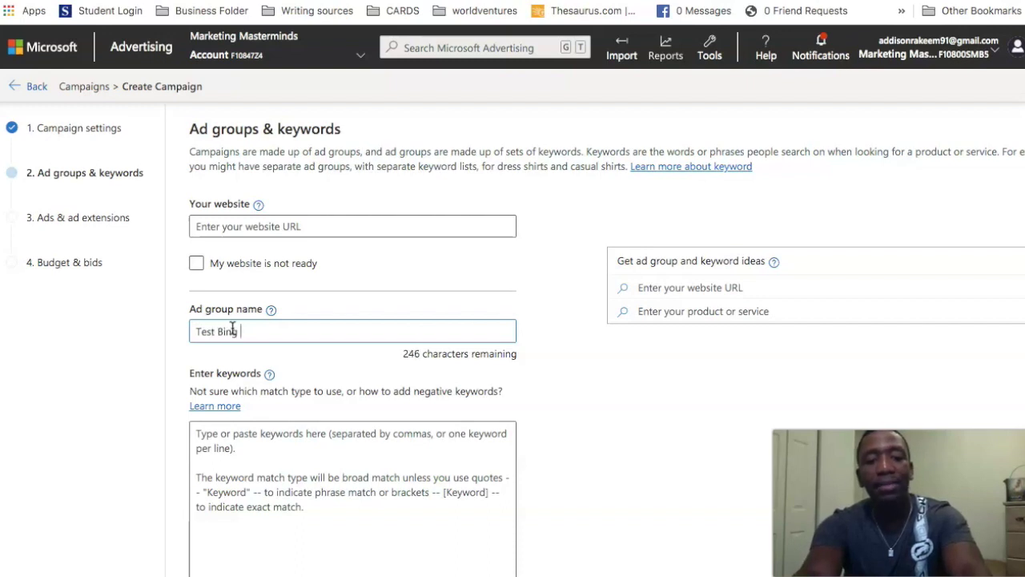
{"action": "scroll", "coordinate": [540, 305], "scroll_direction": "down", "scroll_amount": 1}
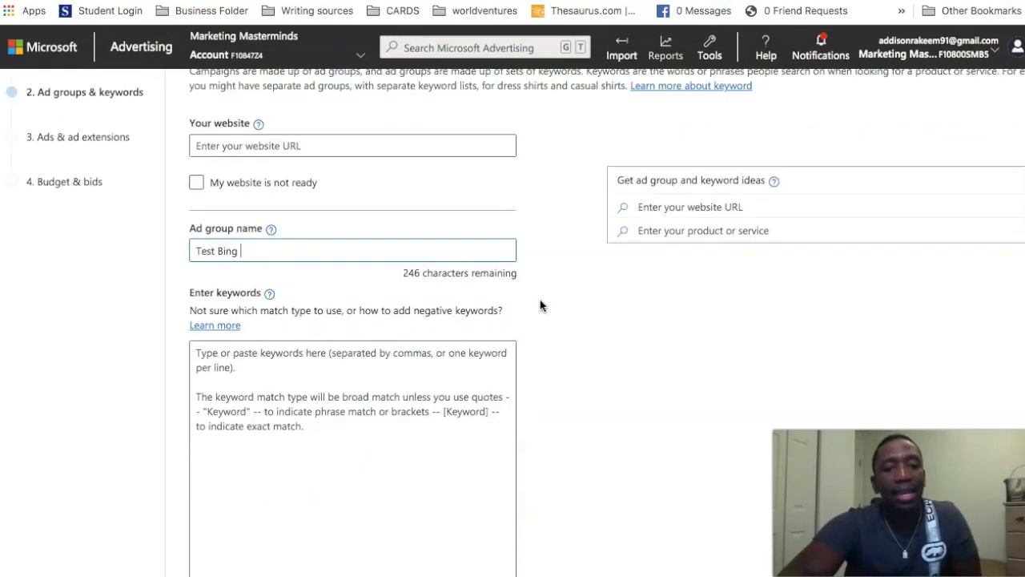
Open bing.com in a new browser tab and search it for "forex trading signals".
{"action": "scroll", "coordinate": [540, 305], "scroll_direction": "down", "scroll_amount": 2}
{"action": "left_click", "coordinate": [267, 212]}
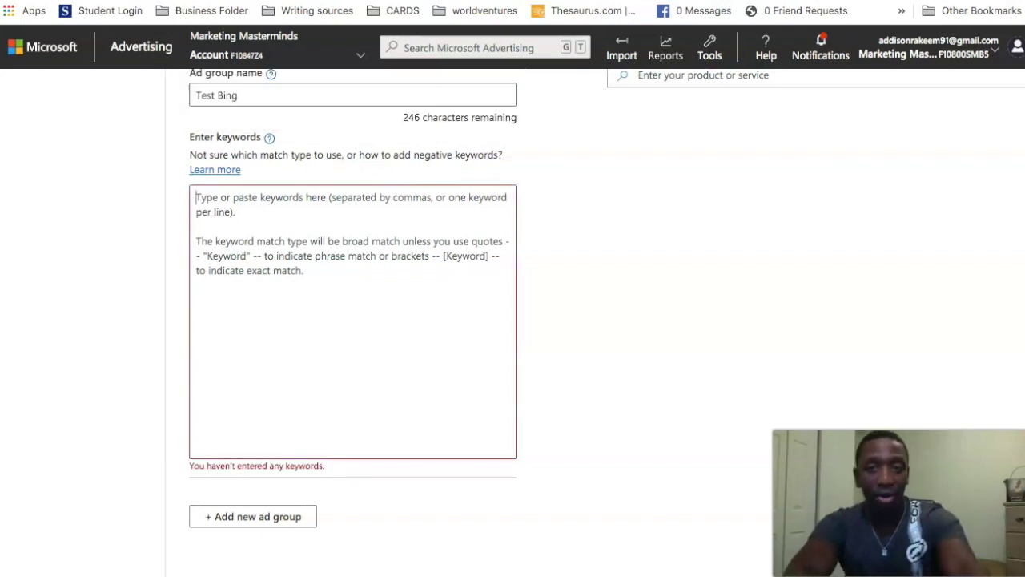
{"action": "left_click", "coordinate": [629, 0]}
{"action": "type", "text": "bing"}
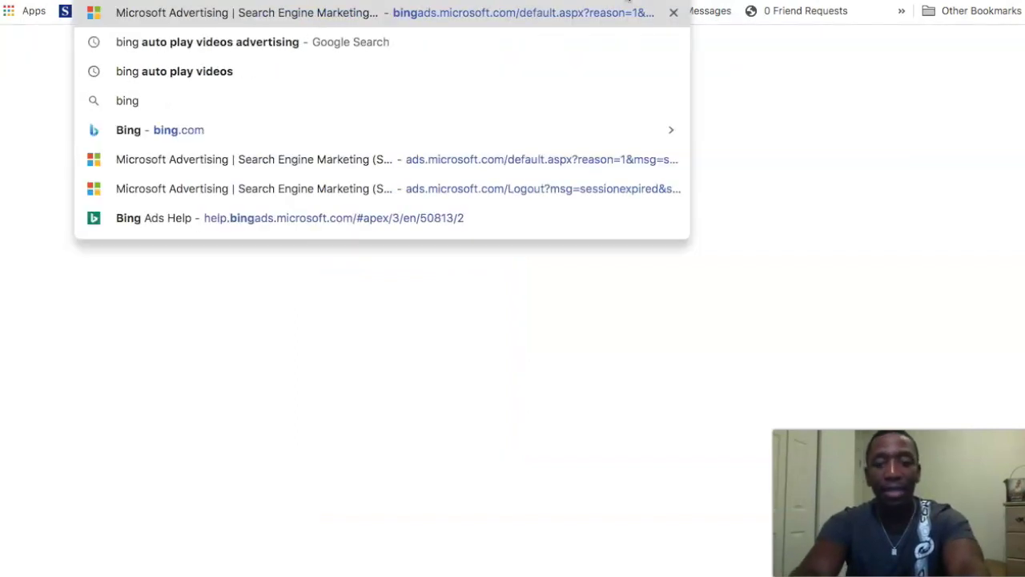
{"action": "type", "text": ".com"}
{"action": "key", "text": "Return"}
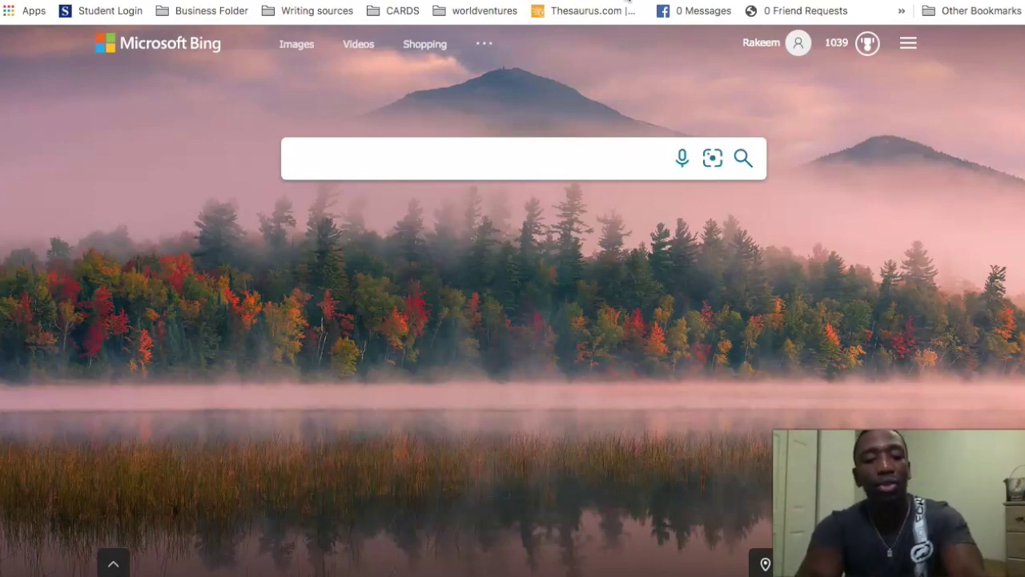
{"action": "type", "text": "fore"}
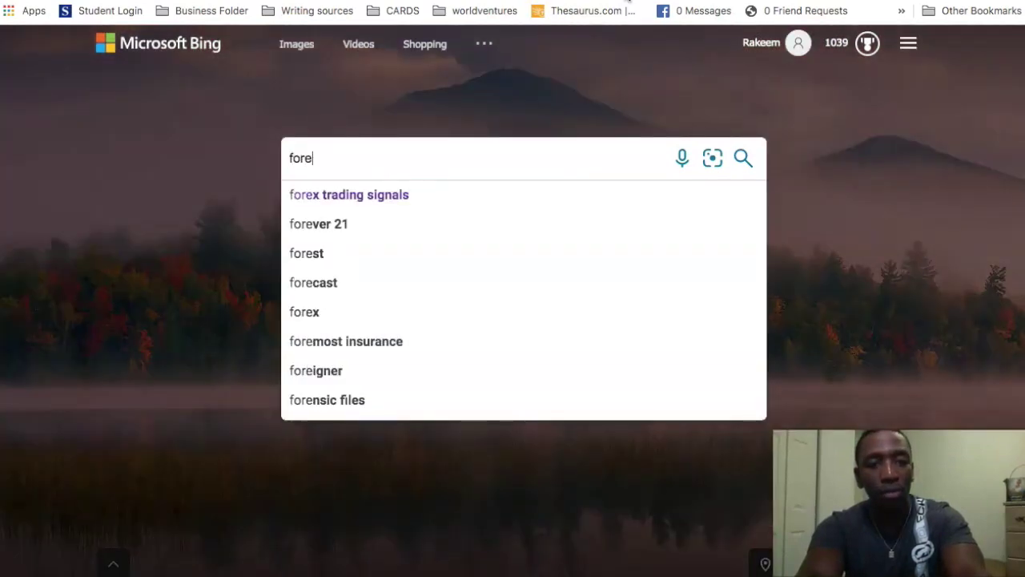
{"action": "type", "text": "x"}
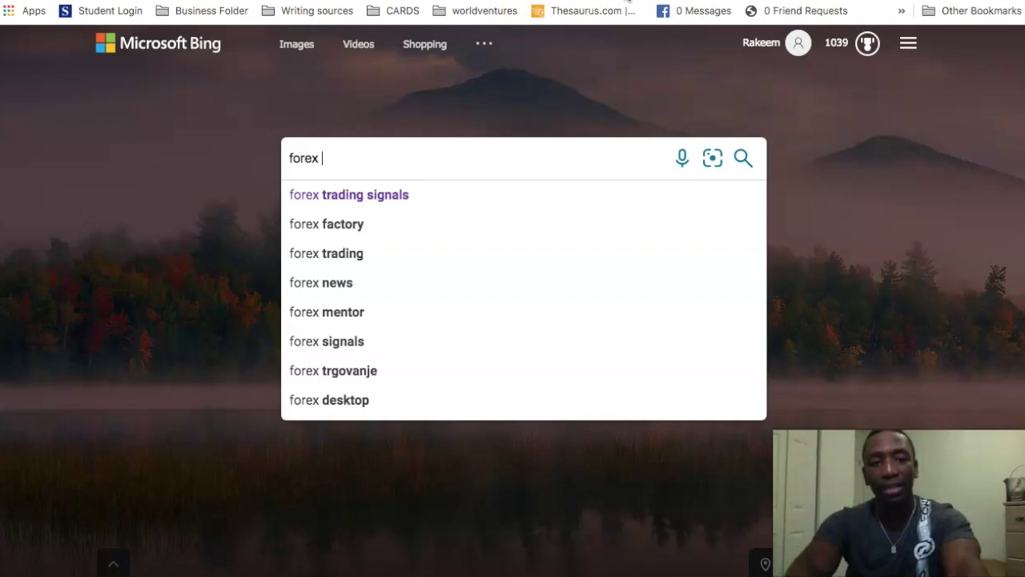
{"action": "left_click", "coordinate": [371, 196]}
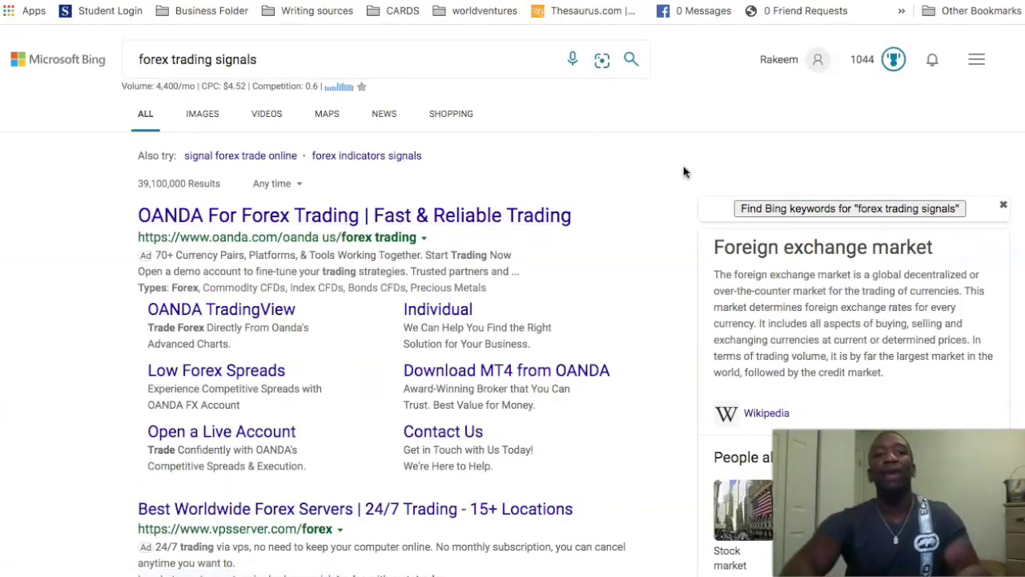
Copy the search term "forex trading signals" from Bing into the keywords of the Test Bing ad group.
{"action": "left_click", "coordinate": [226, 61]}
{"action": "key", "text": "ctrl+c"}
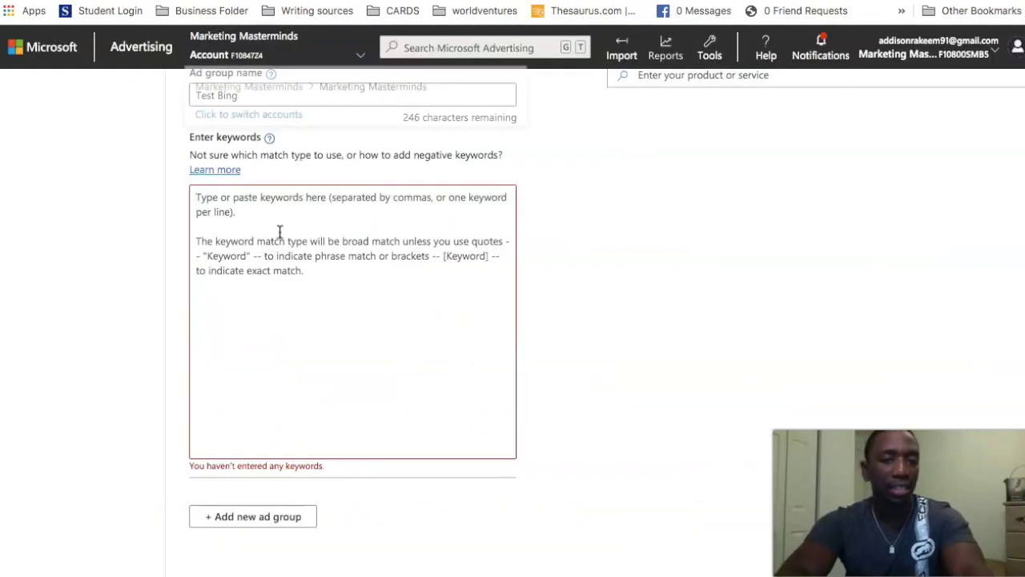
{"action": "left_click", "coordinate": [248, 221]}
{"action": "key", "text": "ctrl+v"}
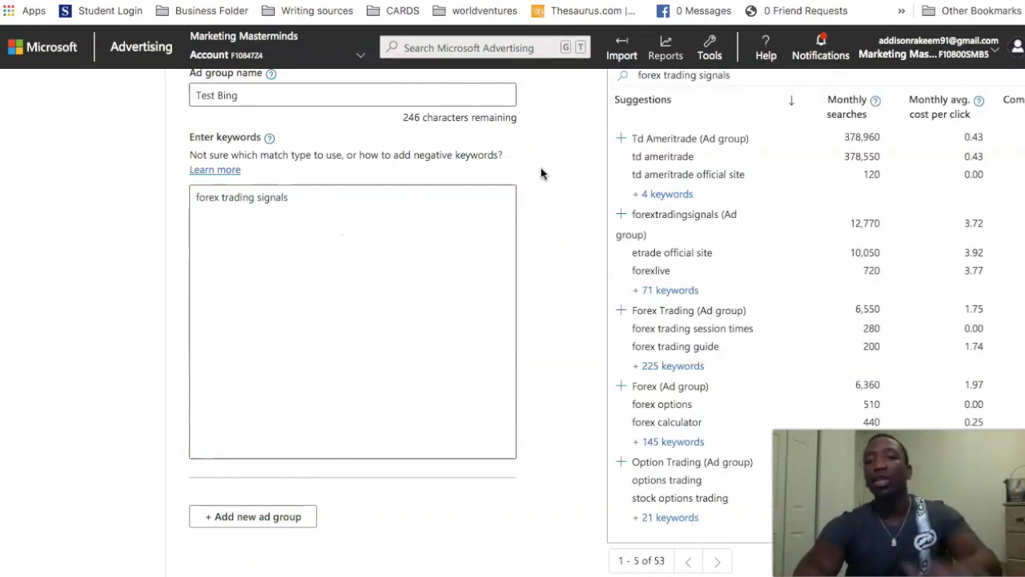
Add "forex trading" as a second keyword on its own line, leaving the line below it empty.
{"action": "left_click", "coordinate": [353, 198]}
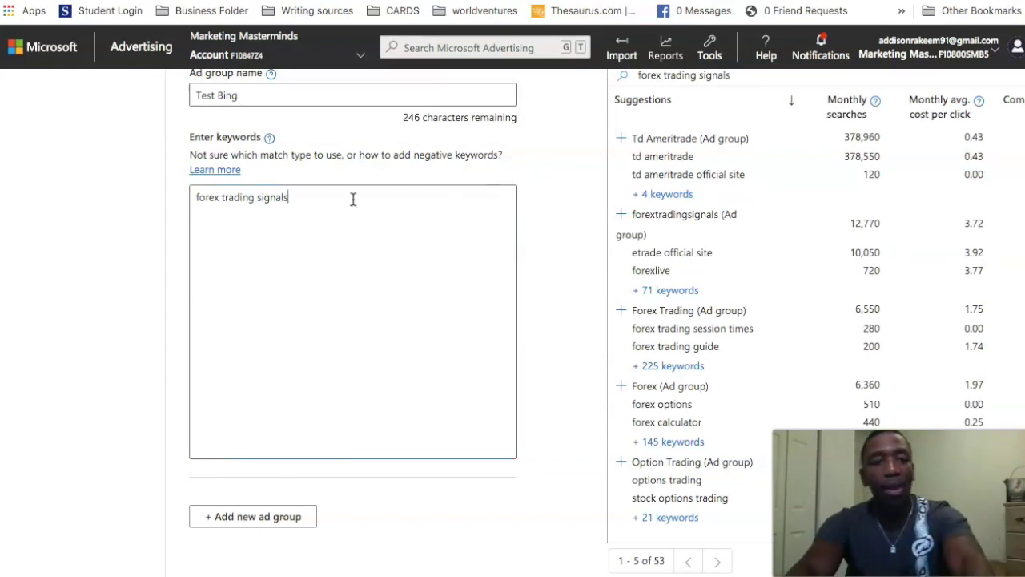
{"action": "key", "text": "Return"}
{"action": "type", "text": "forex trading"}
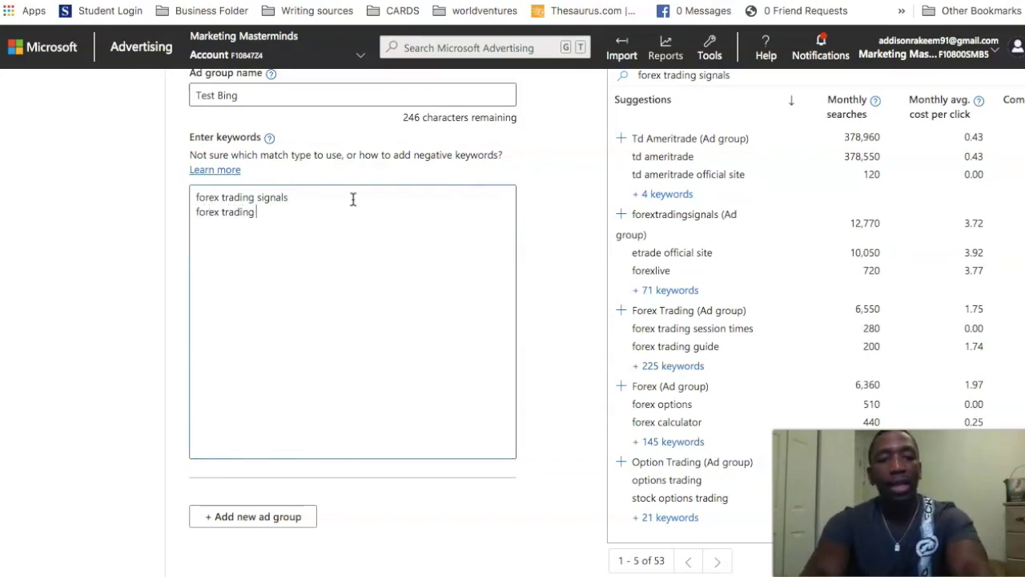
{"action": "key", "text": "Return"}
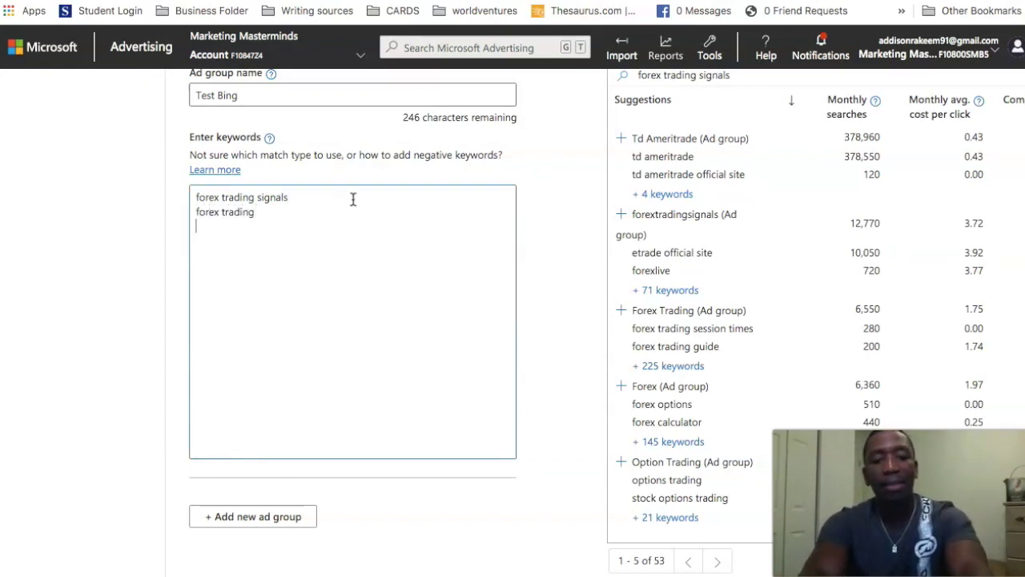
{"action": "type", "text": "fore"}
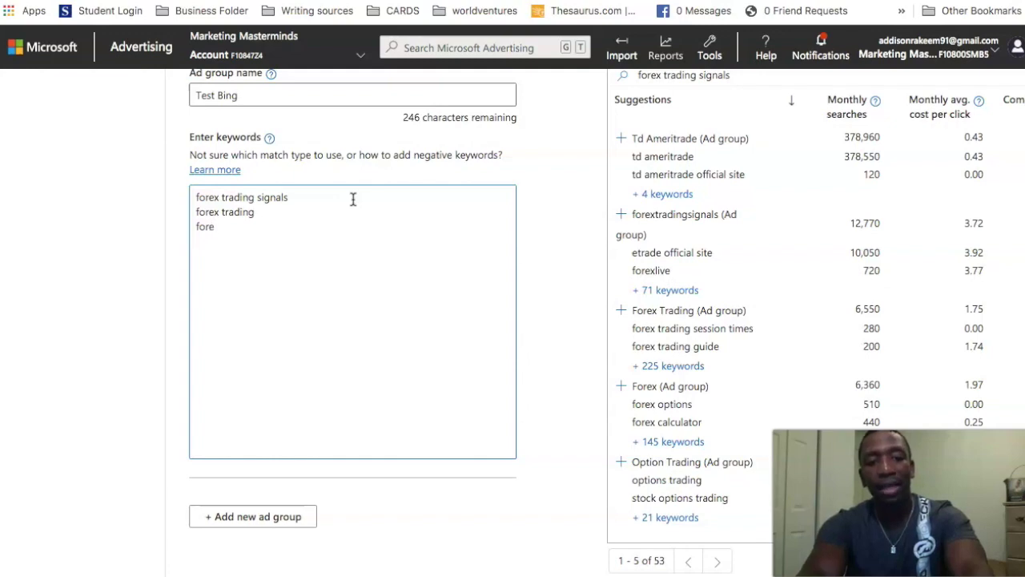
{"action": "key", "text": "BackSpace"}
{"action": "key", "text": "BackSpace"}
{"action": "key", "text": "BackSpace"}
{"action": "key", "text": "BackSpace"}
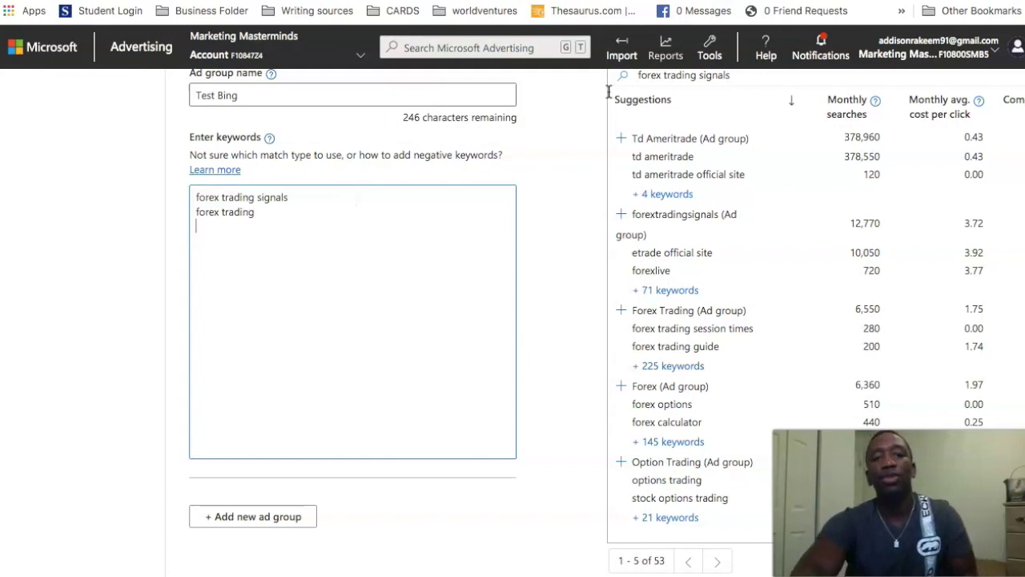
Examine the suggested ad groups and keywords with their monthly searches and average cost per click.
{"action": "scroll", "coordinate": [561, 153], "scroll_direction": "up", "scroll_amount": 4}
{"action": "scroll", "coordinate": [560, 153], "scroll_direction": "down", "scroll_amount": 1}
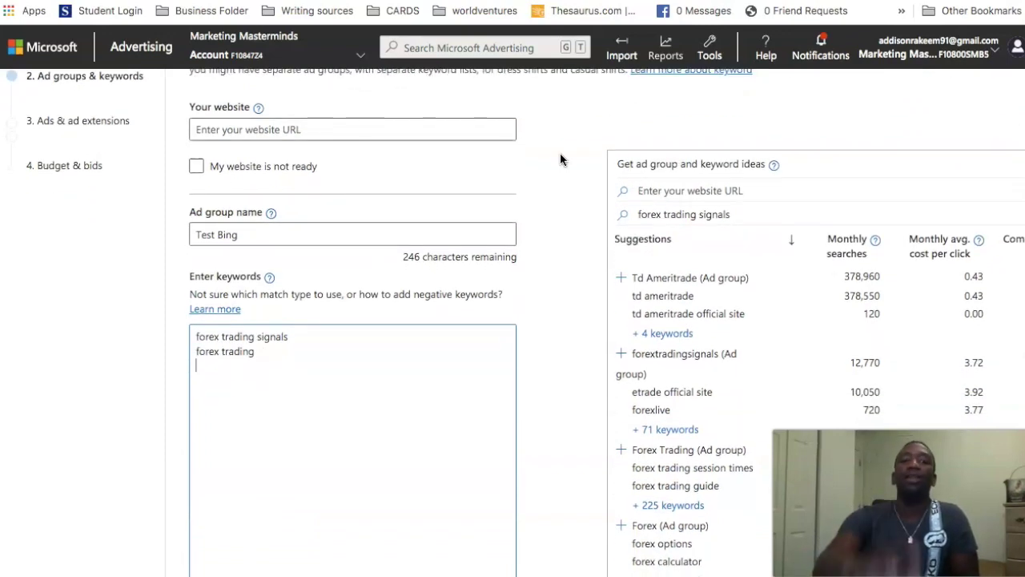
{"action": "scroll", "coordinate": [553, 210], "scroll_direction": "down", "scroll_amount": 1}
{"action": "scroll", "coordinate": [552, 209], "scroll_direction": "down", "scroll_amount": 2}
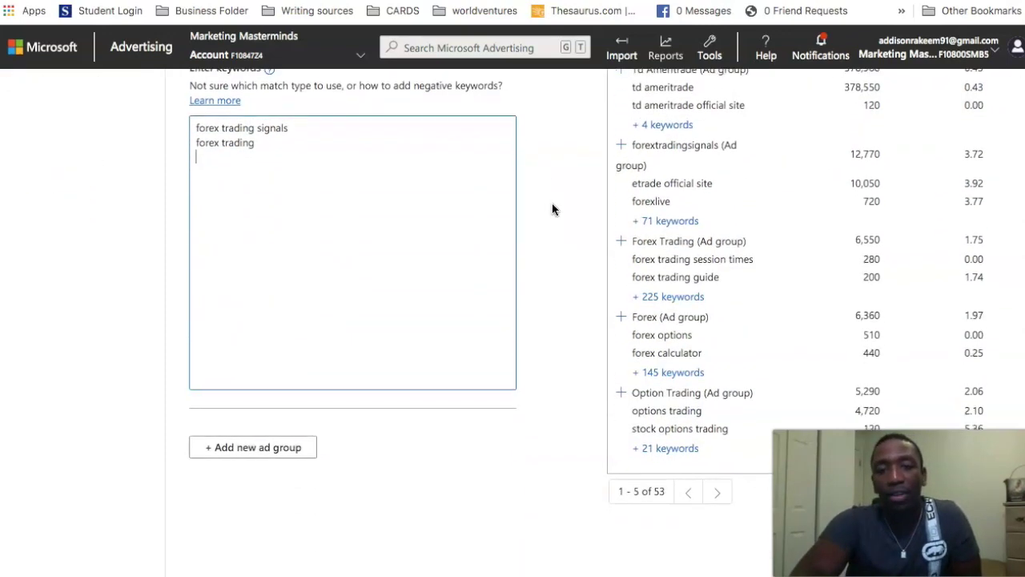
{"action": "scroll", "coordinate": [552, 209], "scroll_direction": "up", "scroll_amount": 2}
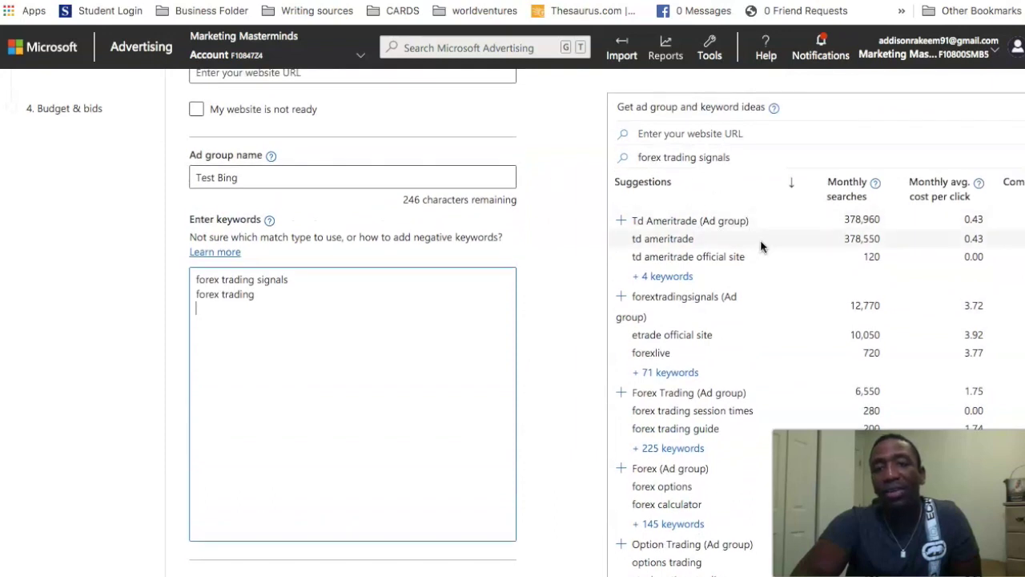
{"action": "scroll", "coordinate": [761, 239], "scroll_direction": "up", "scroll_amount": 1}
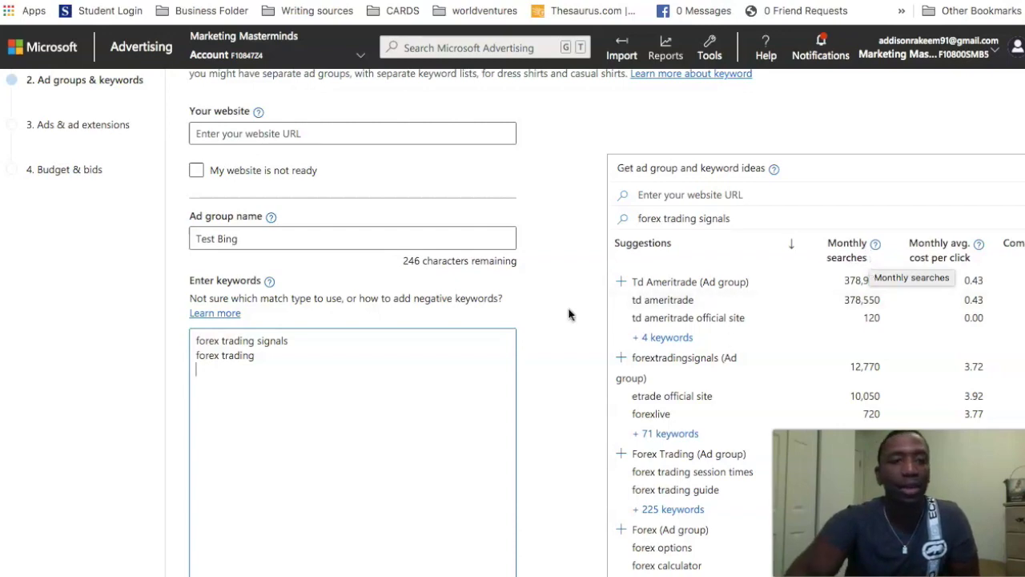
{"action": "scroll", "coordinate": [591, 271], "scroll_direction": "down", "scroll_amount": 2}
{"action": "scroll", "coordinate": [591, 276], "scroll_direction": "down", "scroll_amount": 1}
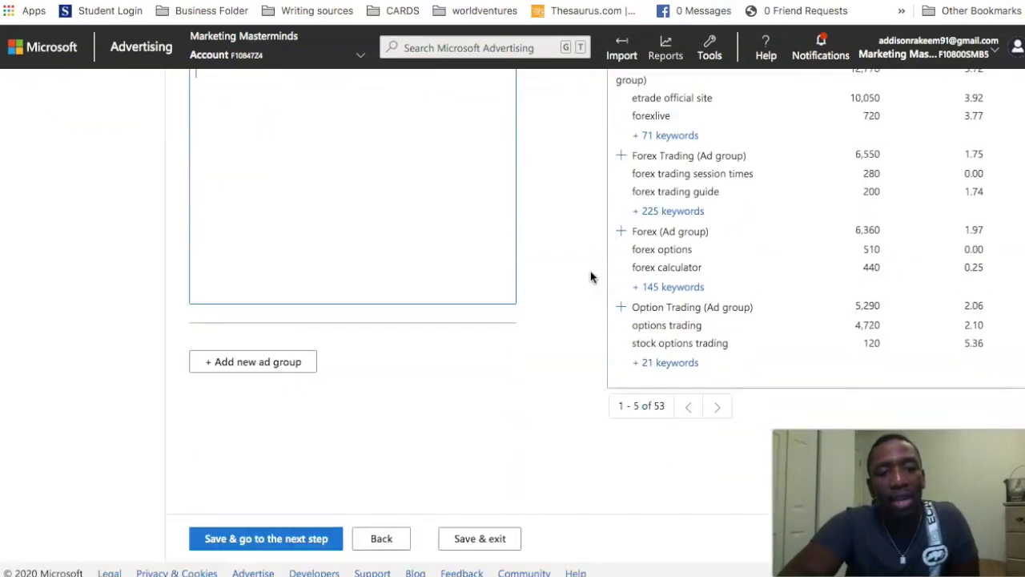
Add a second ad group to the campaign and remove it again.
{"action": "left_click", "coordinate": [283, 368]}
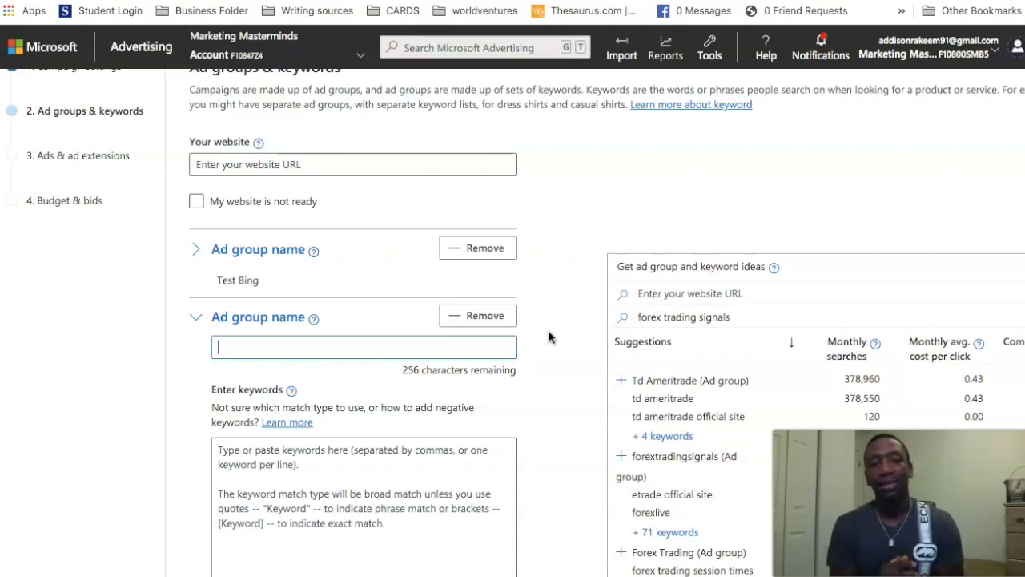
{"action": "left_click", "coordinate": [481, 320]}
Save the ad groups and keywords, and start creating an ad for the Test Bing ad group.
{"action": "scroll", "coordinate": [544, 319], "scroll_direction": "down", "scroll_amount": 3}
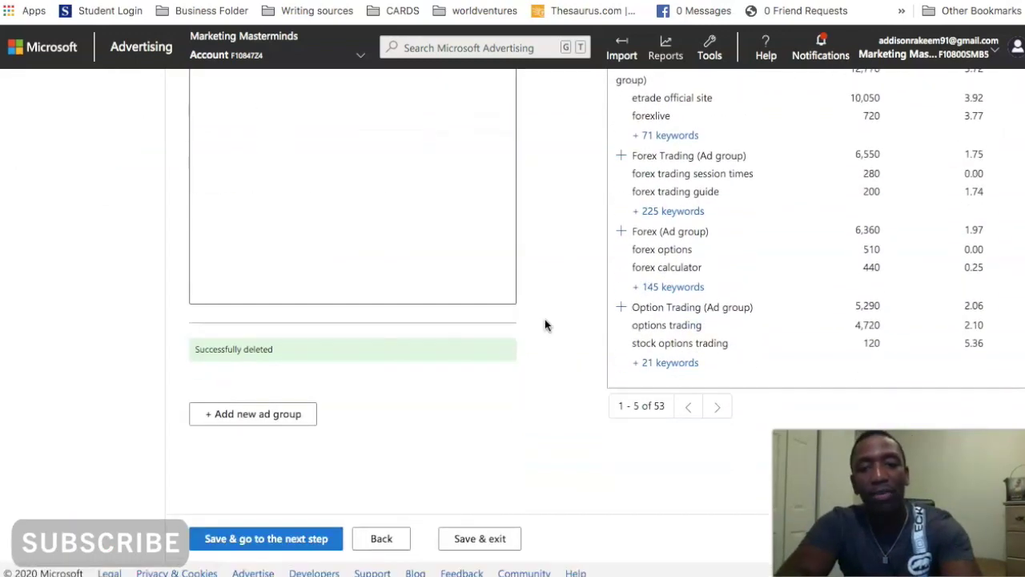
{"action": "left_click", "coordinate": [307, 542]}
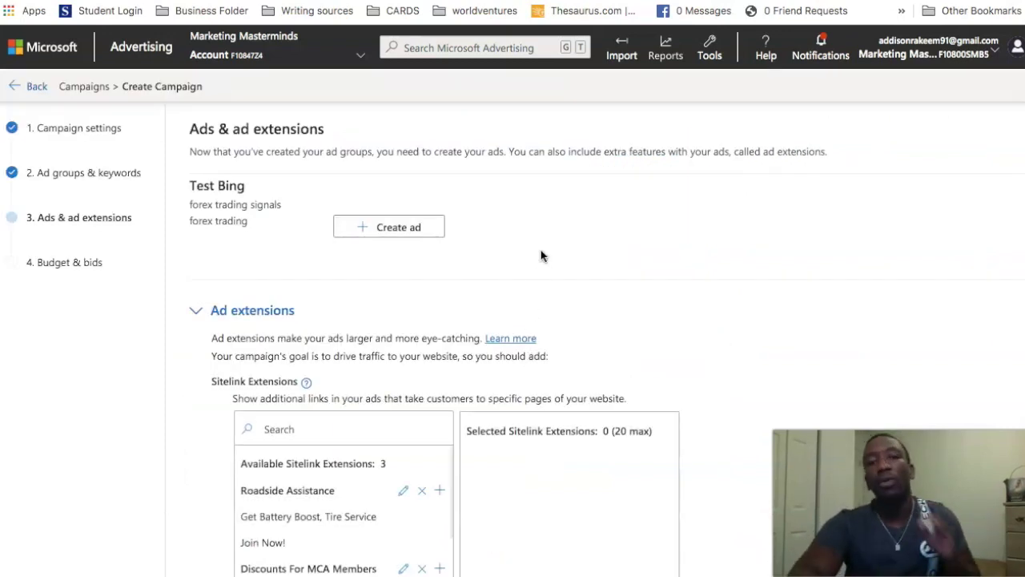
{"action": "left_click", "coordinate": [376, 229]}
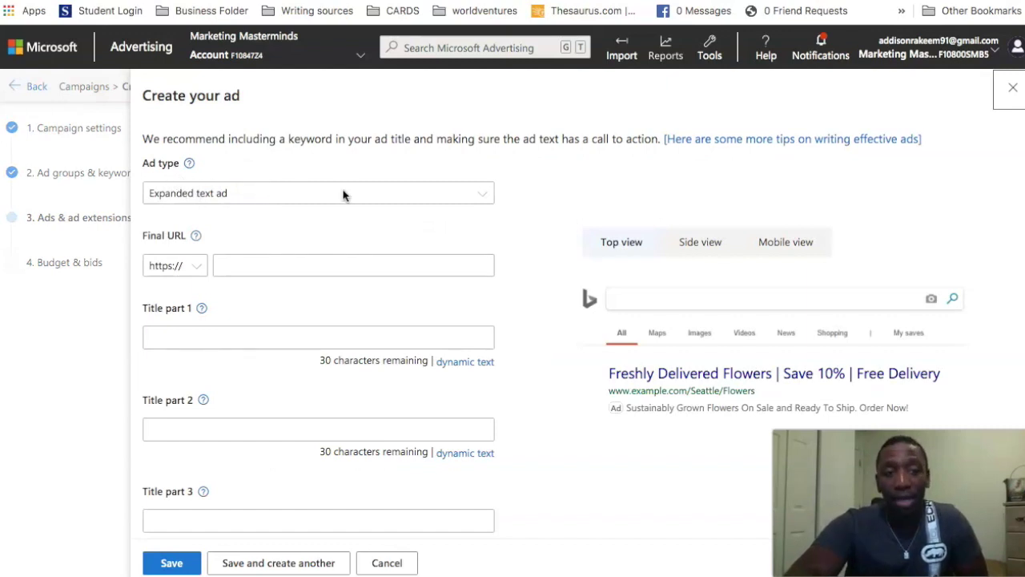
{"action": "left_click", "coordinate": [483, 195]}
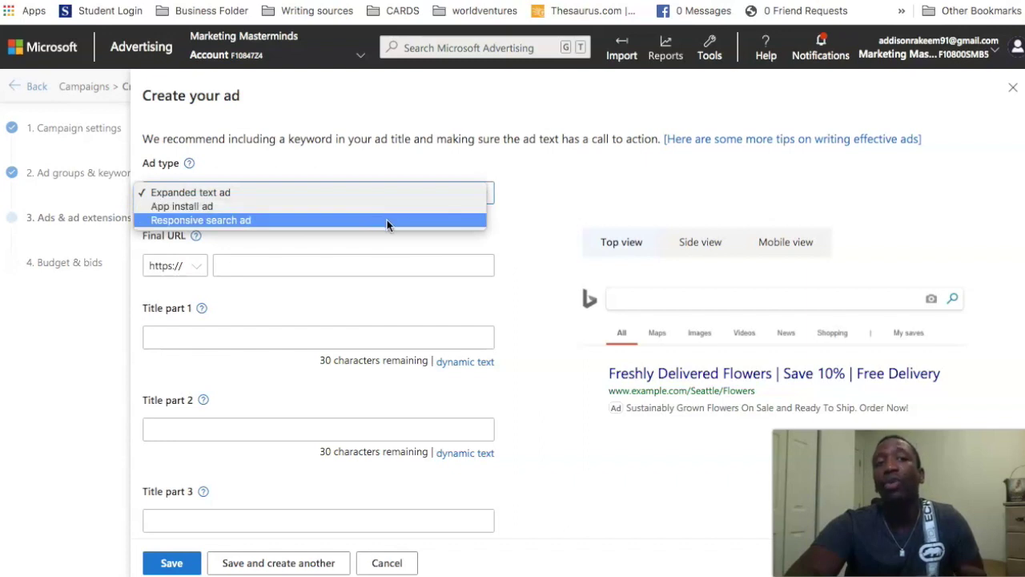
{"action": "left_click", "coordinate": [531, 177]}
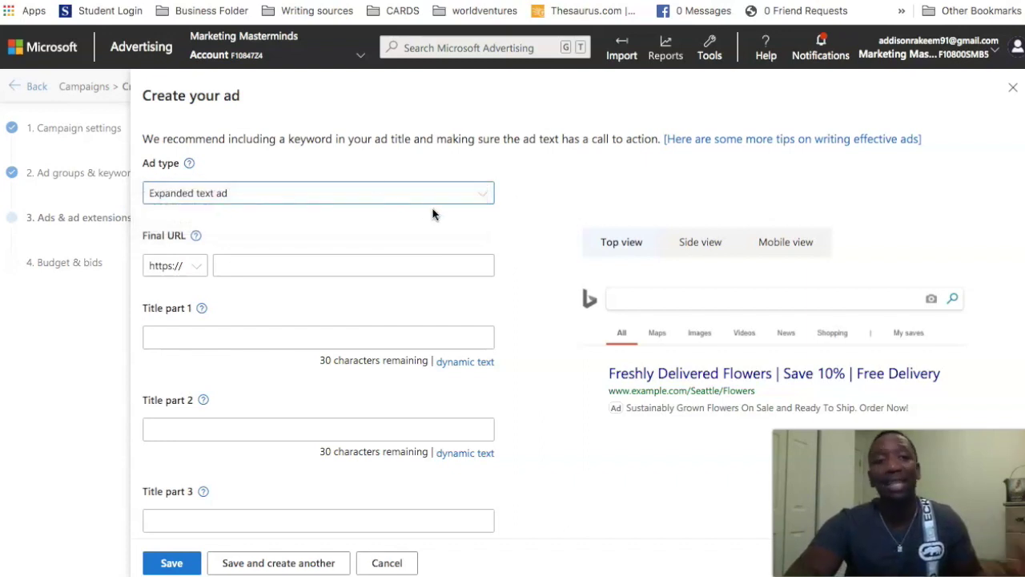
{"action": "left_click", "coordinate": [253, 264]}
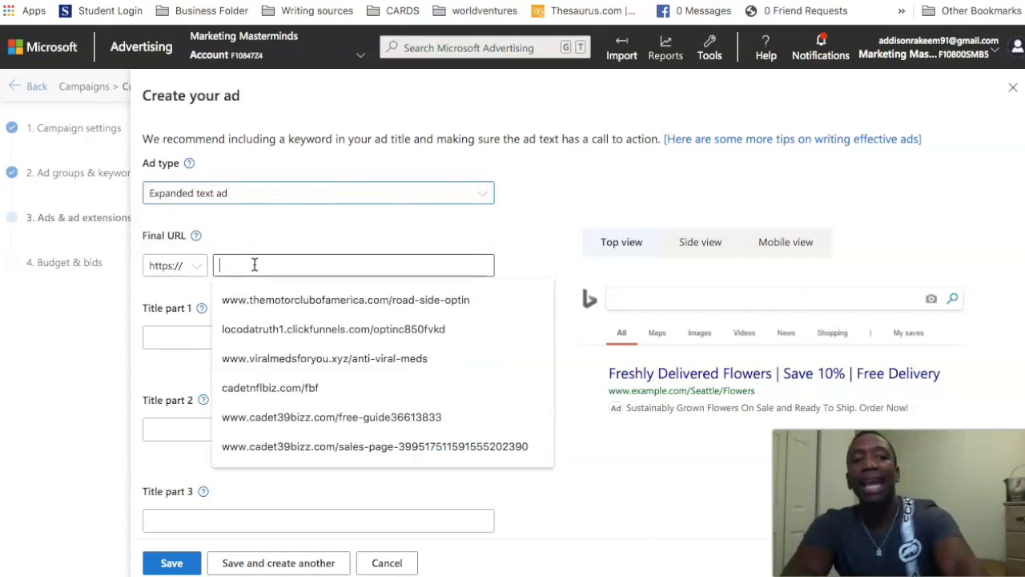
{"action": "left_click", "coordinate": [527, 225]}
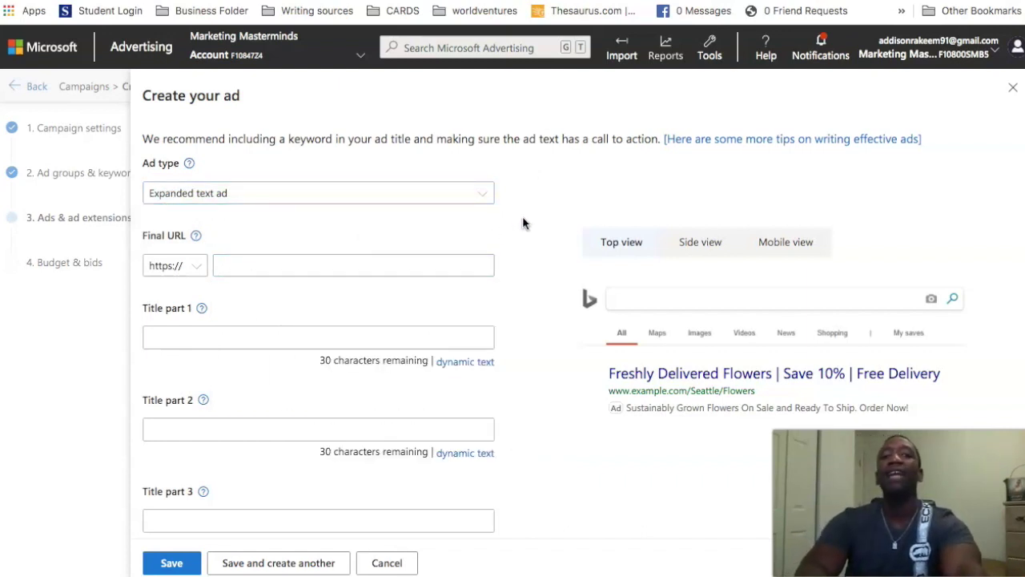
{"action": "left_click", "coordinate": [289, 257]}
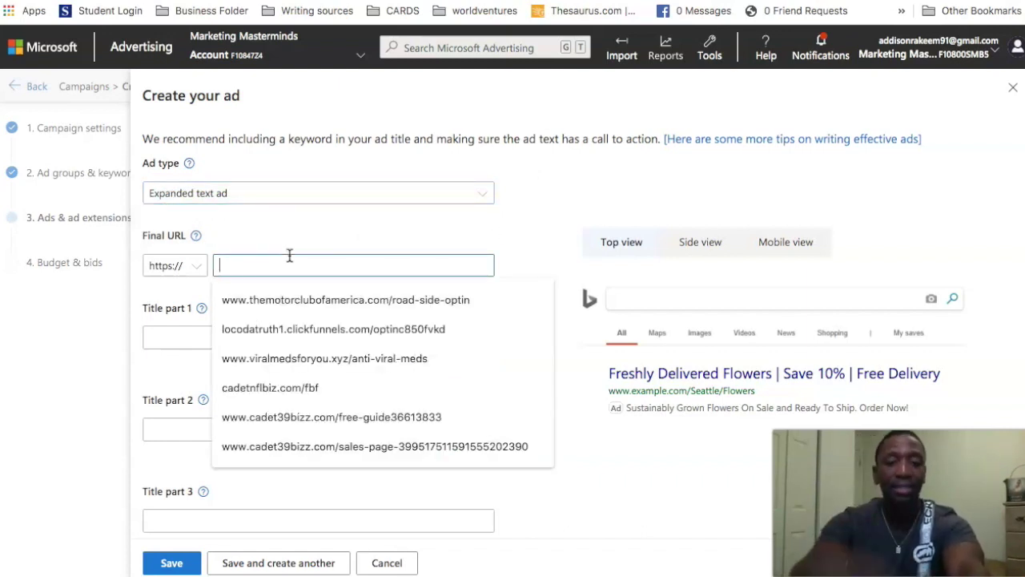
{"action": "type", "text": "www.goo"}
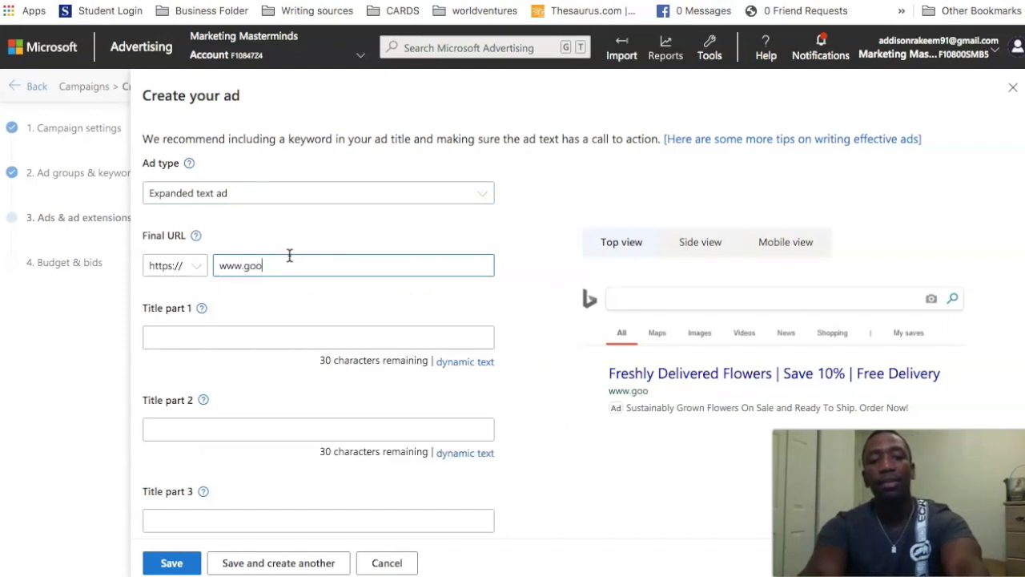
{"action": "type", "text": "gle.com"}
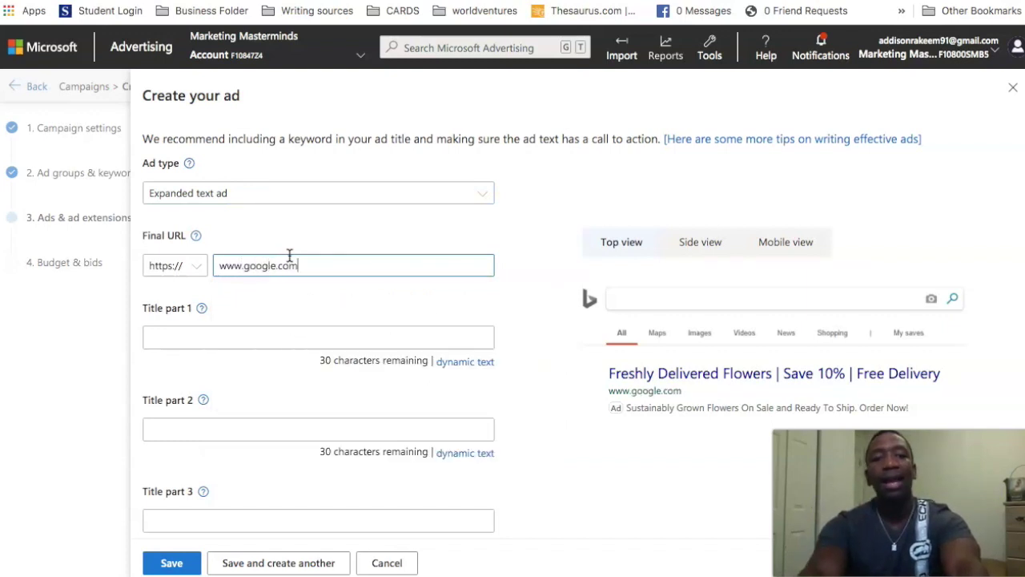
{"action": "left_click", "coordinate": [528, 273]}
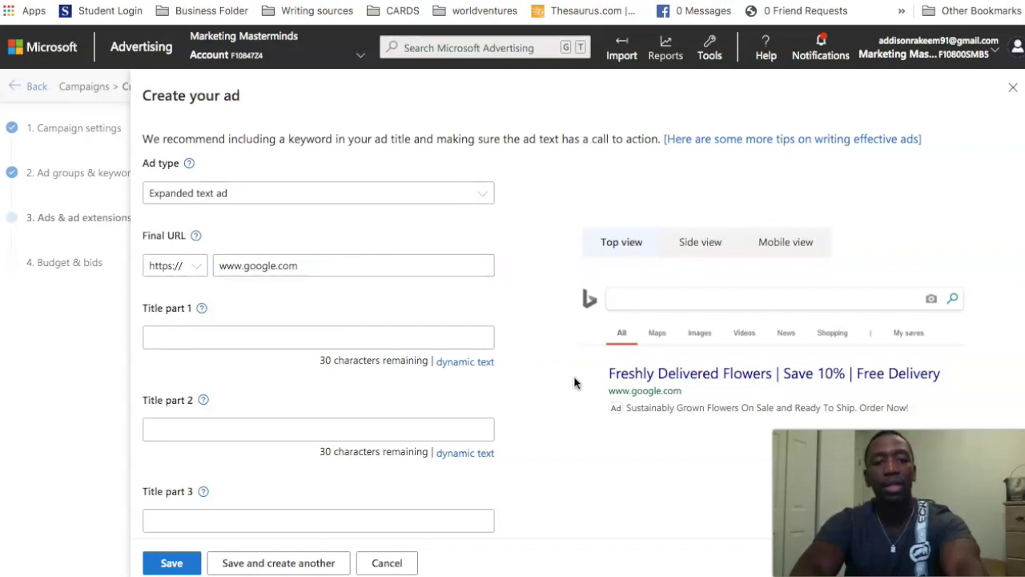
Set Title part 1 of the ad to "Test bing high conversion".
{"action": "scroll", "coordinate": [573, 381], "scroll_direction": "down", "scroll_amount": 1}
{"action": "left_click", "coordinate": [267, 306]}
{"action": "type", "text": "T"}
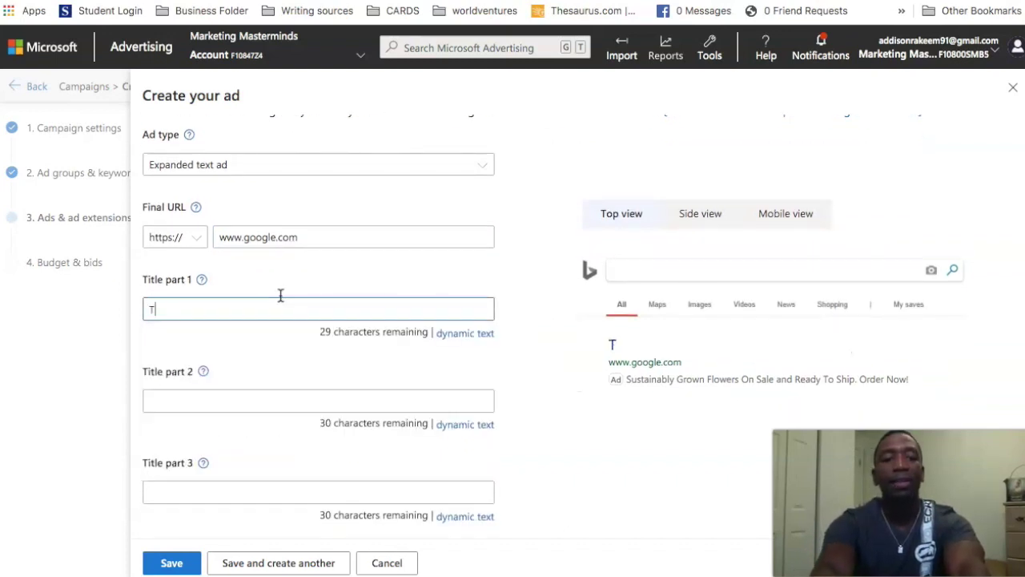
{"action": "type", "text": "est bing "}
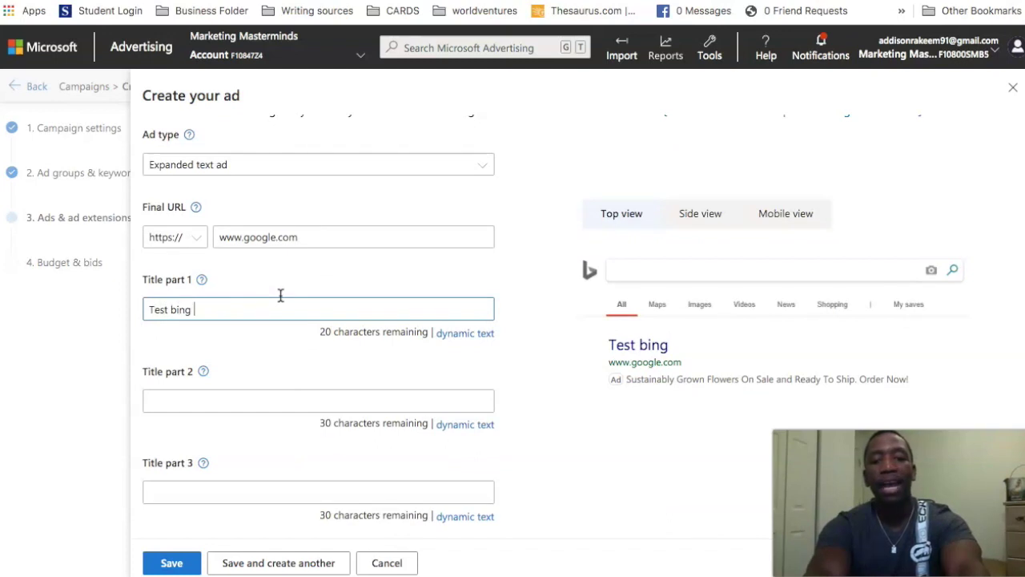
{"action": "type", "text": "high conver"}
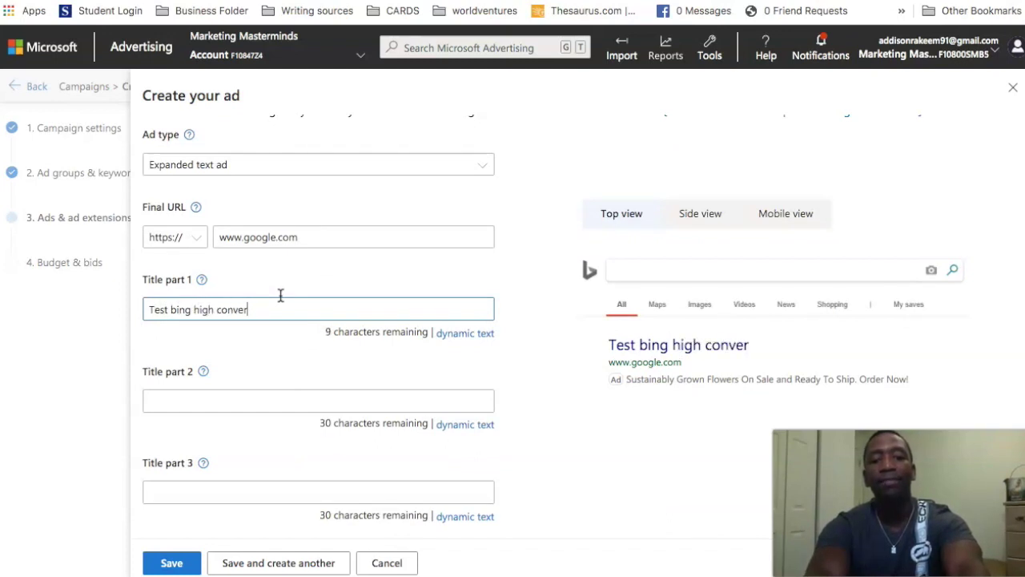
{"action": "type", "text": "sion"}
Copy the Title part 1 text into Title part 2 and shorten it to "Test bing high".
{"action": "triple_click", "coordinate": [248, 305]}
{"action": "key", "text": "ctrl+c"}
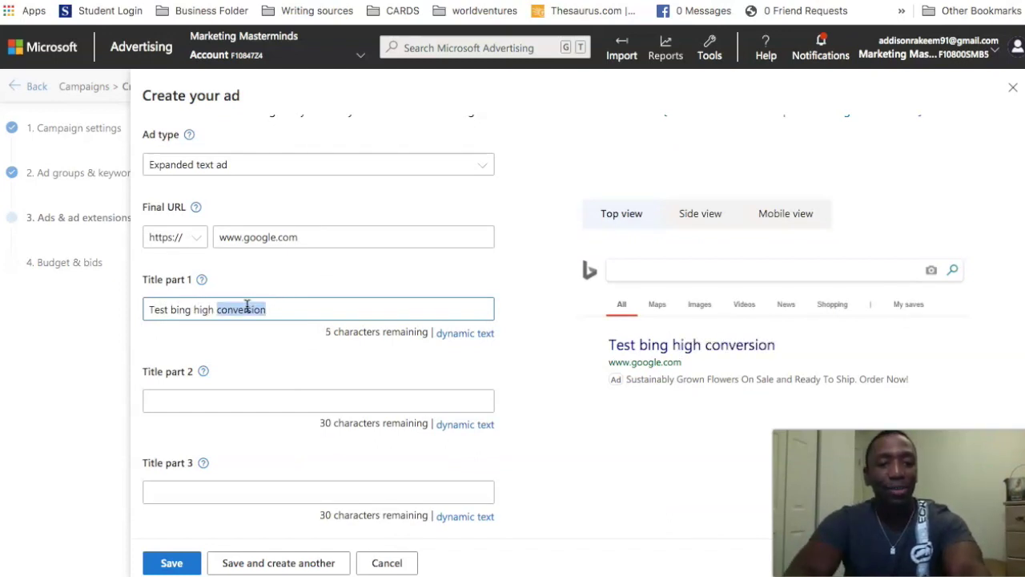
{"action": "left_click", "coordinate": [214, 398]}
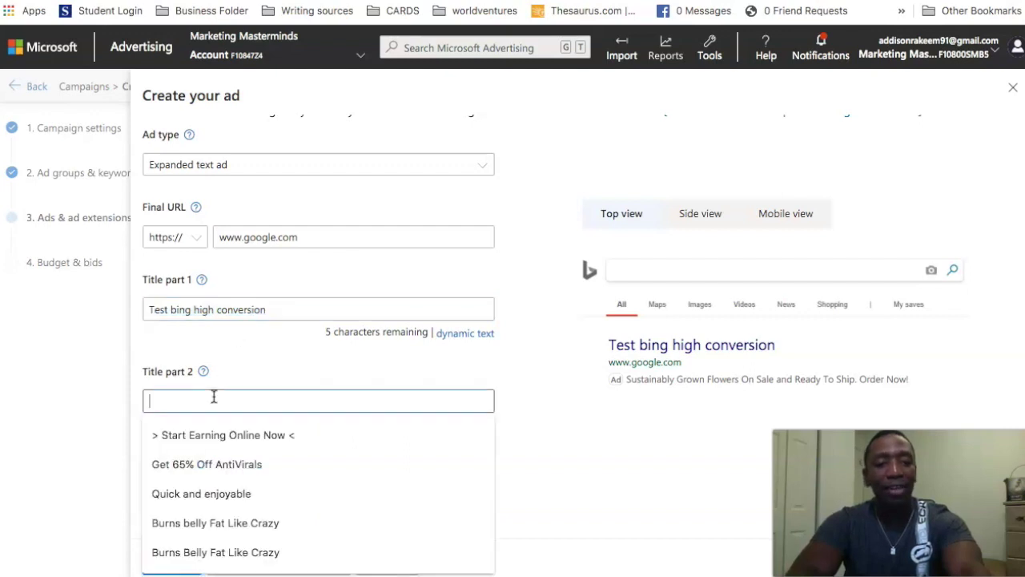
{"action": "key", "text": "ctrl+v"}
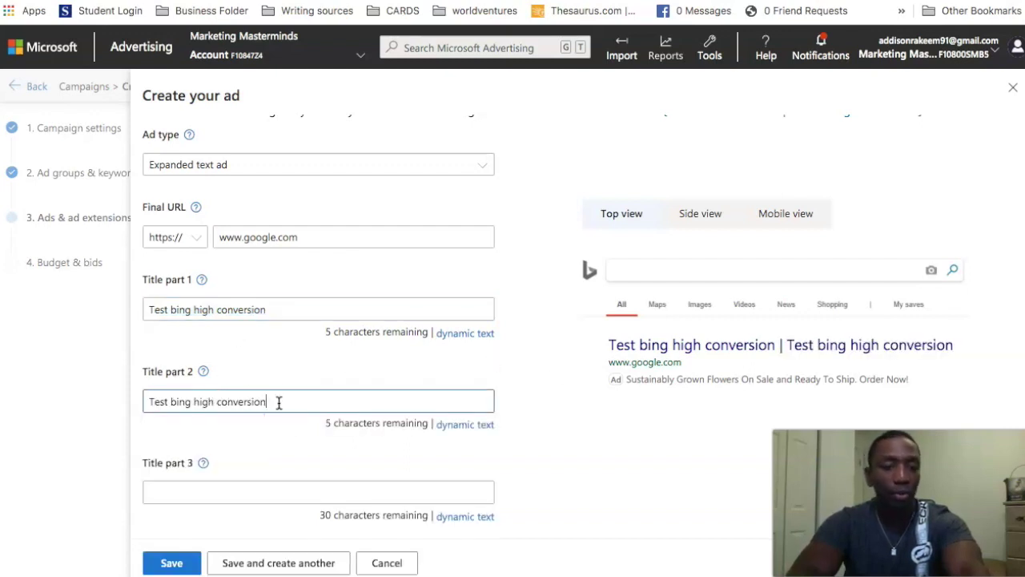
{"action": "left_click_drag", "start_coordinate": [276, 403], "coordinate": [213, 403]}
{"action": "key", "text": "BackSpace"}
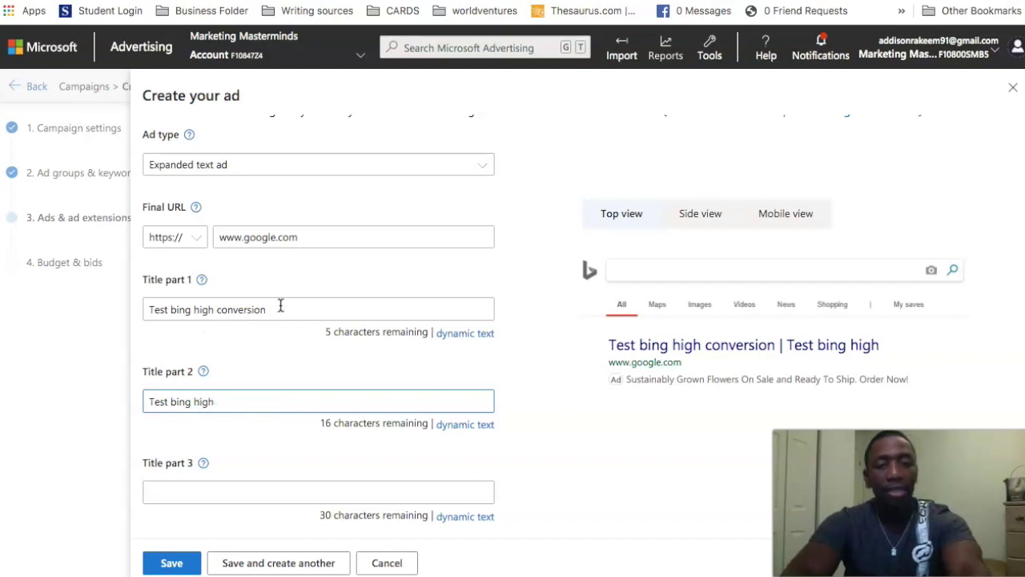
Fill Title part 3 with "Test bing high conversion" and clear it again.
{"action": "scroll", "coordinate": [543, 354], "scroll_direction": "down", "scroll_amount": 2}
{"action": "left_click", "coordinate": [197, 334]}
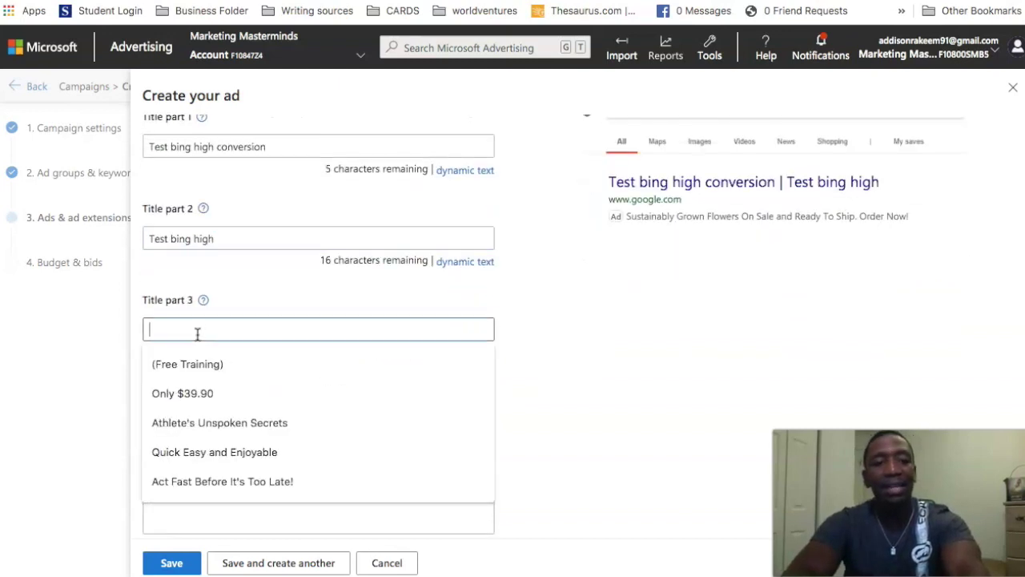
{"action": "left_click", "coordinate": [561, 282]}
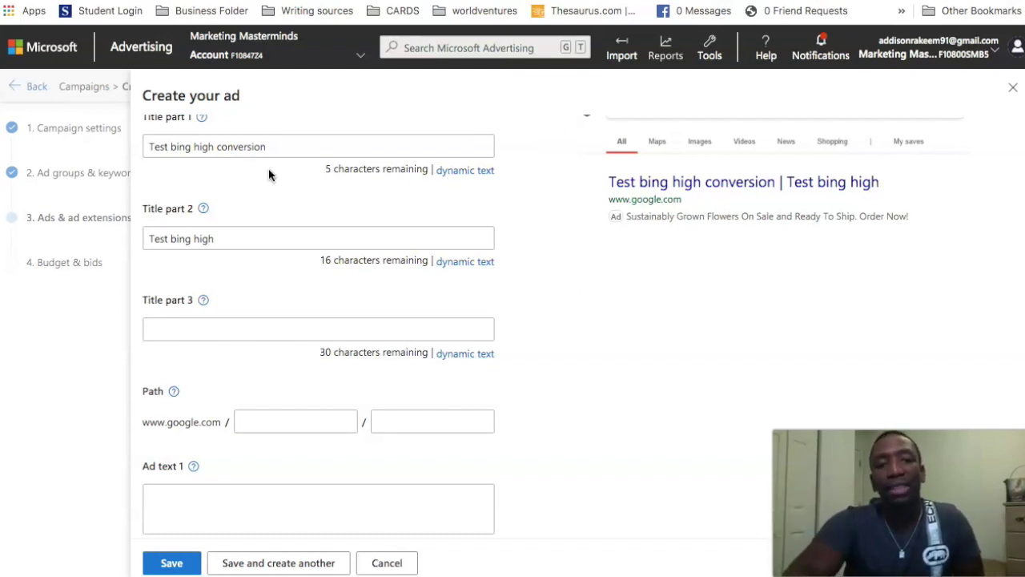
{"action": "left_click", "coordinate": [218, 147]}
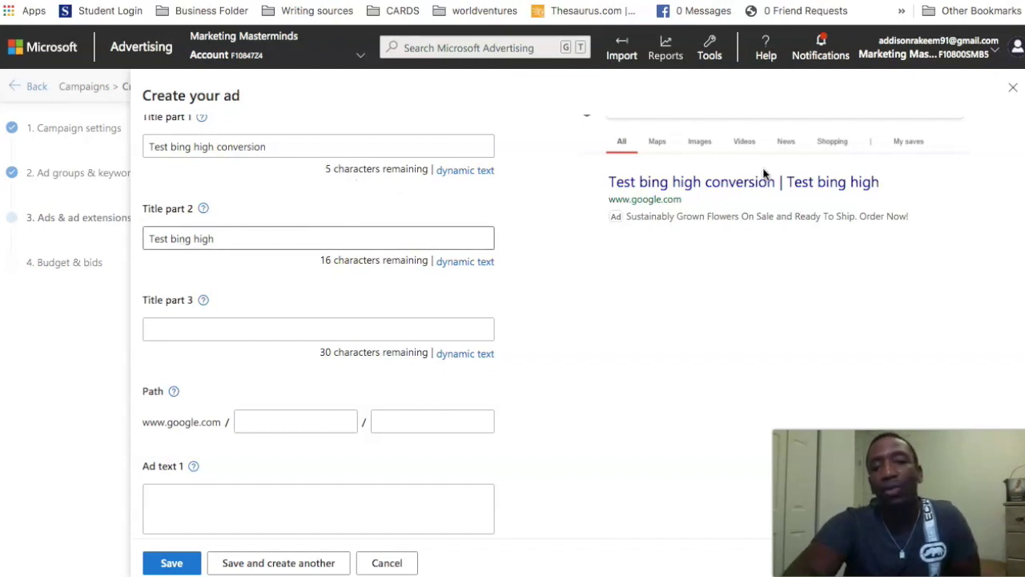
{"action": "left_click", "coordinate": [212, 326]}
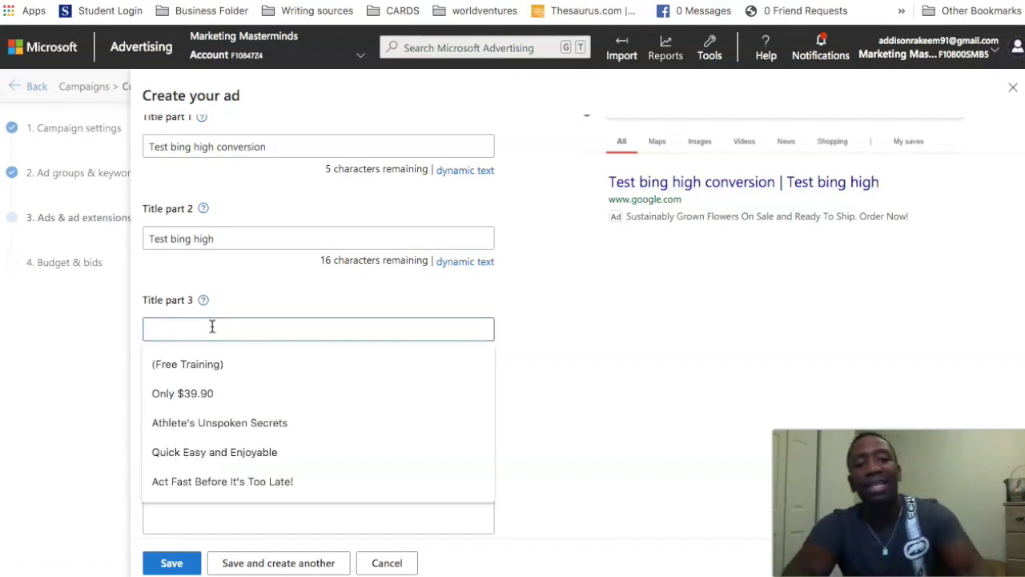
{"action": "key", "text": "ctrl+v"}
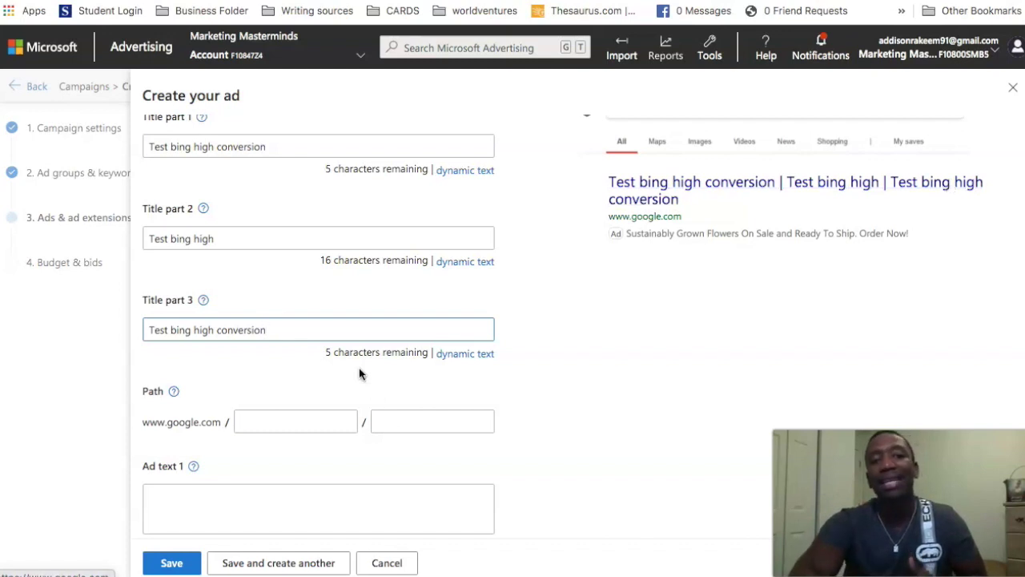
{"action": "triple_click", "coordinate": [265, 330]}
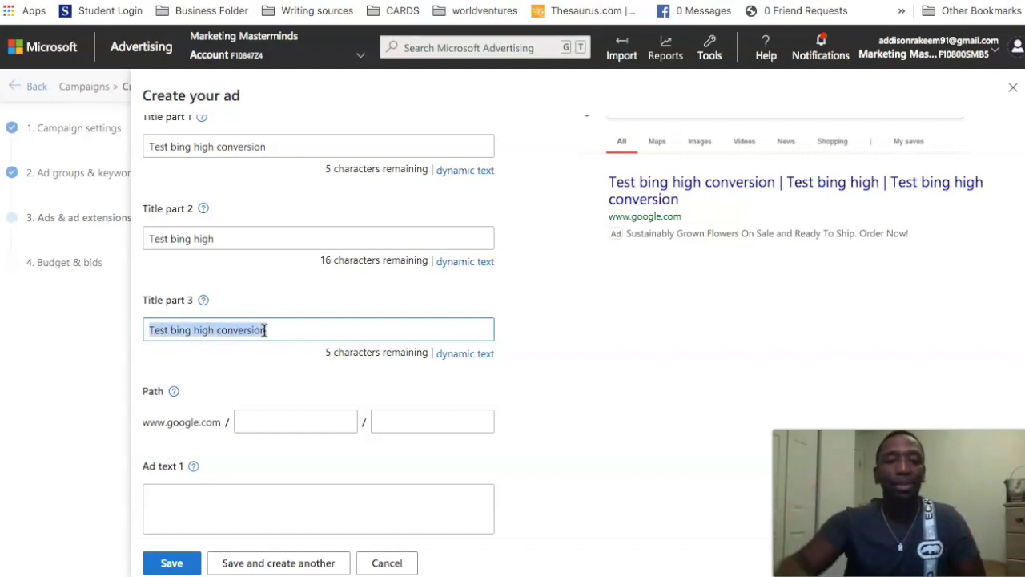
{"action": "key", "text": "BackSpace"}
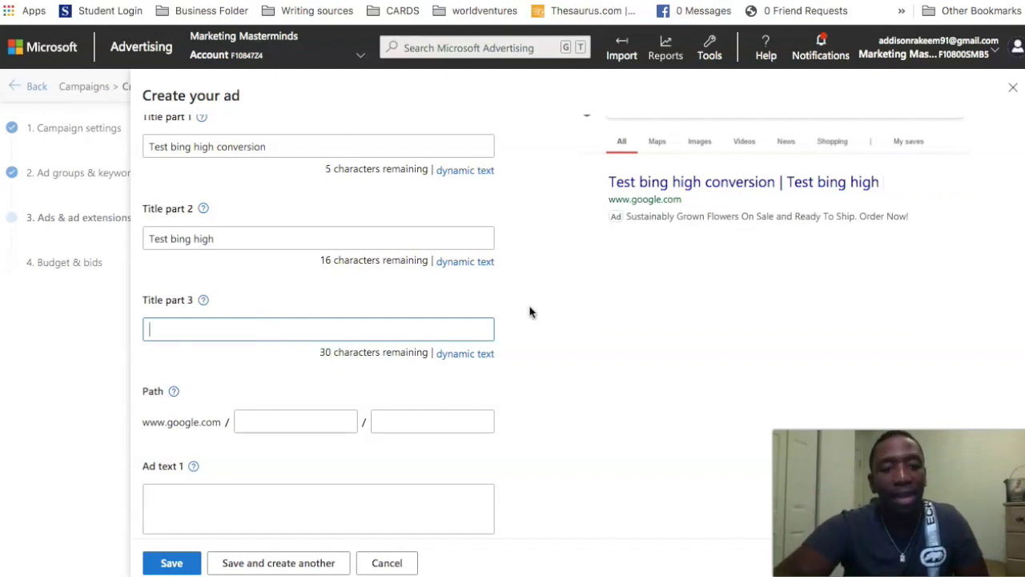
Set the two parts of the ad's display path to "discount" and "pricing".
{"action": "scroll", "coordinate": [530, 312], "scroll_direction": "down", "scroll_amount": 2}
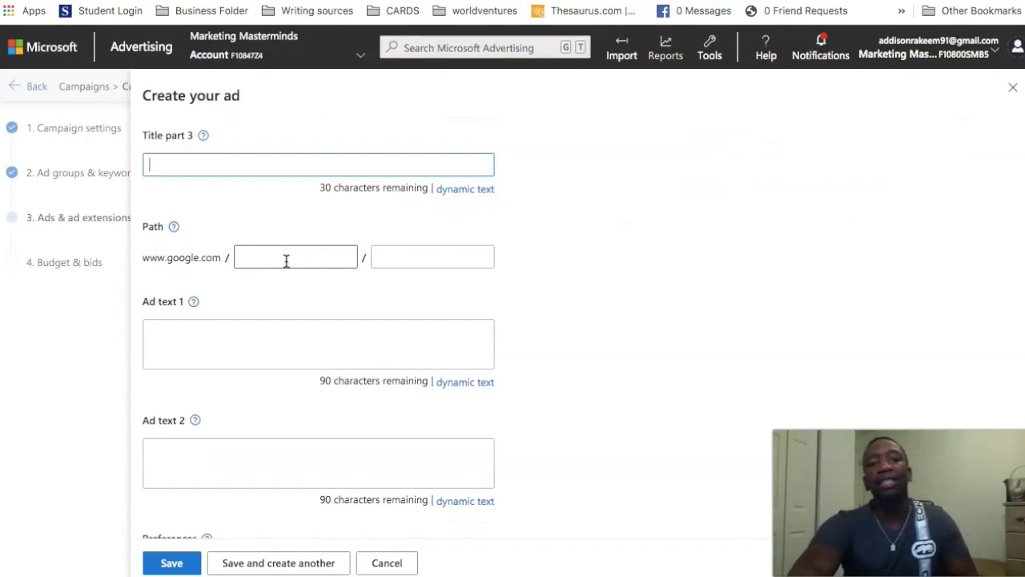
{"action": "scroll", "coordinate": [614, 233], "scroll_direction": "up", "scroll_amount": 2}
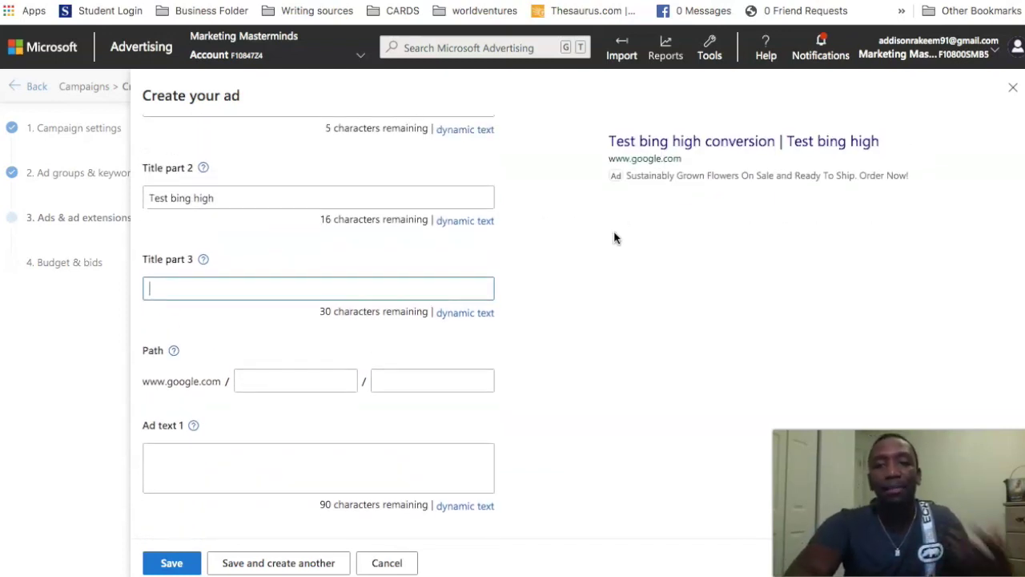
{"action": "left_click", "coordinate": [263, 390]}
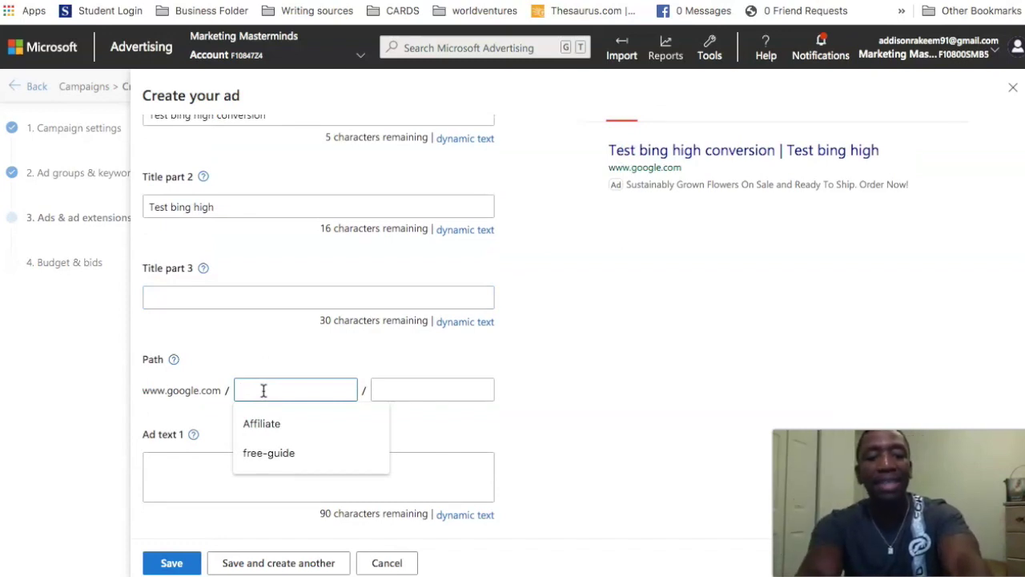
{"action": "type", "text": "discount"}
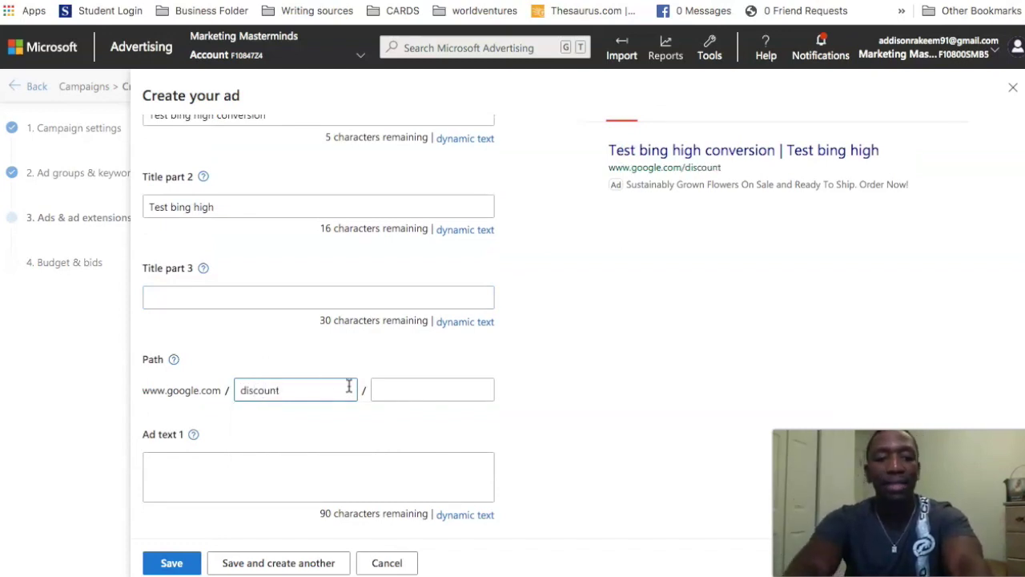
{"action": "left_click", "coordinate": [398, 388]}
{"action": "type", "text": "pricing"}
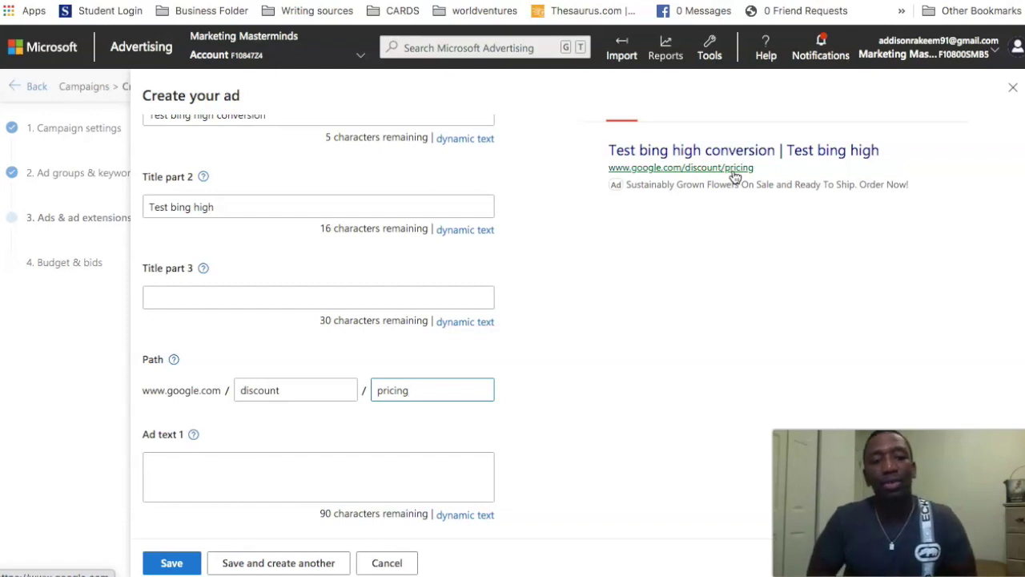
Set Ad text 1 to "Learn directly from the experts how to become a profitable trader".
{"action": "scroll", "coordinate": [293, 365], "scroll_direction": "down", "scroll_amount": 1}
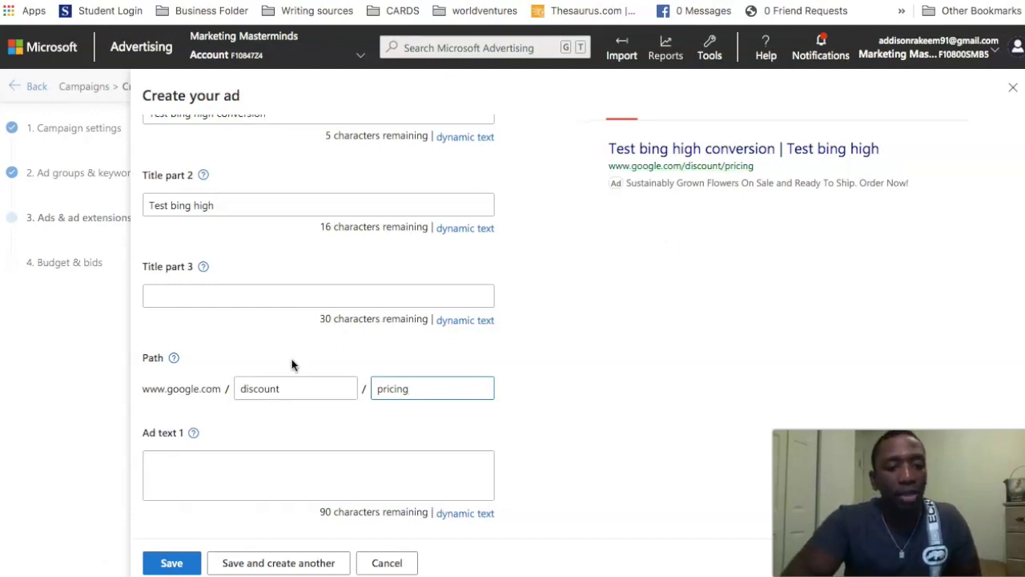
{"action": "scroll", "coordinate": [294, 365], "scroll_direction": "down", "scroll_amount": 2}
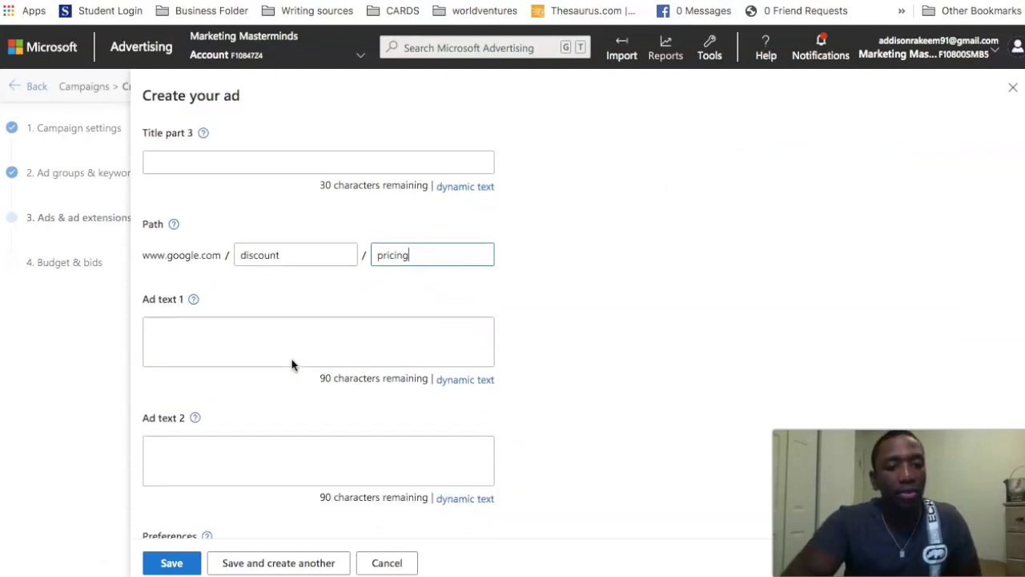
{"action": "left_click", "coordinate": [237, 330]}
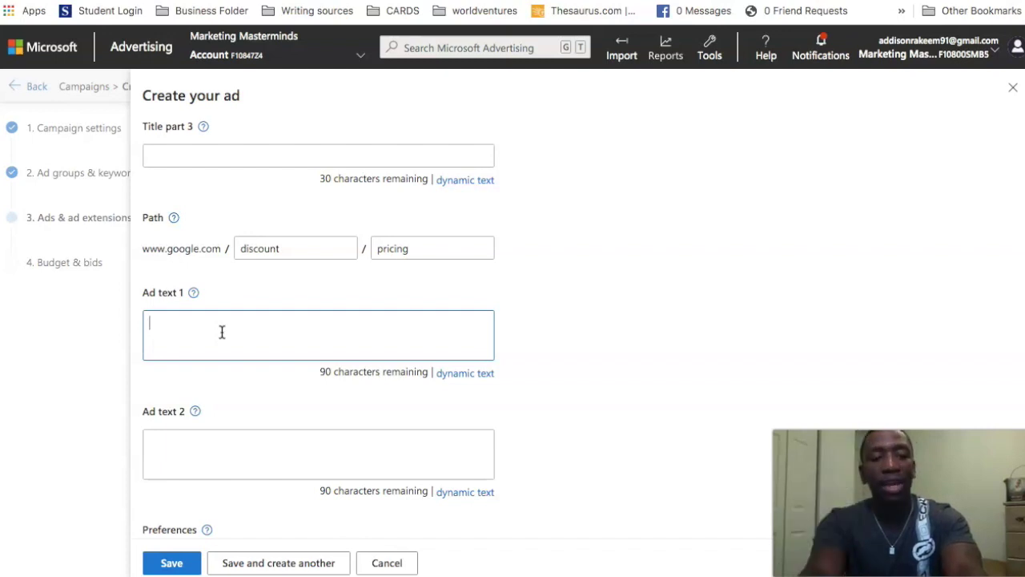
{"action": "type", "text": "Learn"}
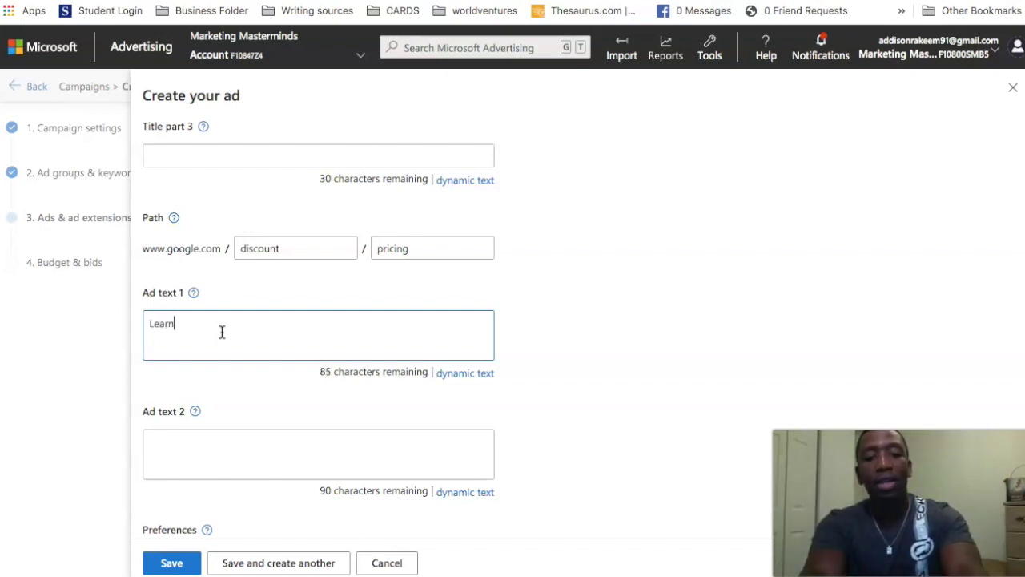
{"action": "type", "text": " directly f"}
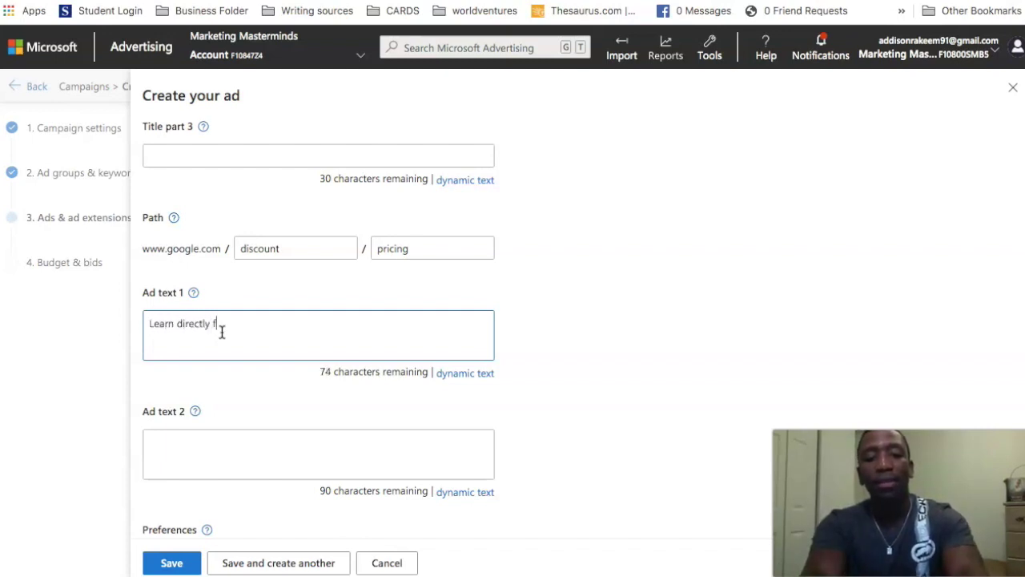
{"action": "type", "text": "rom the experts"}
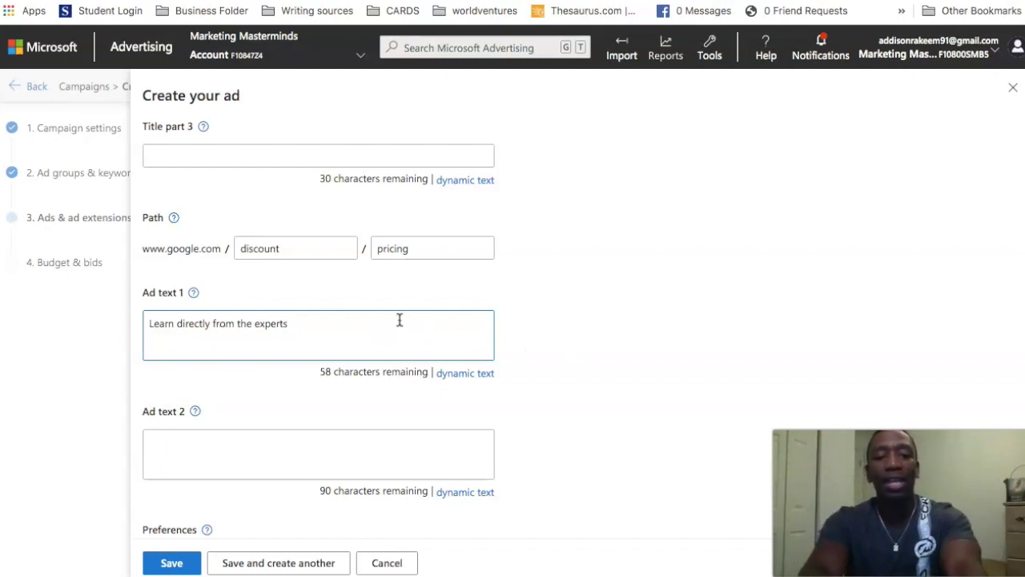
{"action": "type", "text": "how to beco"}
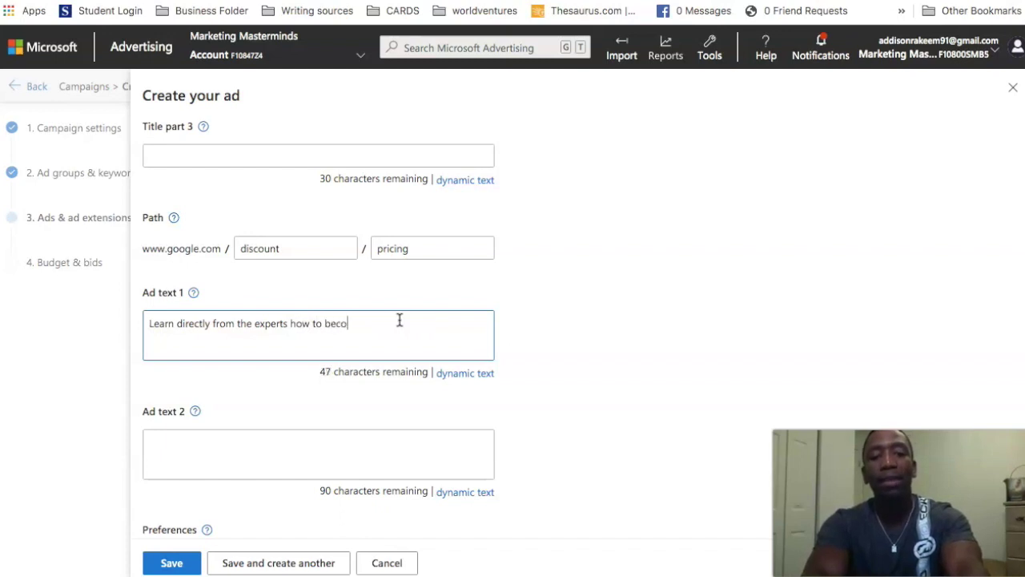
{"action": "type", "text": "me "}
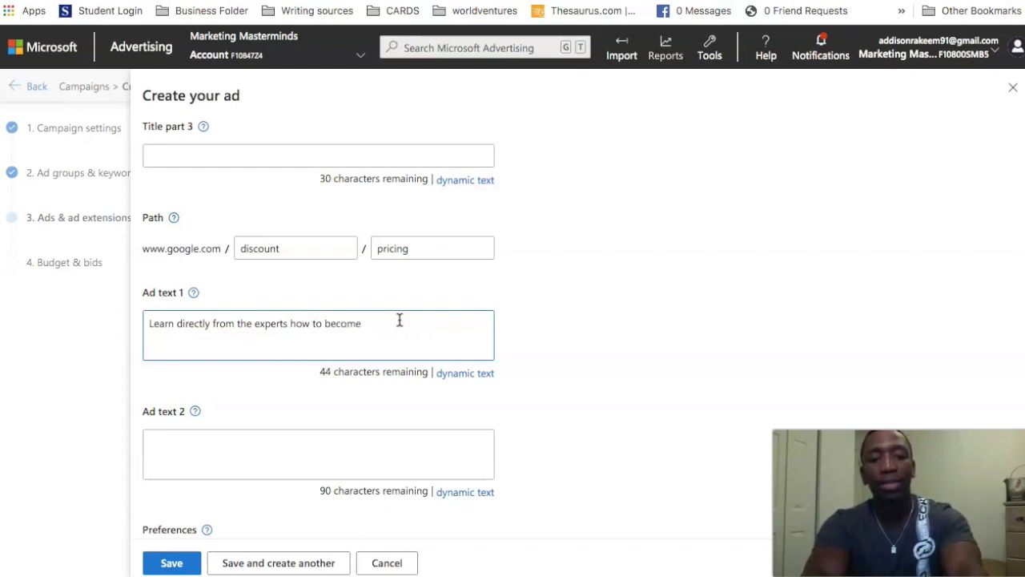
{"action": "type", "text": "a profitable"}
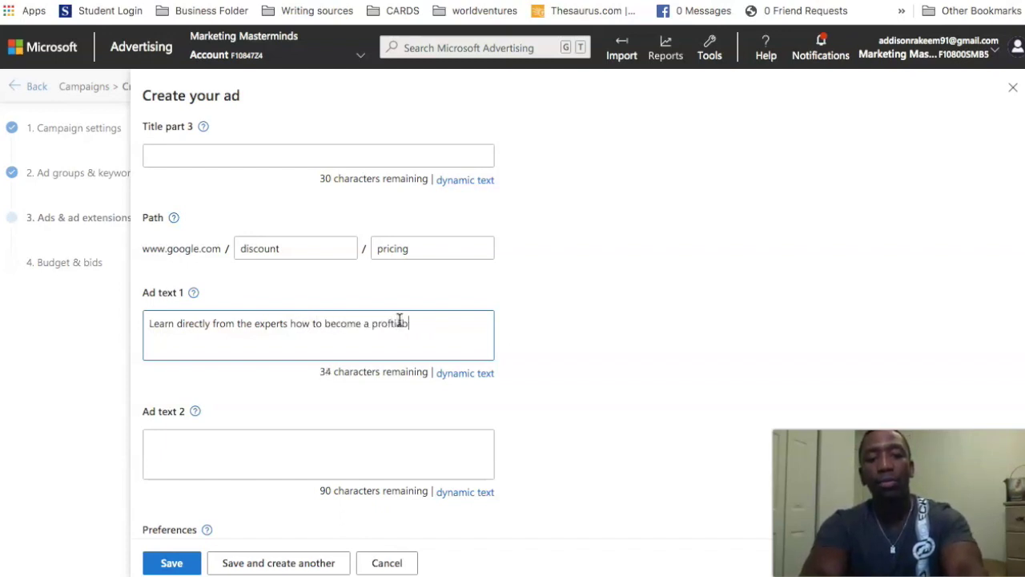
{"action": "key", "text": "BackSpace"}
{"action": "key", "text": "BackSpace"}
{"action": "key", "text": "BackSpace"}
{"action": "key", "text": "BackSpace"}
{"action": "key", "text": "BackSpace"}
{"action": "key", "text": "BackSpace"}
{"action": "key", "text": "BackSpace"}
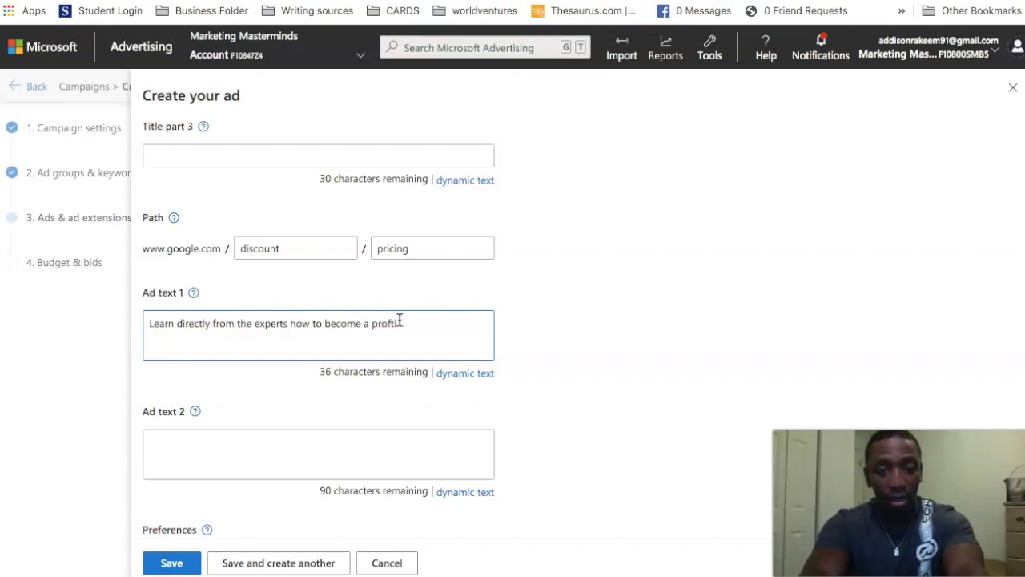
{"action": "type", "text": "itab"}
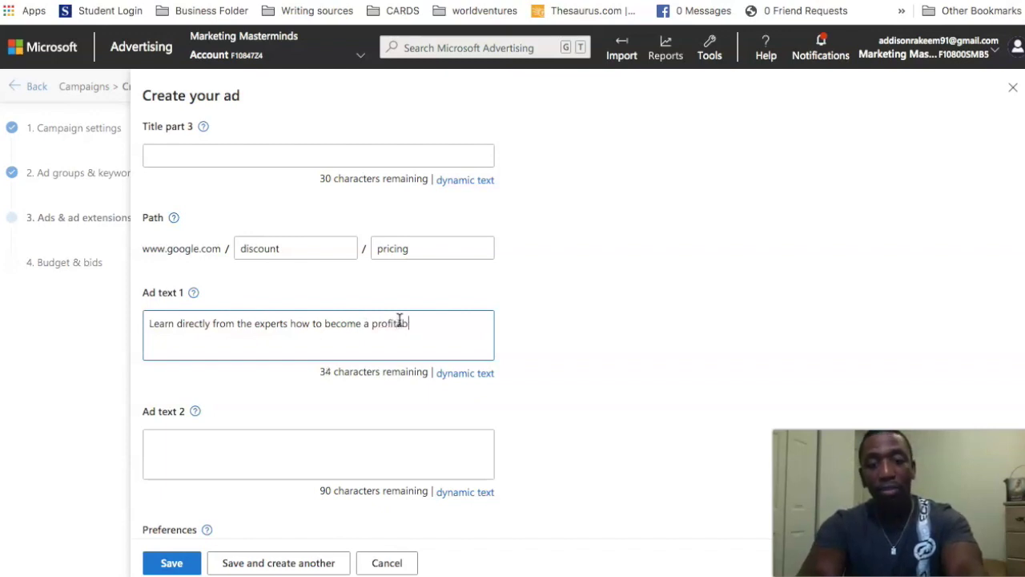
{"action": "type", "text": "le trader"}
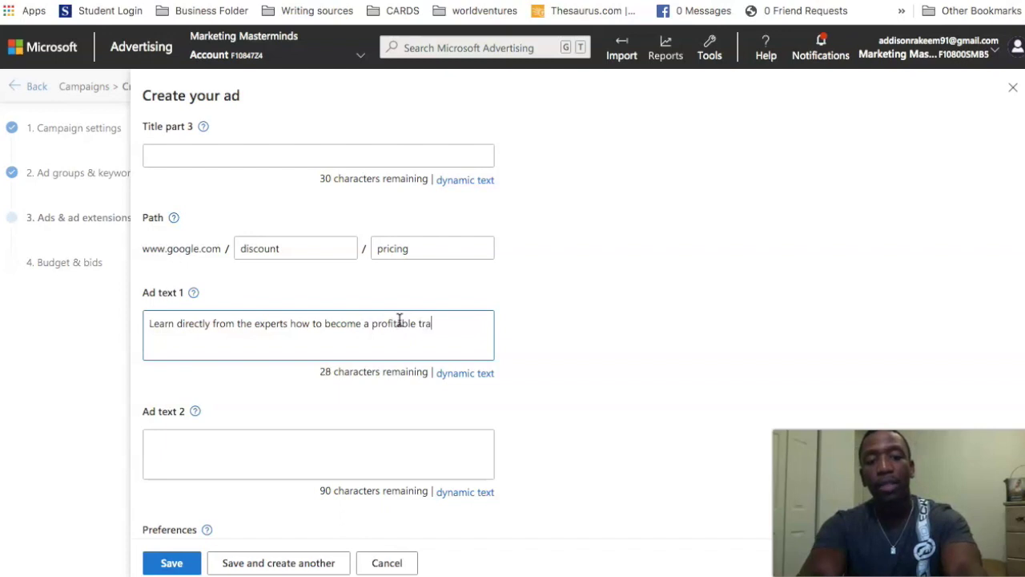
{"action": "left_click", "coordinate": [618, 337]}
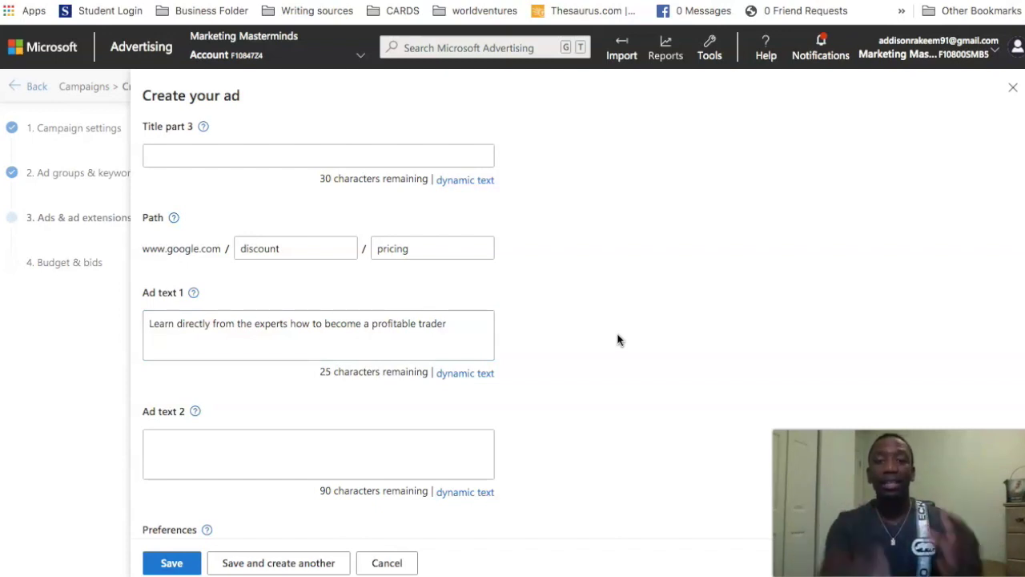
Set Ad text 2 of the ad to "Act fast before it too late".
{"action": "left_click", "coordinate": [233, 435]}
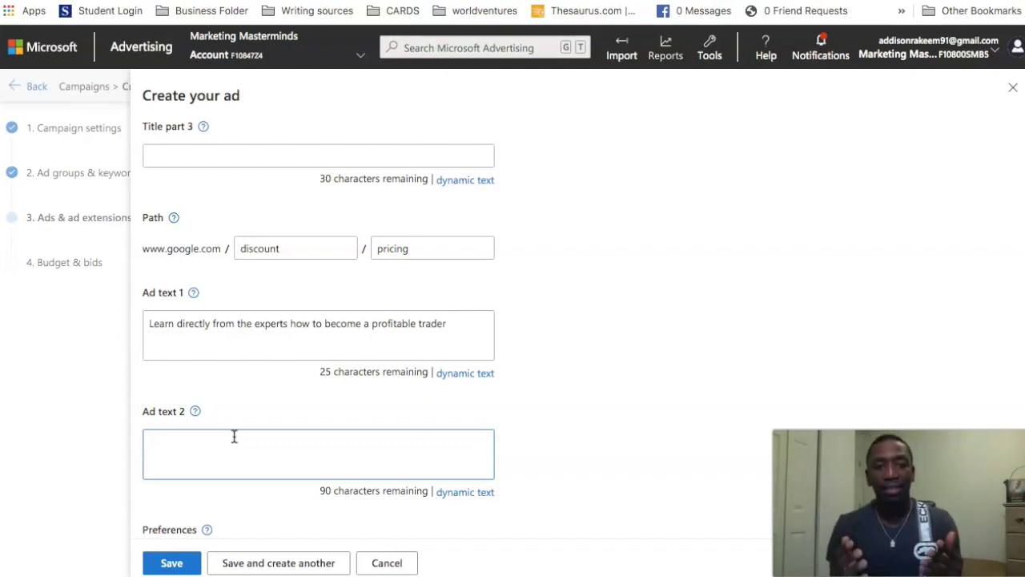
{"action": "type", "text": "A"}
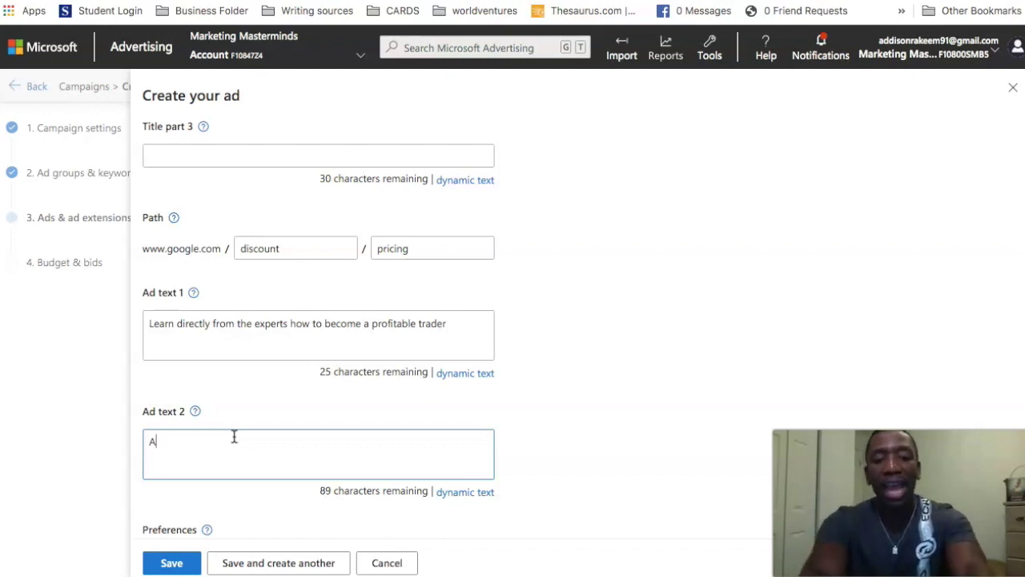
{"action": "type", "text": "ct fast before it t"}
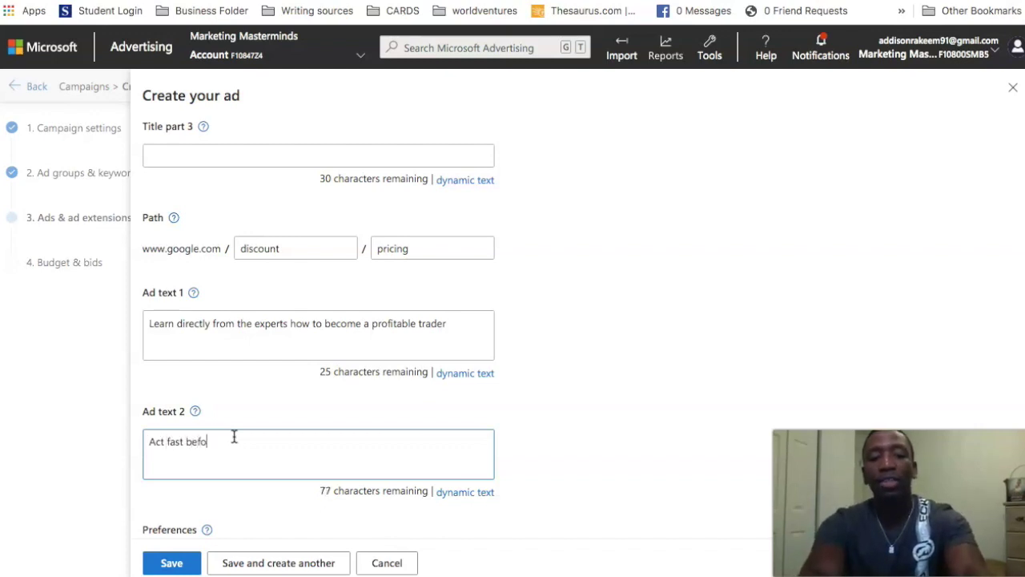
{"action": "type", "text": "oo"}
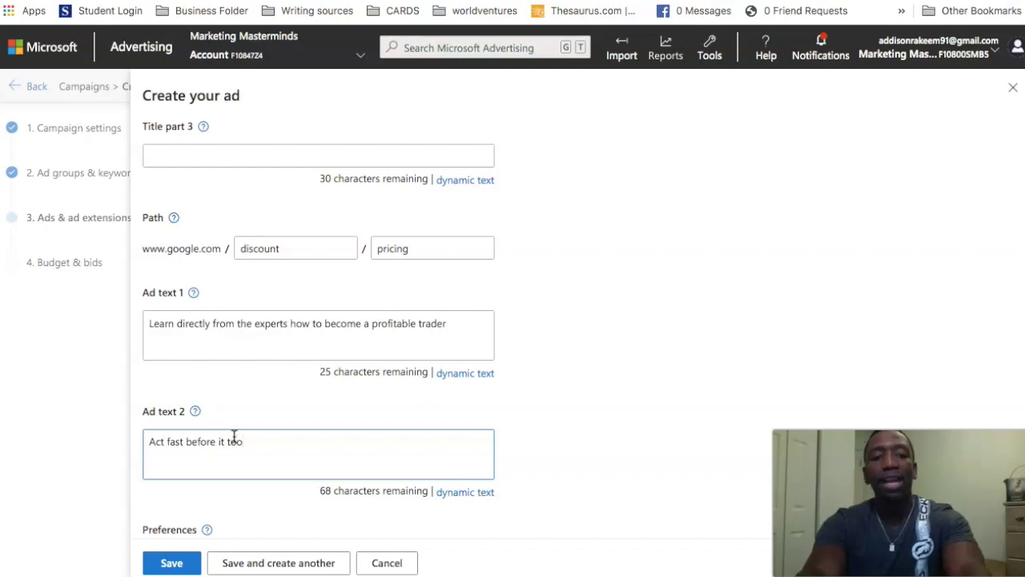
{"action": "type", "text": " late"}
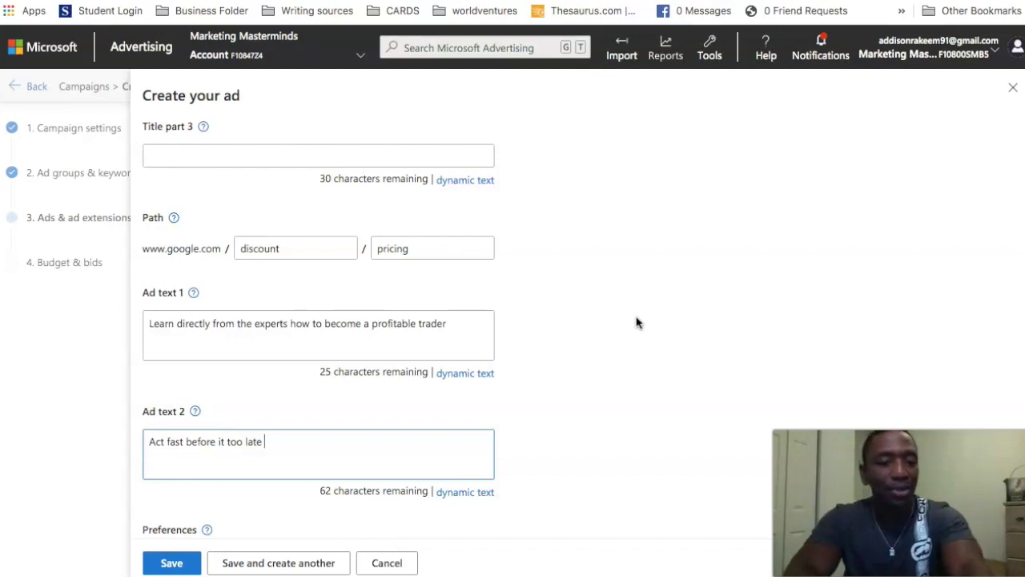
{"action": "scroll", "coordinate": [636, 322], "scroll_direction": "down", "scroll_amount": 2}
{"action": "scroll", "coordinate": [637, 322], "scroll_direction": "down", "scroll_amount": 2}
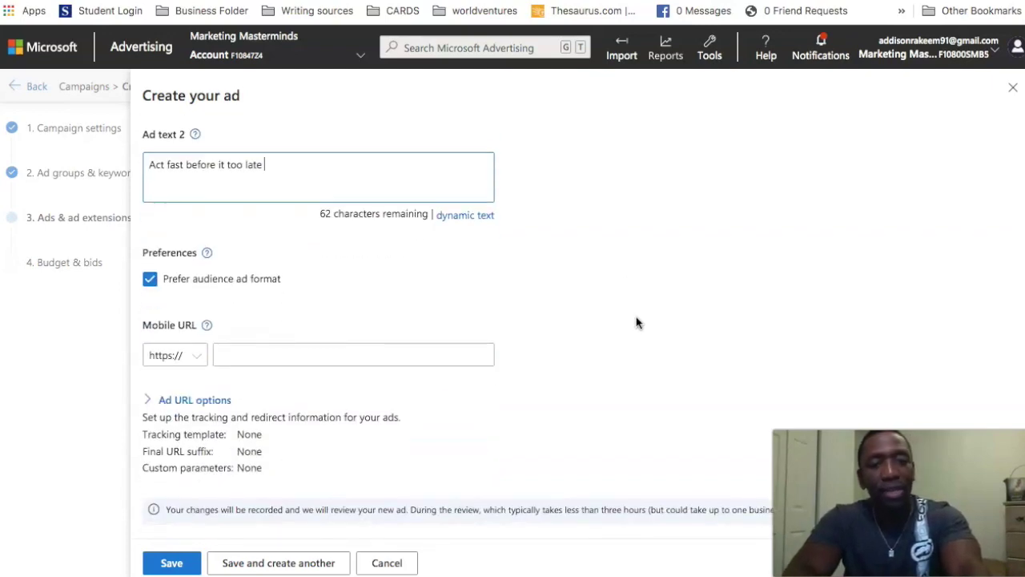
{"action": "scroll", "coordinate": [637, 322], "scroll_direction": "up", "scroll_amount": 6}
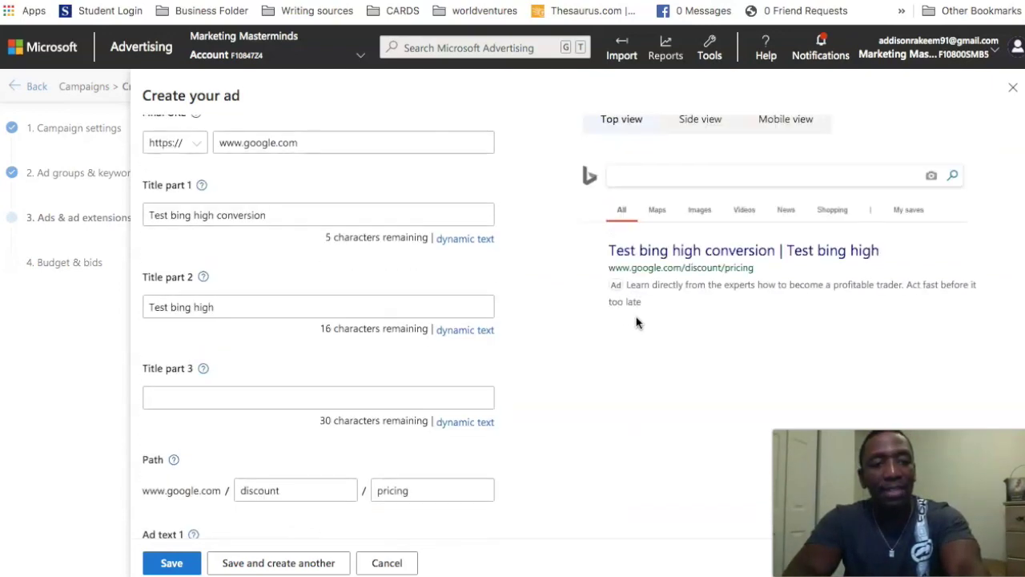
{"action": "scroll", "coordinate": [637, 322], "scroll_direction": "down", "scroll_amount": 5}
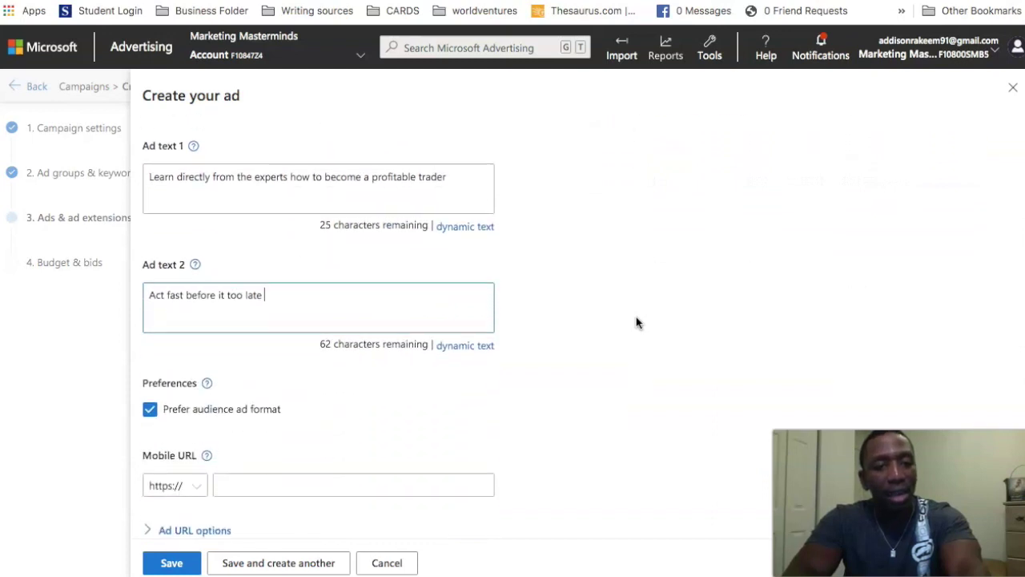
{"action": "scroll", "coordinate": [636, 323], "scroll_direction": "down", "scroll_amount": 1}
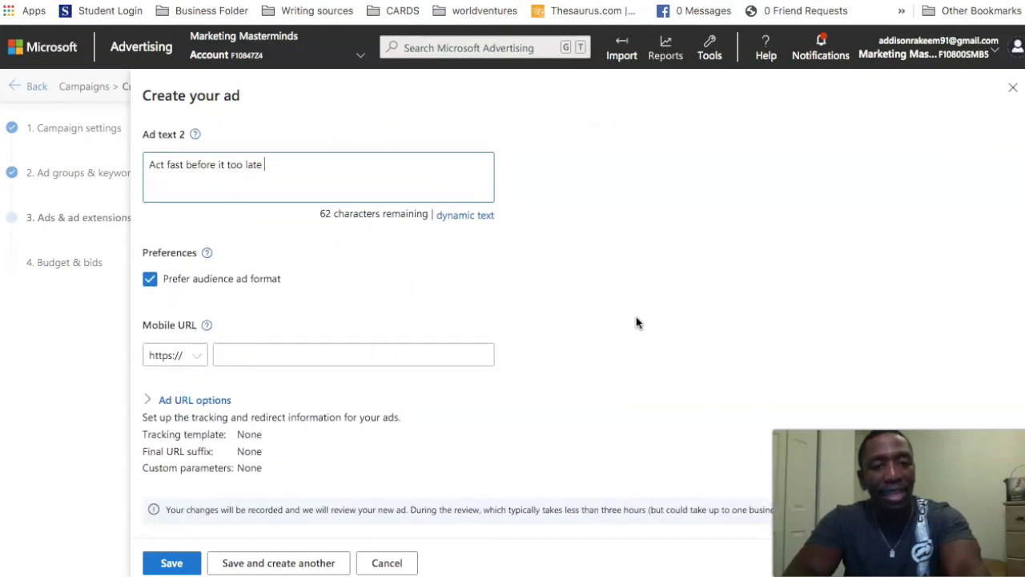
{"action": "left_click", "coordinate": [282, 355]}
{"action": "type", "text": "www."}
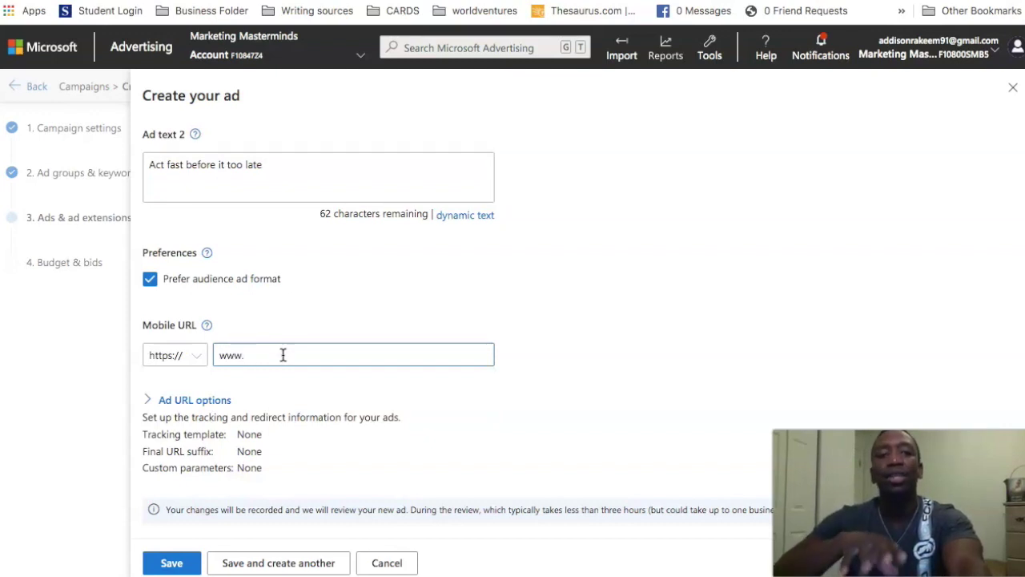
{"action": "type", "text": "go"}
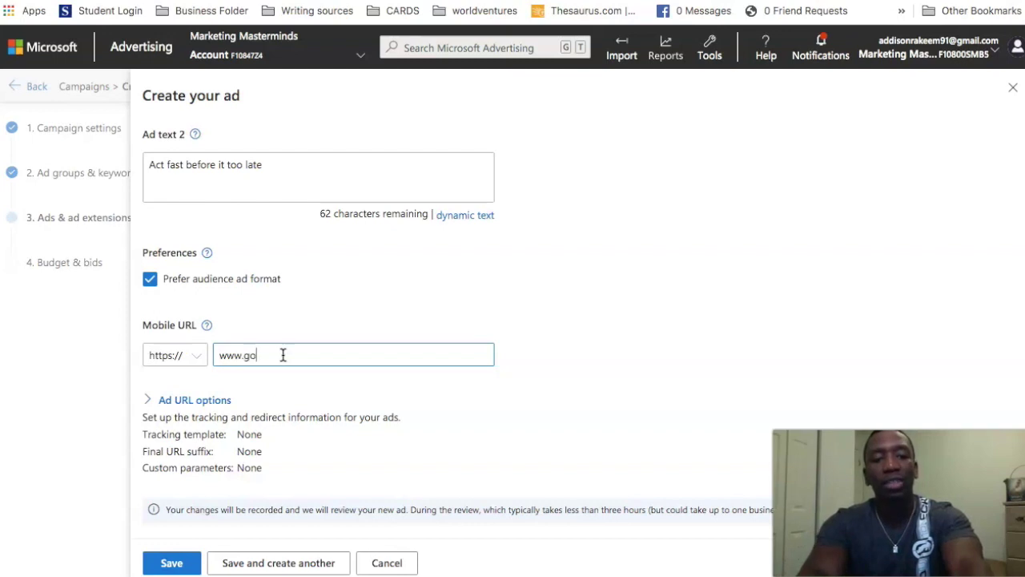
{"action": "type", "text": "ogle.com"}
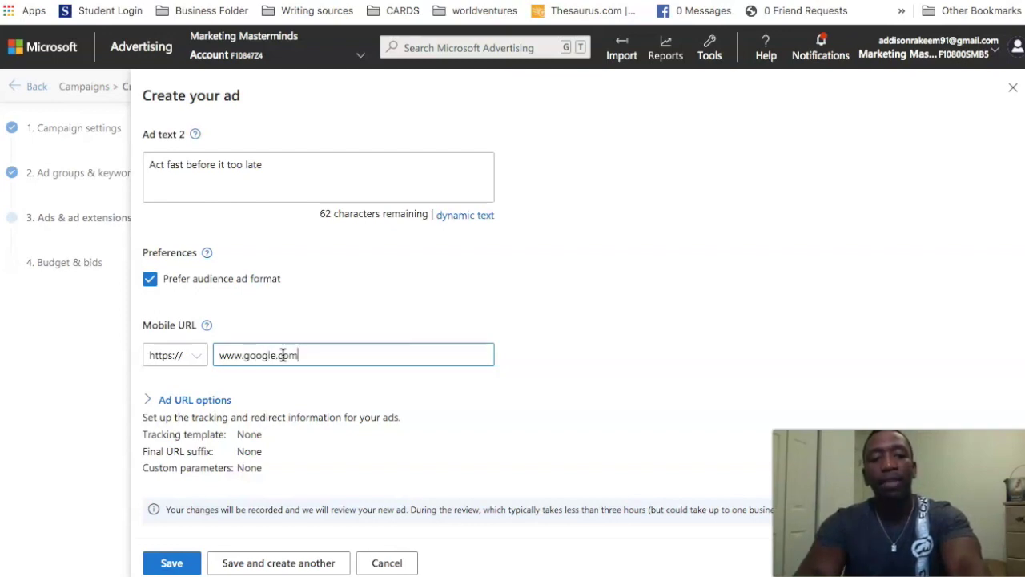
{"action": "left_click", "coordinate": [657, 347]}
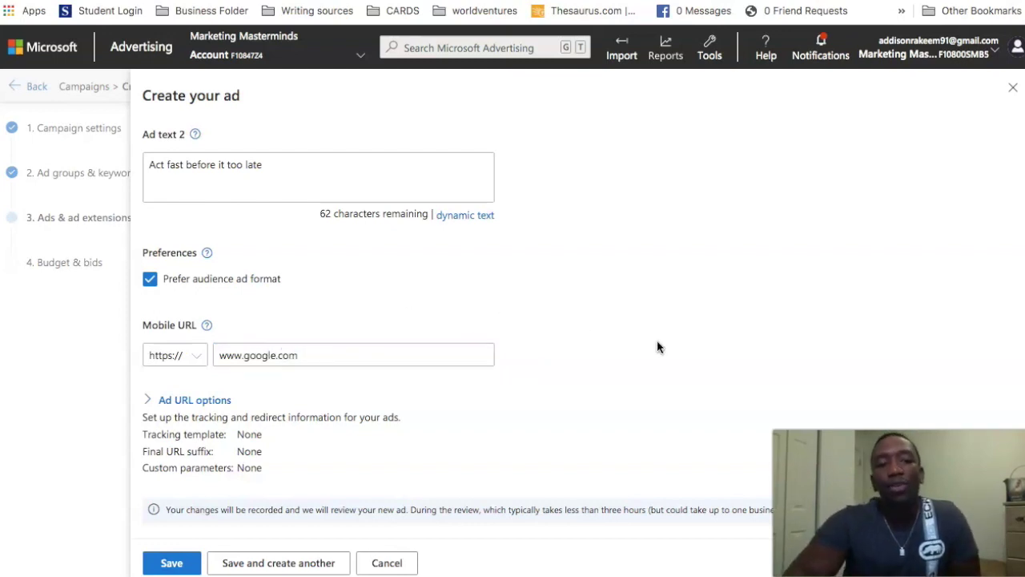
Examine the ad URL options for tracking template, final URL suffix and custom parameters, then collapse them.
{"action": "left_click", "coordinate": [184, 401]}
{"action": "scroll", "coordinate": [554, 400], "scroll_direction": "down", "scroll_amount": 2}
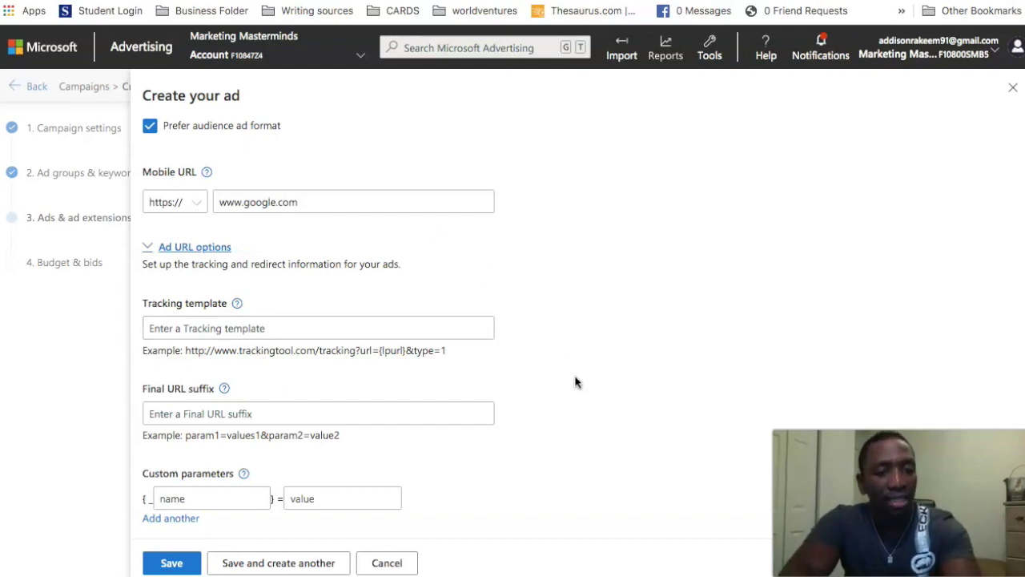
{"action": "scroll", "coordinate": [575, 383], "scroll_direction": "down", "scroll_amount": 1}
{"action": "scroll", "coordinate": [576, 382], "scroll_direction": "down", "scroll_amount": 2}
{"action": "scroll", "coordinate": [454, 360], "scroll_direction": "up", "scroll_amount": 5}
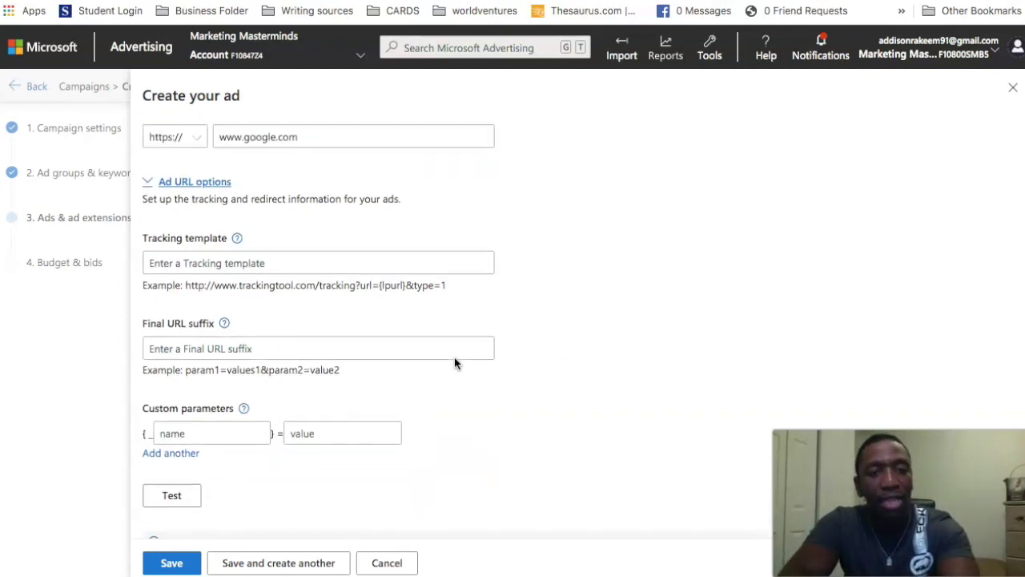
{"action": "left_click", "coordinate": [190, 340]}
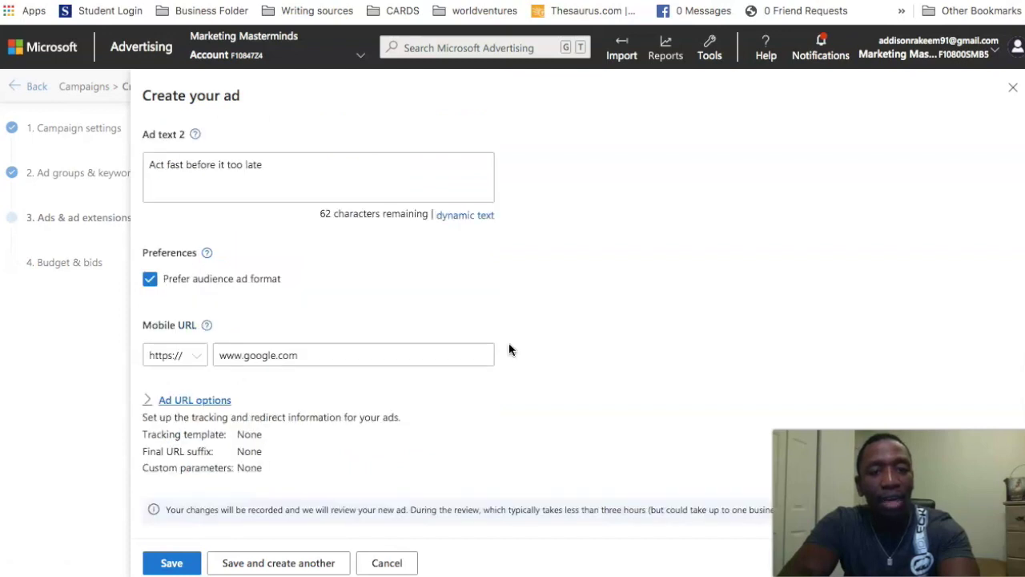
Save the ad and make a copy of it in the Test Bing ad group.
{"action": "left_click", "coordinate": [168, 563]}
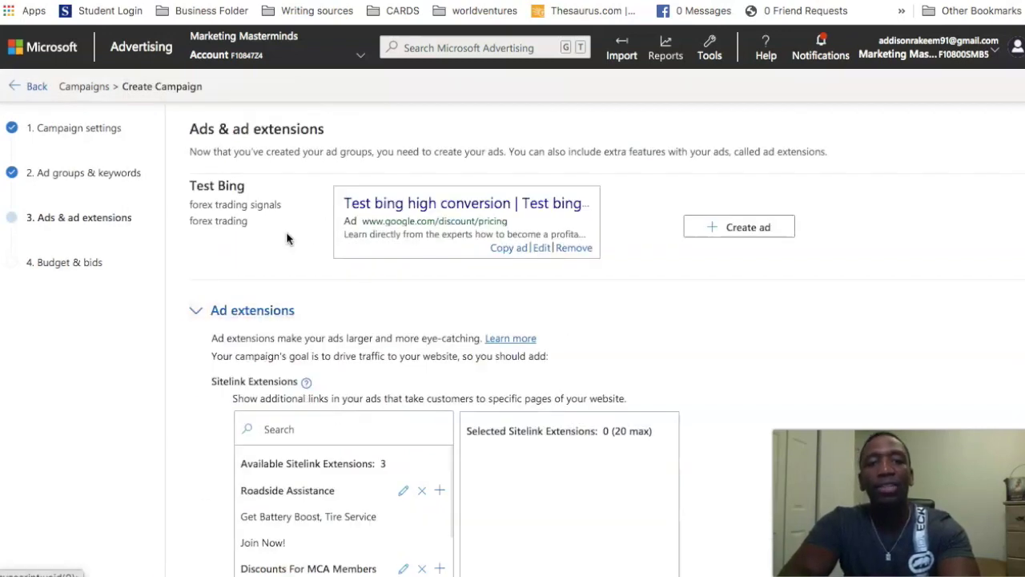
{"action": "left_click", "coordinate": [508, 250]}
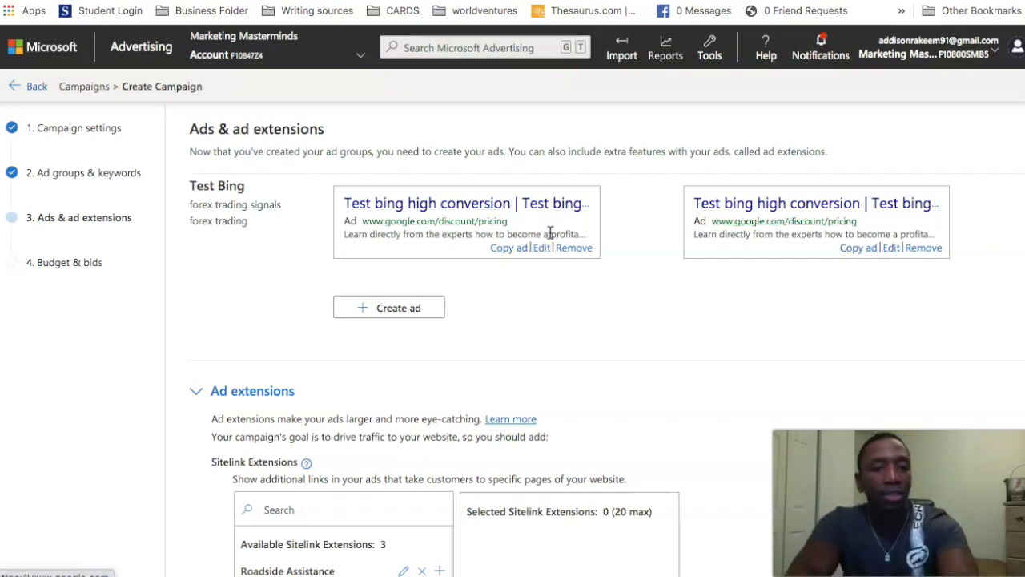
Examine the sitelink, action, callout, promotion and other ad extensions offered for the campaign.
{"action": "scroll", "coordinate": [549, 231], "scroll_direction": "down", "scroll_amount": 3}
{"action": "scroll", "coordinate": [549, 231], "scroll_direction": "down", "scroll_amount": 1}
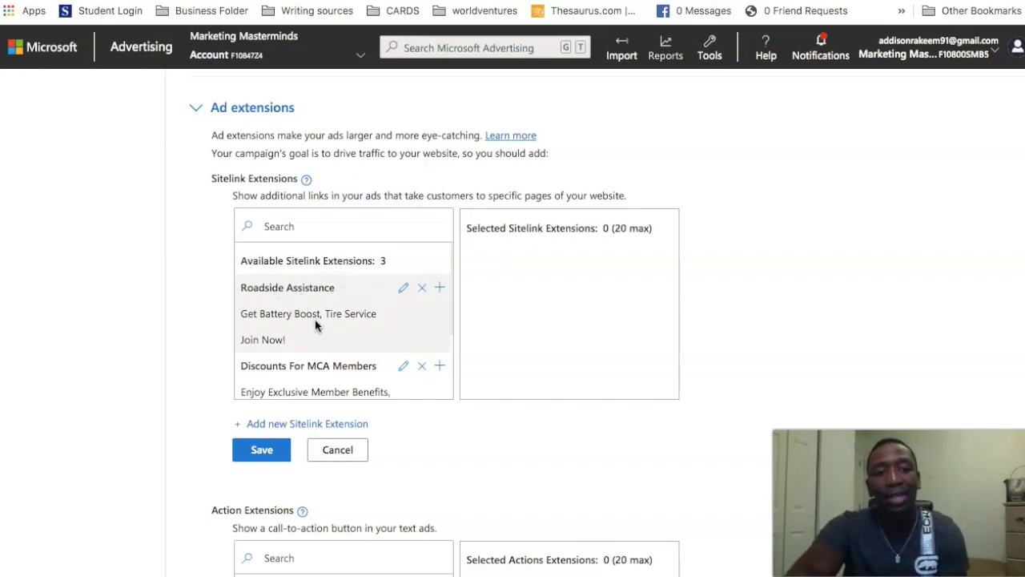
{"action": "scroll", "coordinate": [315, 317], "scroll_direction": "down", "scroll_amount": 1}
{"action": "scroll", "coordinate": [314, 308], "scroll_direction": "down", "scroll_amount": 1}
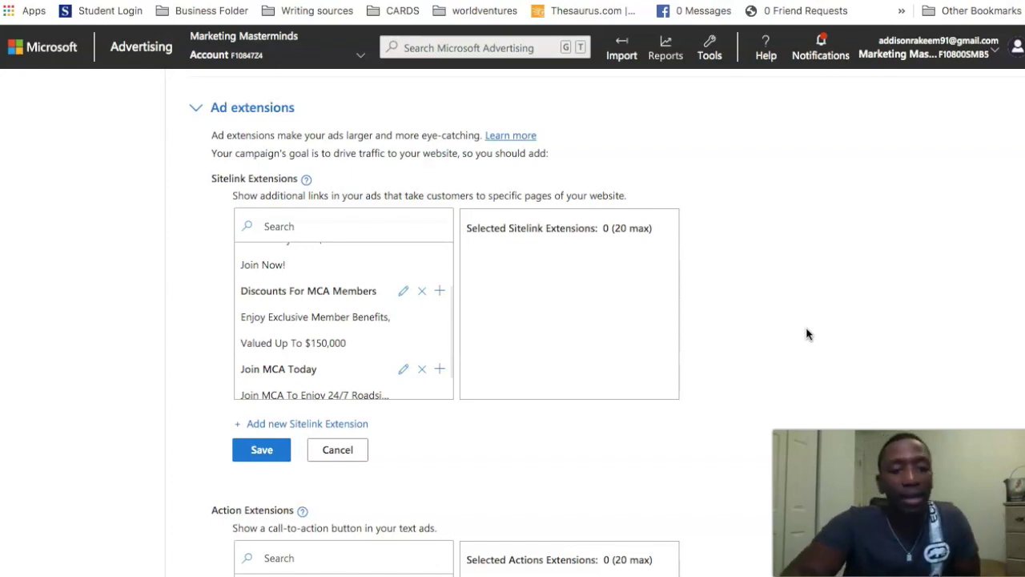
{"action": "scroll", "coordinate": [806, 334], "scroll_direction": "down", "scroll_amount": 3}
{"action": "scroll", "coordinate": [732, 291], "scroll_direction": "down", "scroll_amount": 3}
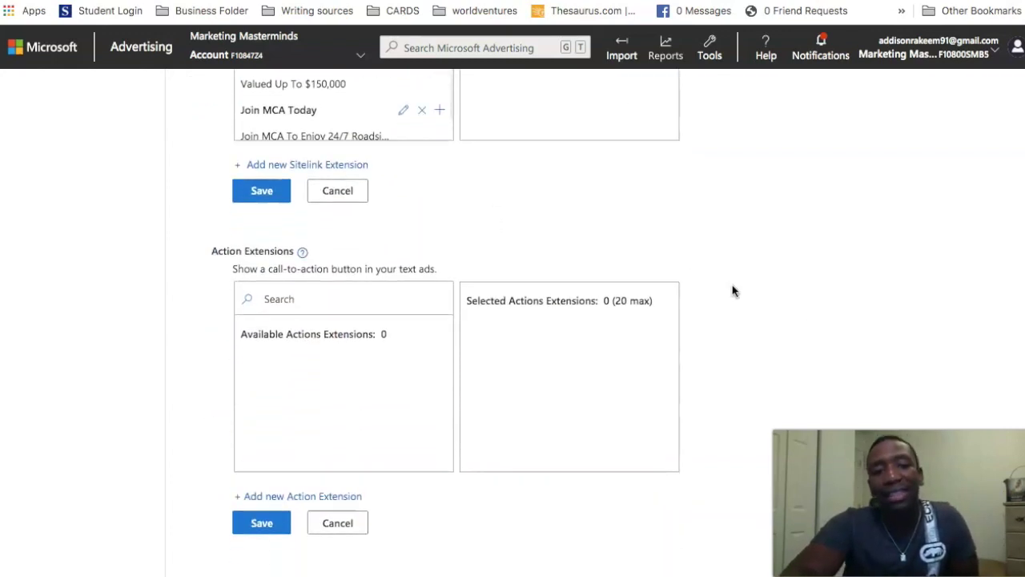
{"action": "scroll", "coordinate": [558, 367], "scroll_direction": "down", "scroll_amount": 2}
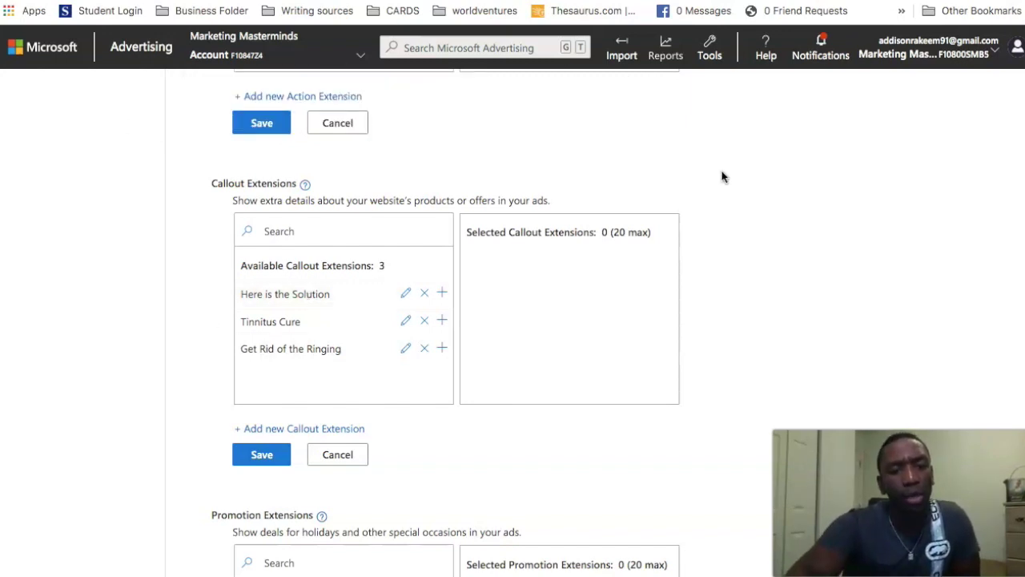
{"action": "scroll", "coordinate": [746, 288], "scroll_direction": "down", "scroll_amount": 2}
{"action": "scroll", "coordinate": [746, 289], "scroll_direction": "down", "scroll_amount": 2}
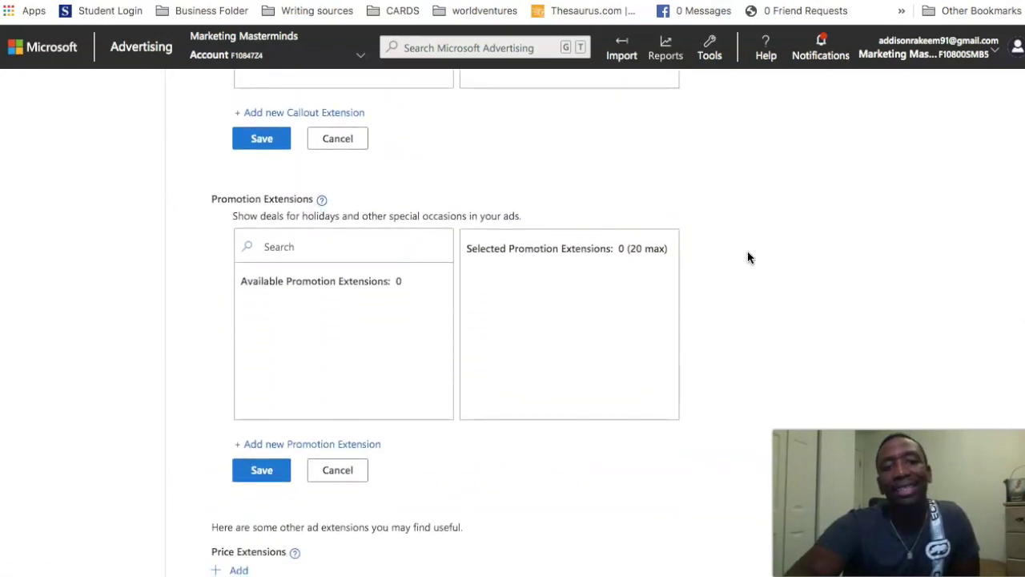
{"action": "scroll", "coordinate": [748, 250], "scroll_direction": "down", "scroll_amount": 4}
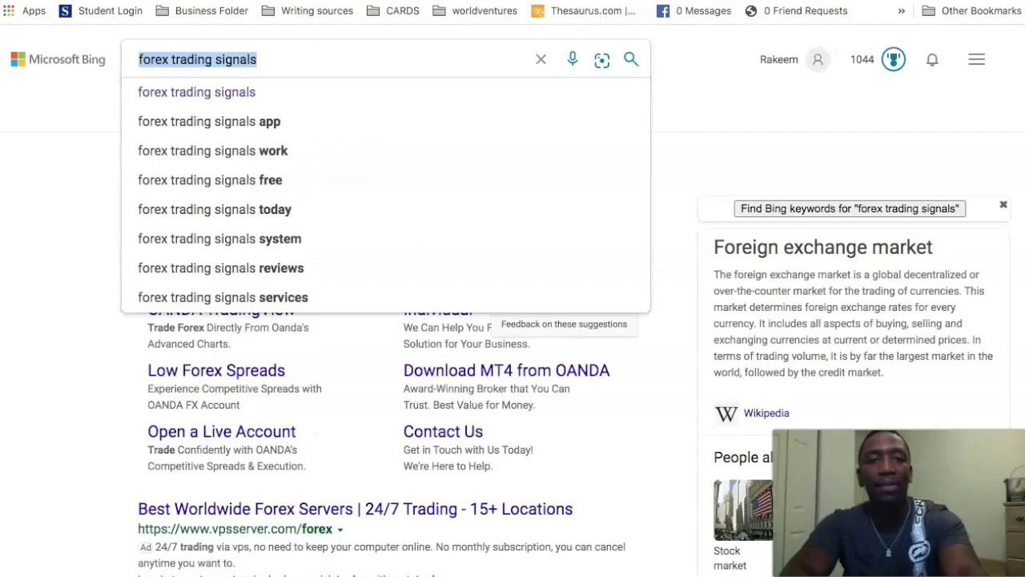
Examine the sitelinks under the OANDA ad in the Bing results for "forex trading signals", then return to Microsoft Advertising.
{"action": "left_click", "coordinate": [736, 75]}
{"action": "scroll", "coordinate": [586, 226], "scroll_direction": "down", "scroll_amount": 1}
{"action": "scroll", "coordinate": [586, 226], "scroll_direction": "down", "scroll_amount": 2}
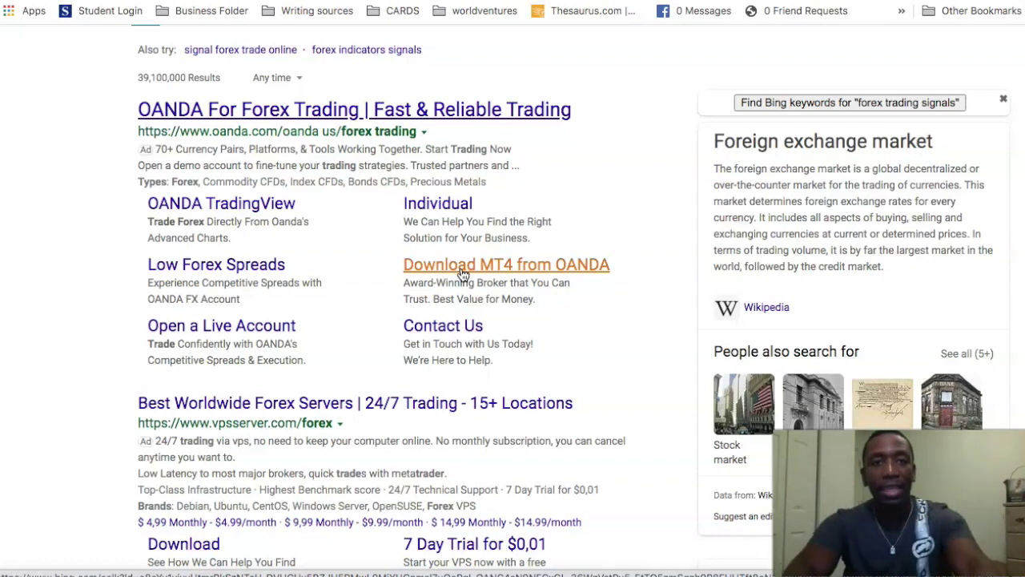
{"action": "key", "text": "ctrl+Tab"}
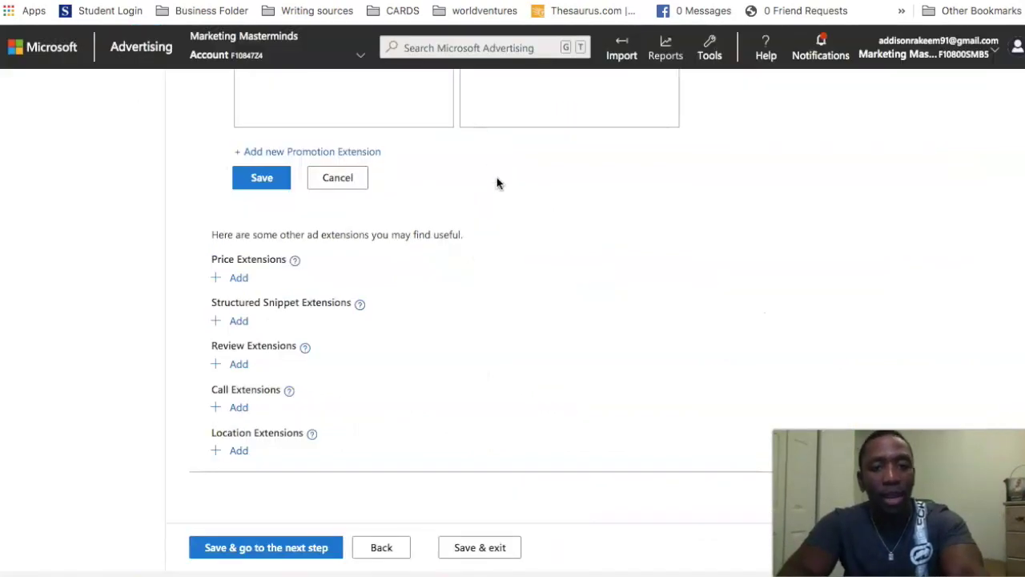
Try to save the ads without any extensions and continue to the next campaign step.
{"action": "scroll", "coordinate": [497, 183], "scroll_direction": "down", "scroll_amount": 1}
{"action": "scroll", "coordinate": [497, 183], "scroll_direction": "up", "scroll_amount": 8}
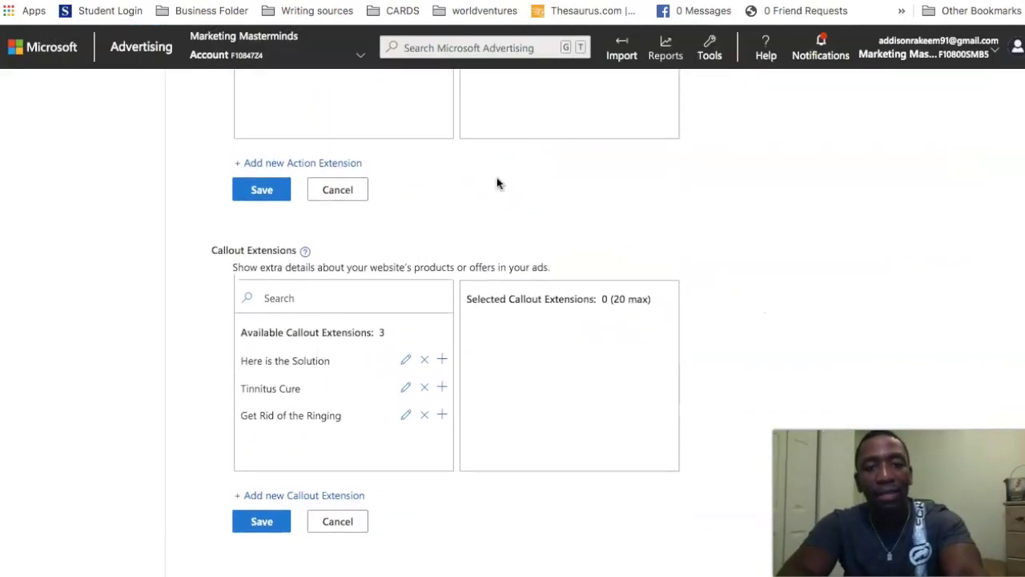
{"action": "scroll", "coordinate": [497, 183], "scroll_direction": "up", "scroll_amount": 5}
{"action": "scroll", "coordinate": [497, 183], "scroll_direction": "down", "scroll_amount": 10}
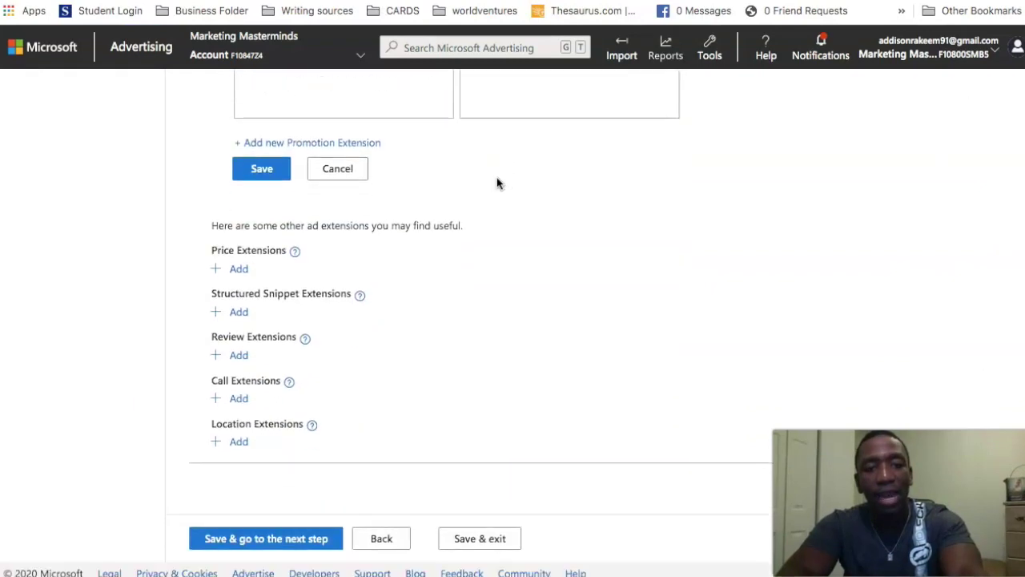
{"action": "left_click", "coordinate": [270, 537]}
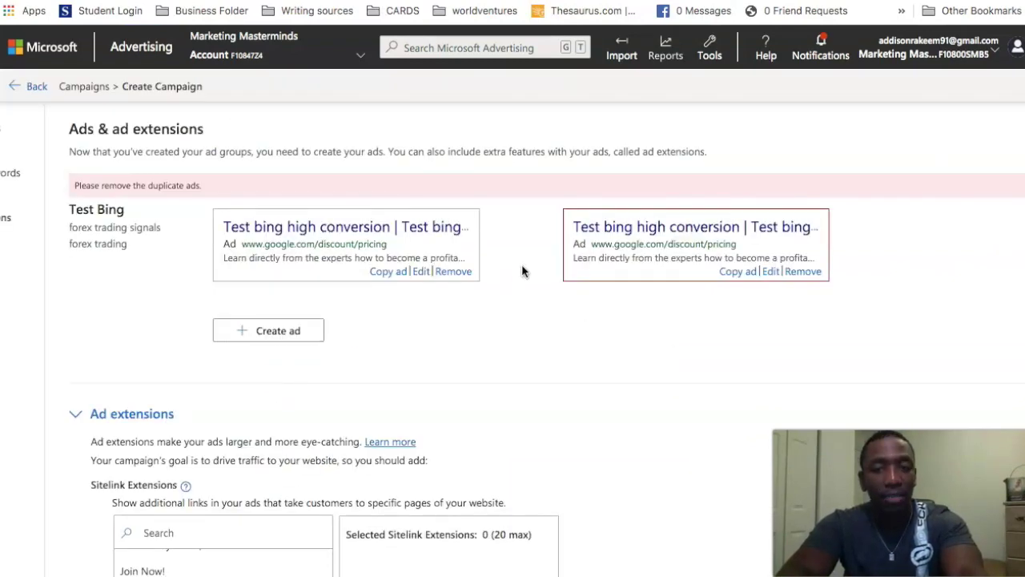
Change Title part 1 of the duplicate ad to "Test bing high" and save the ad.
{"action": "left_click", "coordinate": [769, 272]}
{"action": "left_click_drag", "start_coordinate": [277, 267], "coordinate": [217, 266]}
{"action": "key", "text": "BackSpace"}
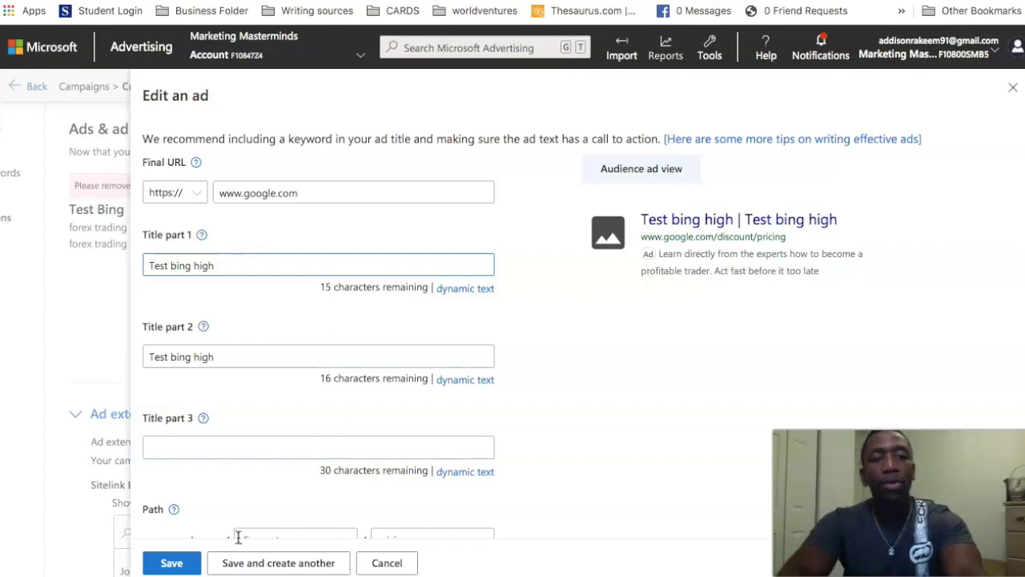
{"action": "left_click", "coordinate": [172, 562]}
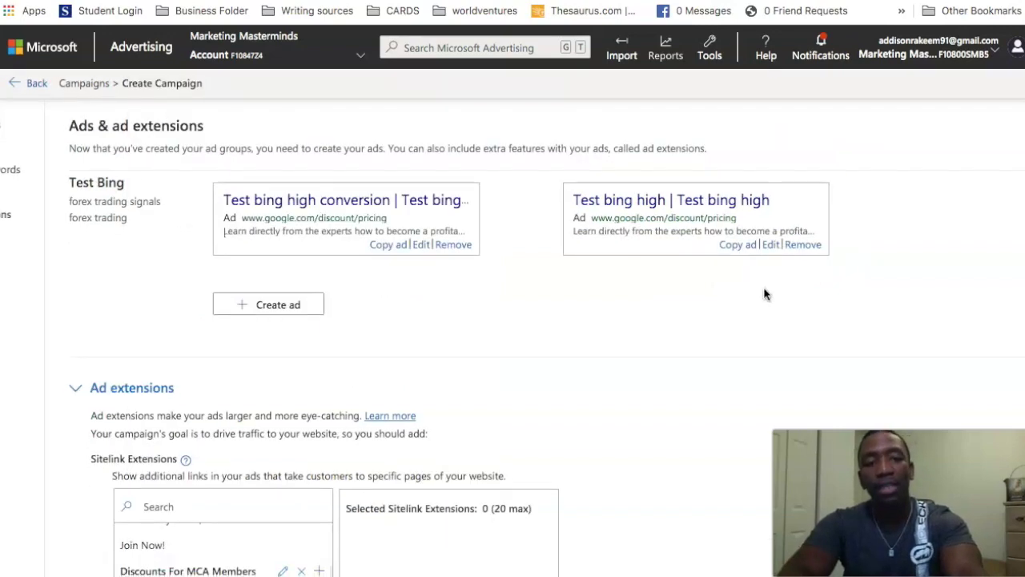
Save the ads, continue to Budget & bids, and set the bid strategy to "Manual: Use the bid I set".
{"action": "scroll", "coordinate": [761, 294], "scroll_direction": "down", "scroll_amount": 15}
{"action": "left_click", "coordinate": [149, 547]}
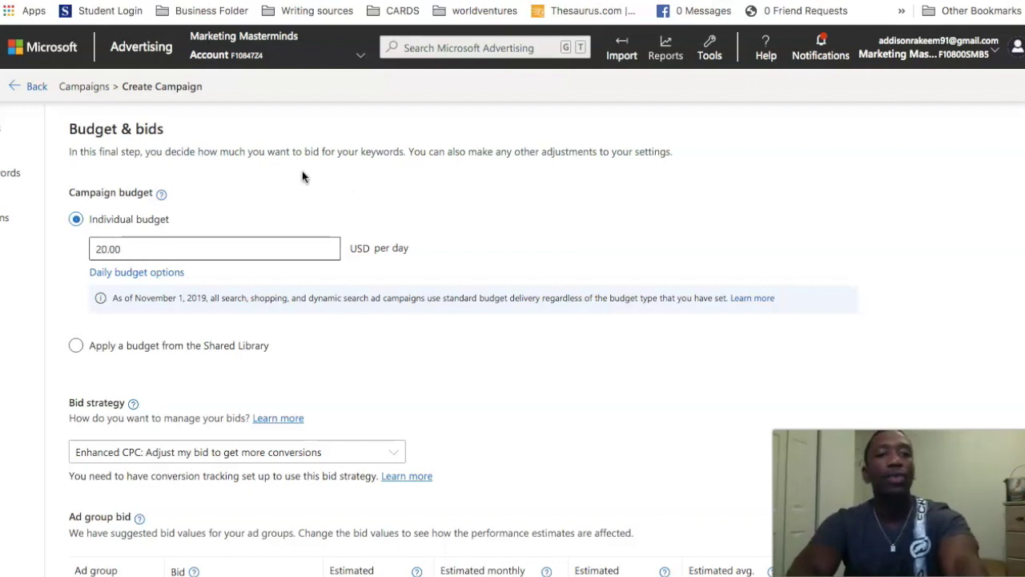
{"action": "scroll", "coordinate": [353, 198], "scroll_direction": "down", "scroll_amount": 2}
{"action": "scroll", "coordinate": [352, 198], "scroll_direction": "down", "scroll_amount": 2}
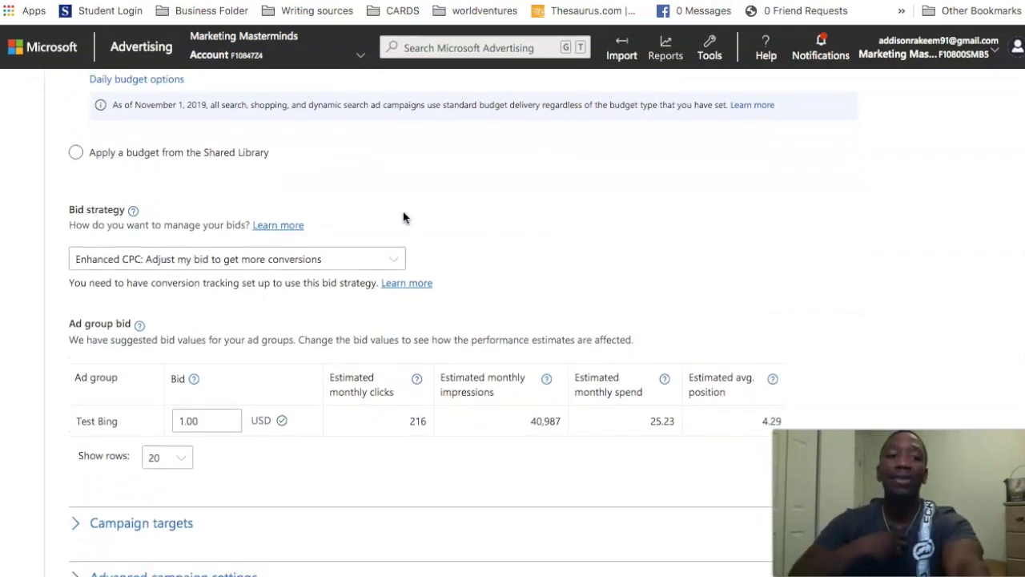
{"action": "left_click", "coordinate": [394, 257]}
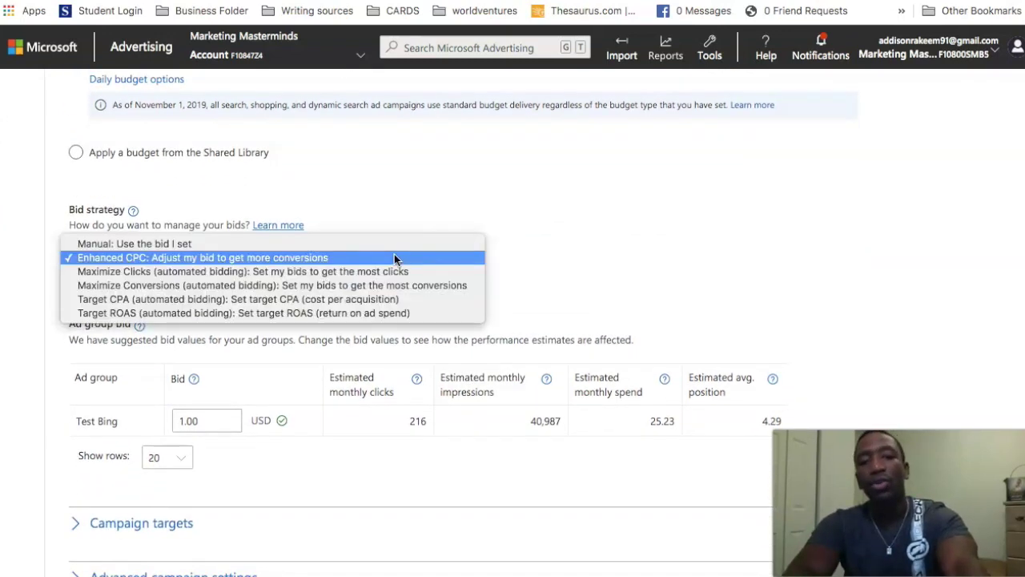
{"action": "left_click", "coordinate": [436, 244]}
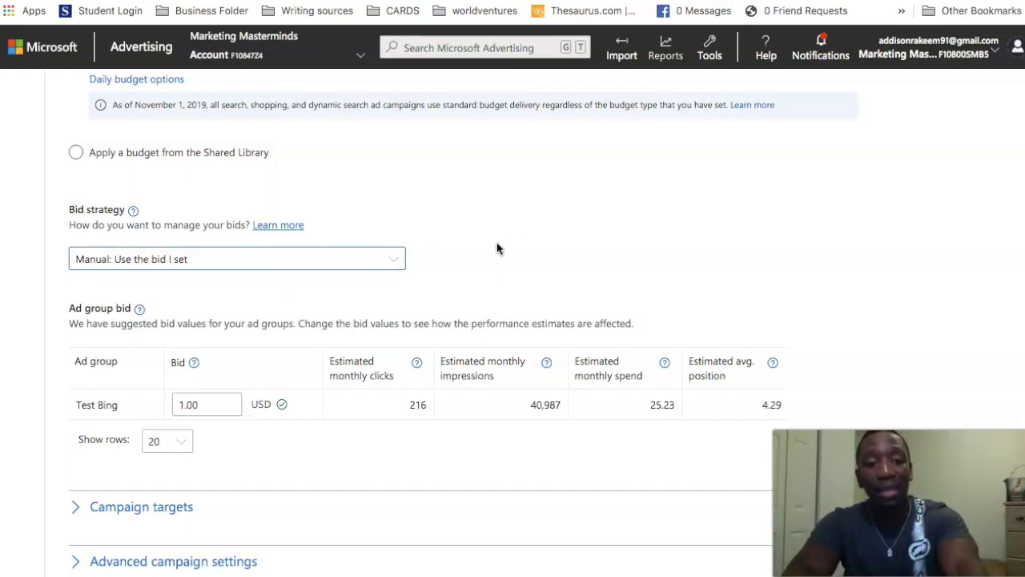
Set the Test Bing ad group bid to 0.30 USD.
{"action": "scroll", "coordinate": [470, 237], "scroll_direction": "down", "scroll_amount": 1}
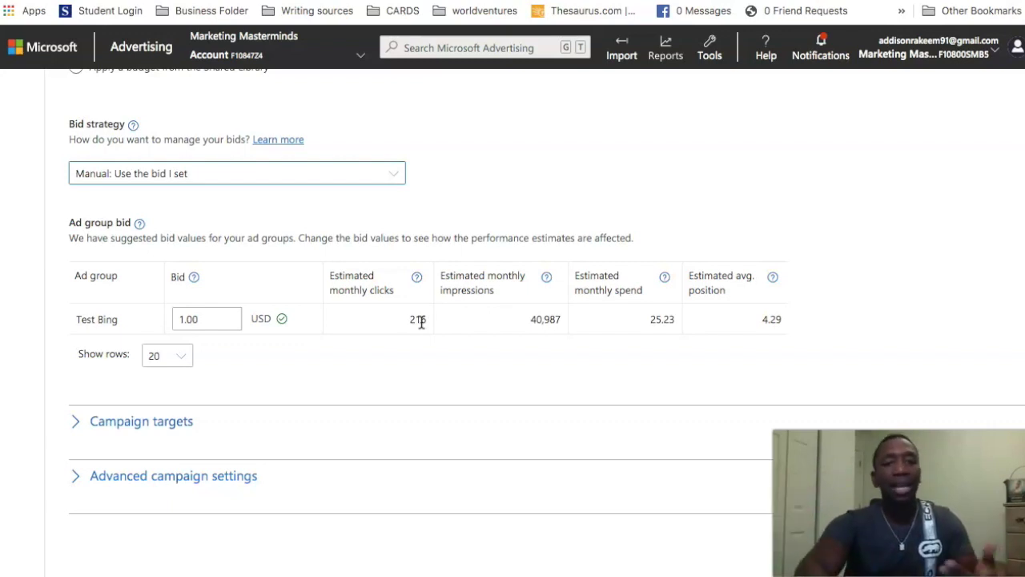
{"action": "double_click", "coordinate": [211, 319]}
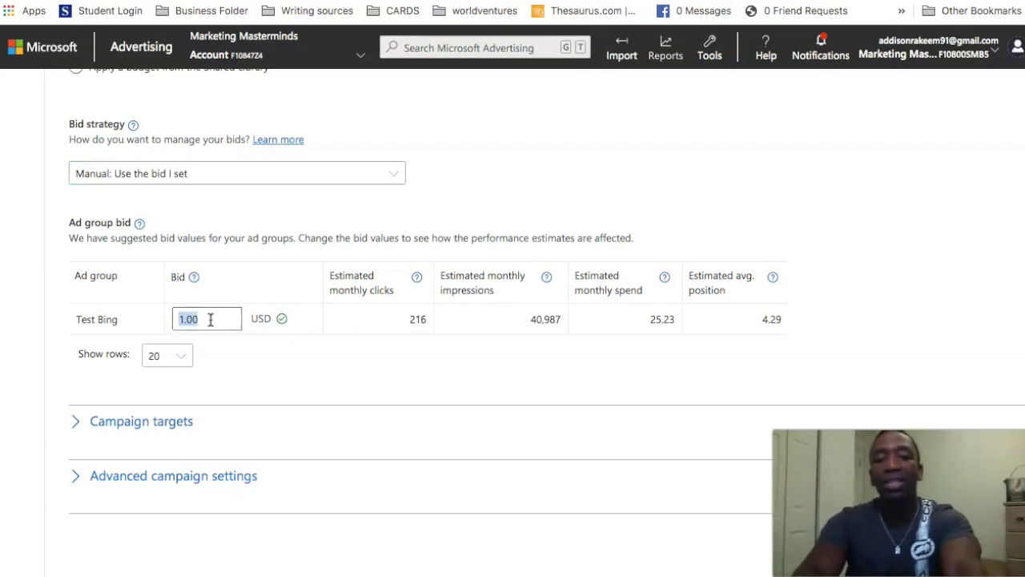
{"action": "type", "text": "0.30"}
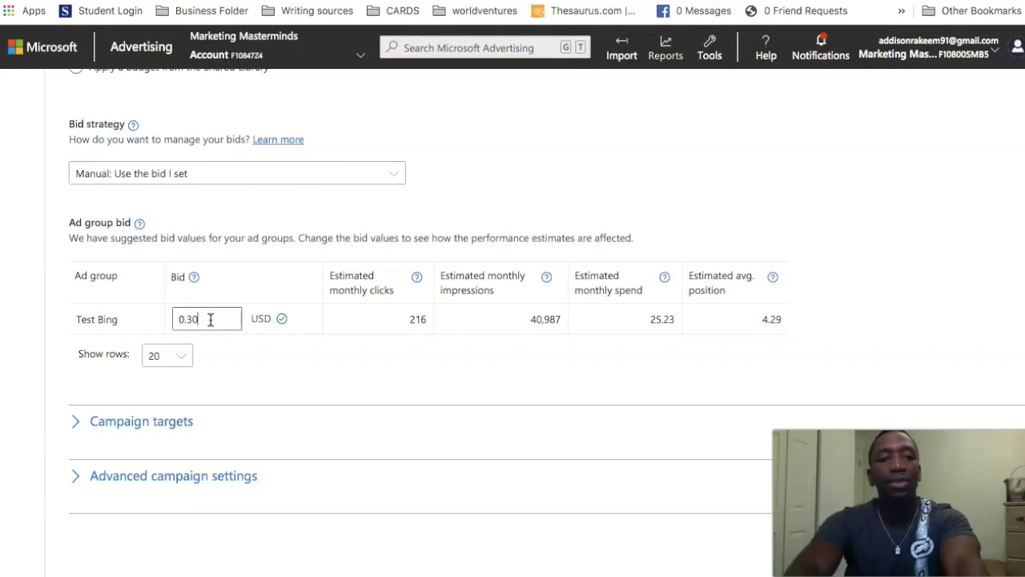
{"action": "left_click", "coordinate": [343, 377]}
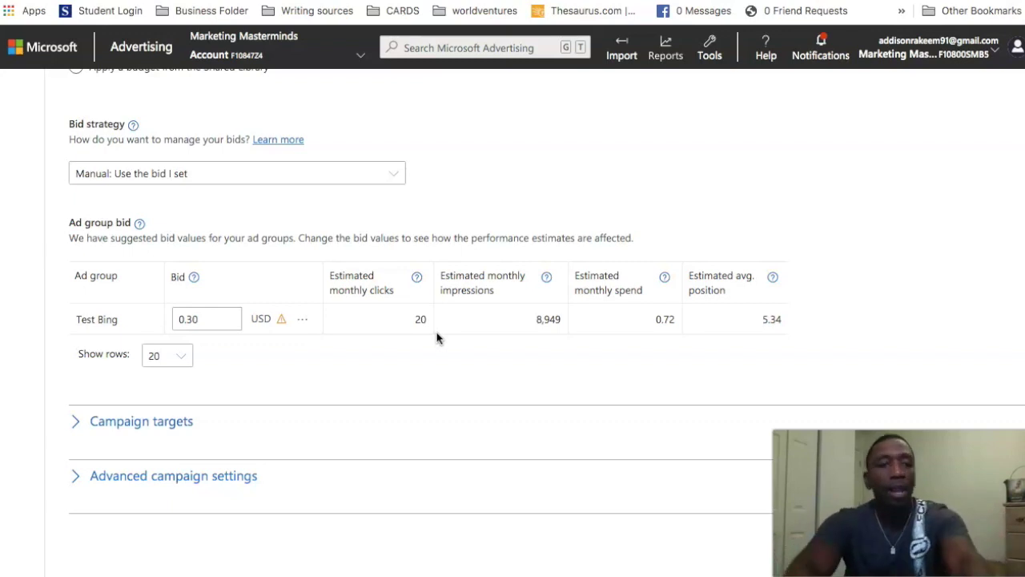
Expand the campaign targets to examine the location and device bid adjustments.
{"action": "scroll", "coordinate": [318, 291], "scroll_direction": "down", "scroll_amount": 1}
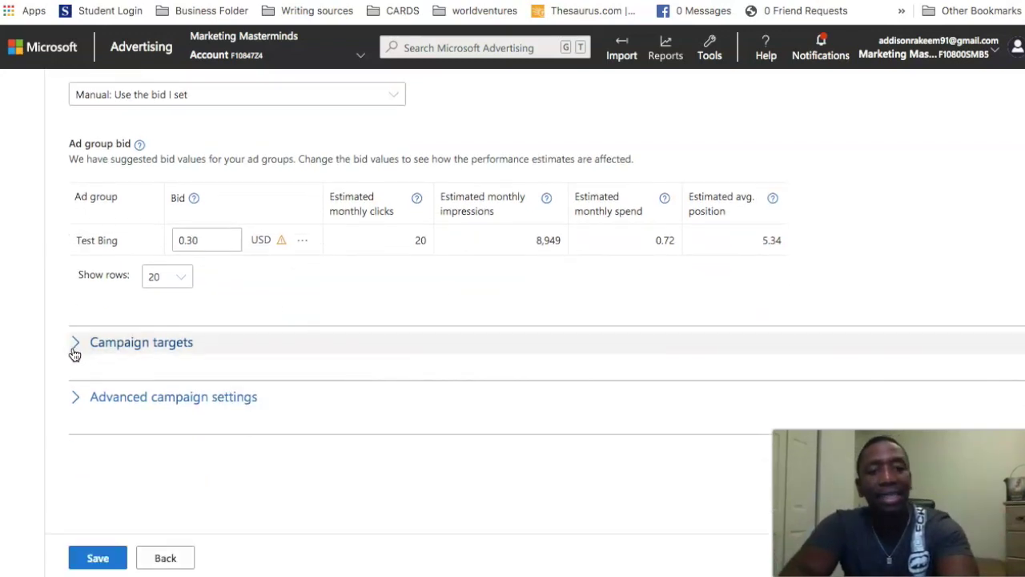
{"action": "left_click", "coordinate": [75, 353]}
{"action": "scroll", "coordinate": [376, 360], "scroll_direction": "down", "scroll_amount": 2}
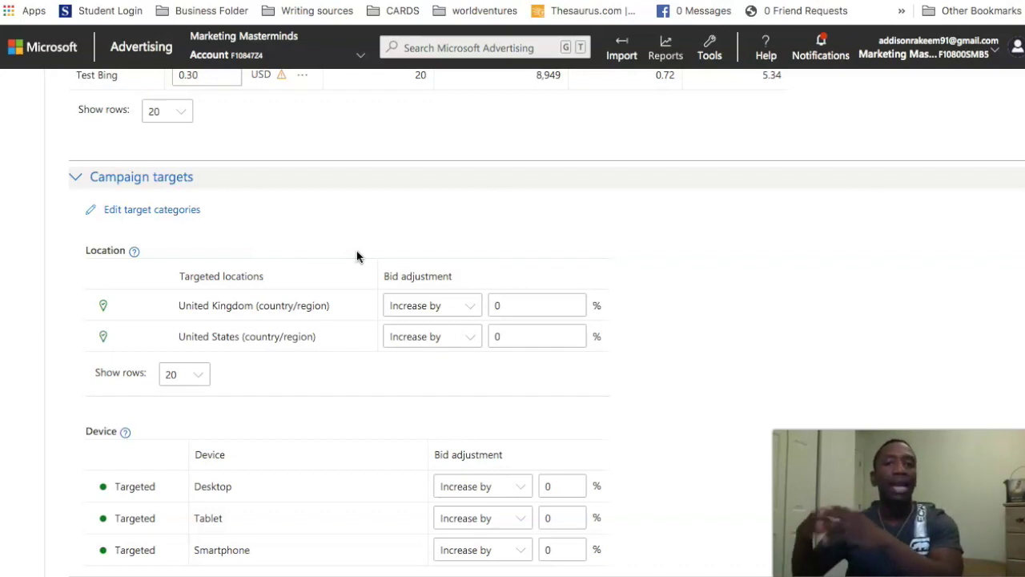
Try a 50% bid increase for the United States location, and reset the adjustment to 0%.
{"action": "double_click", "coordinate": [514, 337]}
{"action": "type", "text": "50"}
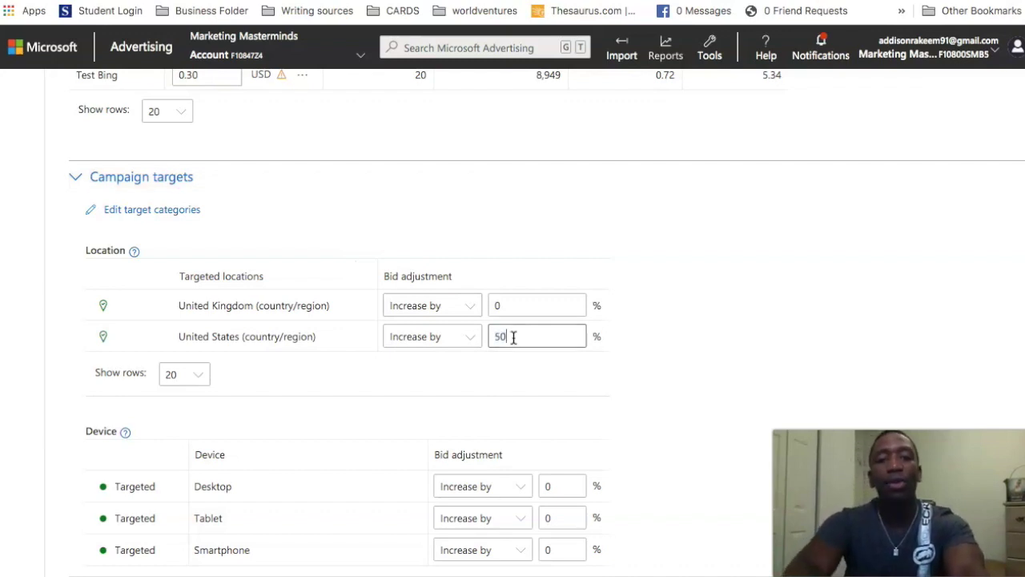
{"action": "left_click", "coordinate": [729, 318]}
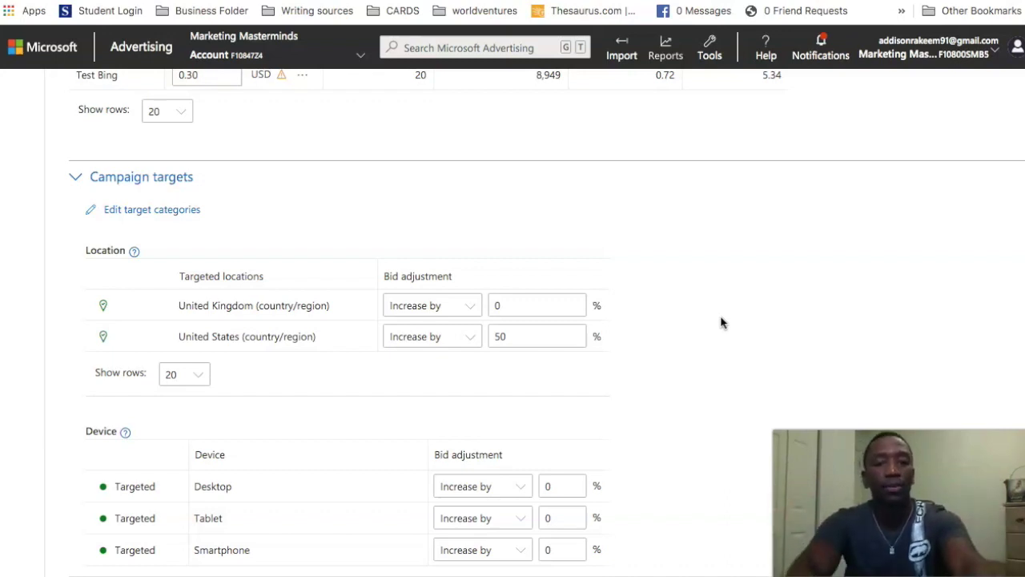
{"action": "double_click", "coordinate": [527, 343]}
{"action": "type", "text": "0"}
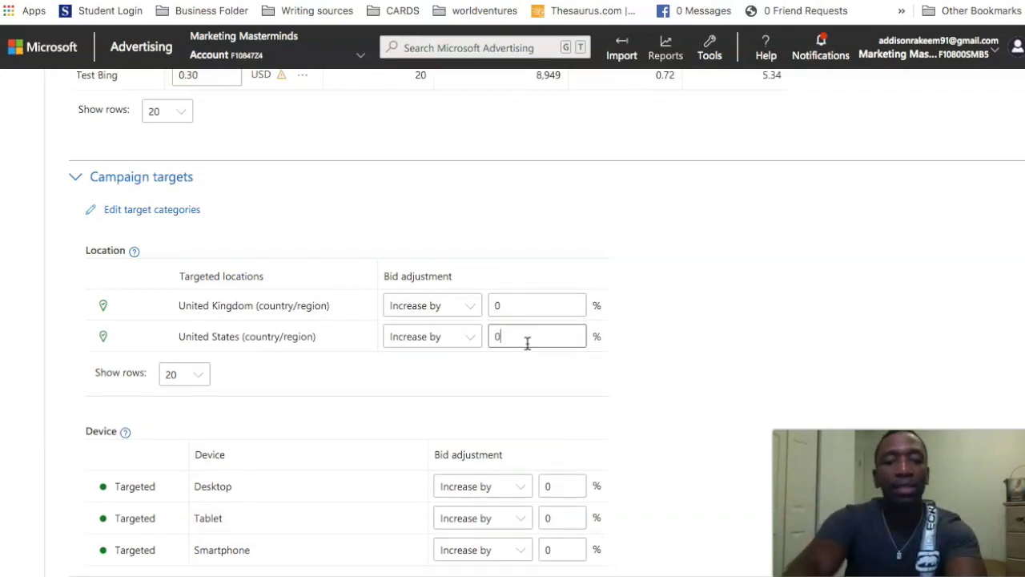
{"action": "left_click", "coordinate": [736, 351]}
Expand the advanced campaign settings to examine the ad schedule, display time, time zone and other settings.
{"action": "scroll", "coordinate": [736, 351], "scroll_direction": "down", "scroll_amount": 1}
{"action": "scroll", "coordinate": [737, 355], "scroll_direction": "down", "scroll_amount": 3}
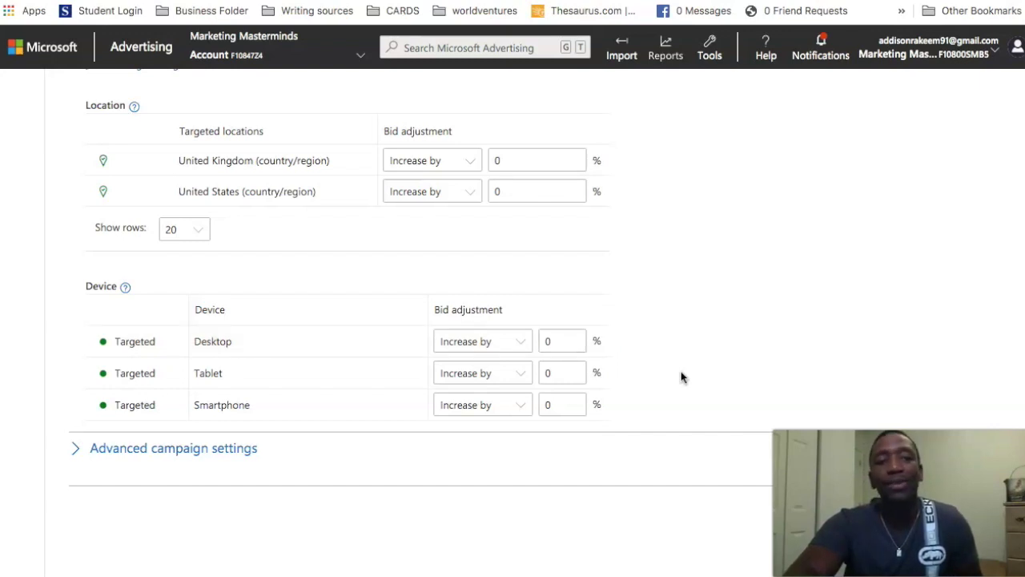
{"action": "scroll", "coordinate": [681, 377], "scroll_direction": "down", "scroll_amount": 1}
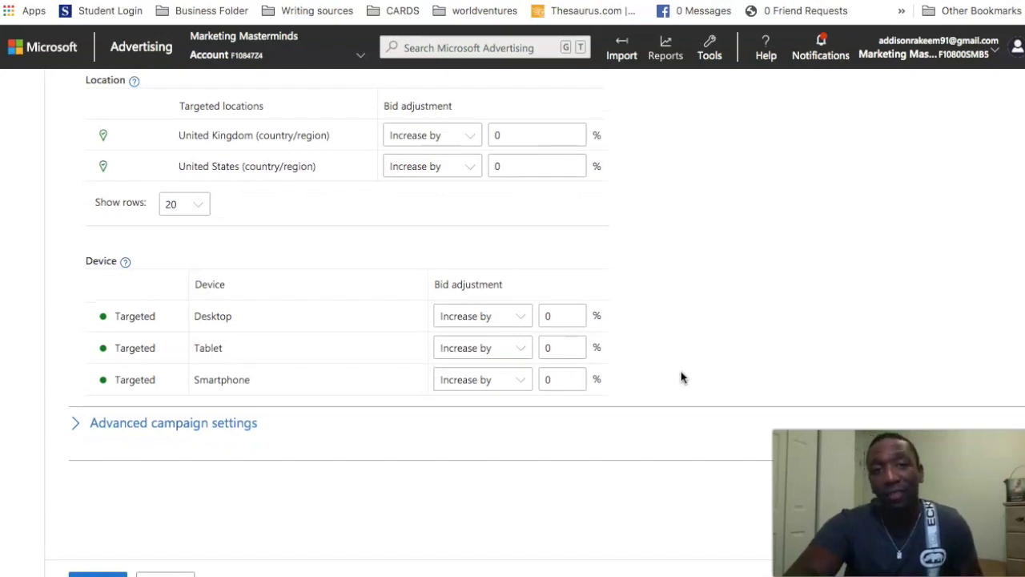
{"action": "left_click", "coordinate": [76, 423]}
{"action": "scroll", "coordinate": [517, 375], "scroll_direction": "down", "scroll_amount": 4}
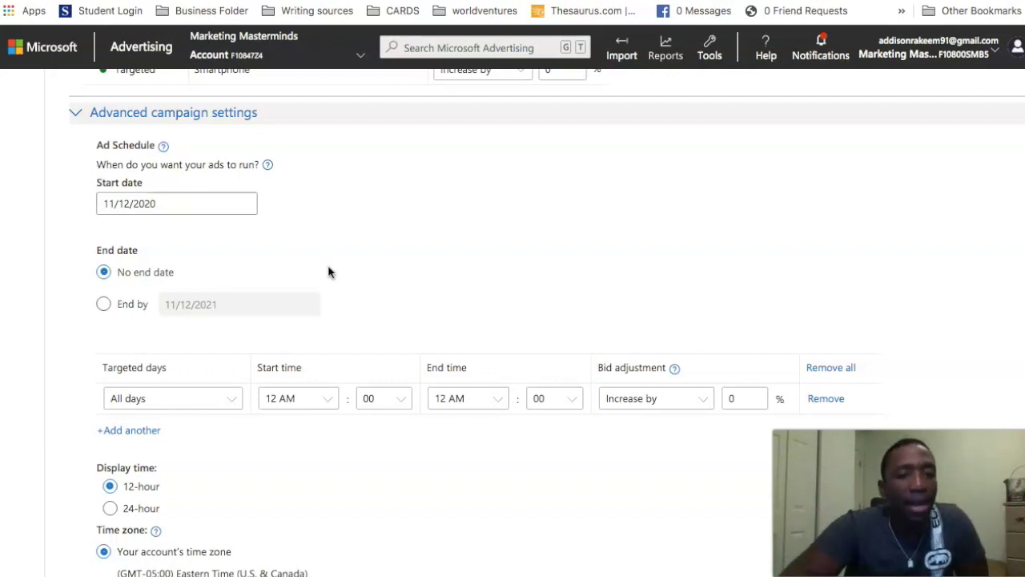
{"action": "scroll", "coordinate": [327, 271], "scroll_direction": "down", "scroll_amount": 2}
{"action": "scroll", "coordinate": [328, 272], "scroll_direction": "down", "scroll_amount": 2}
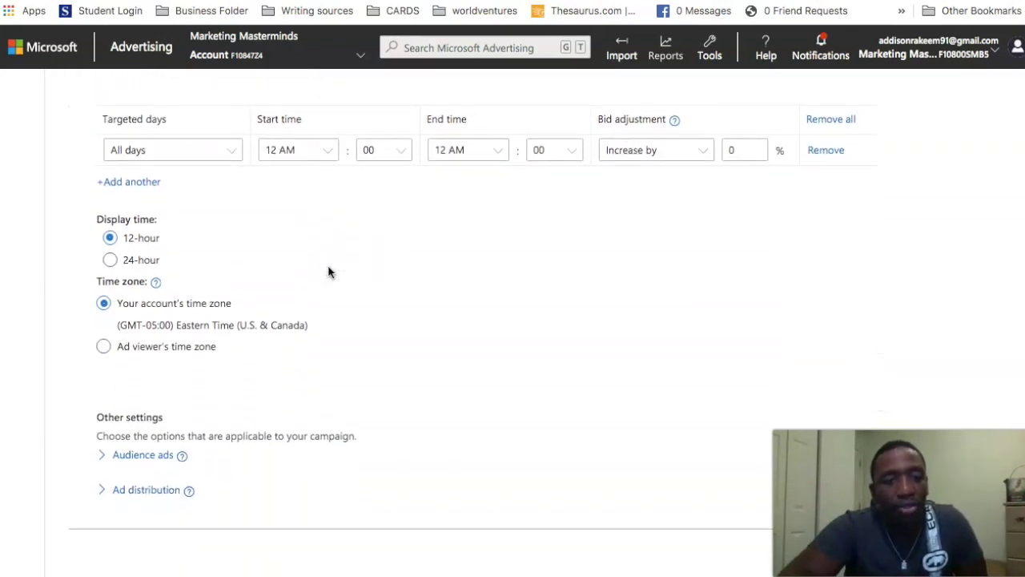
{"action": "scroll", "coordinate": [328, 271], "scroll_direction": "down", "scroll_amount": 1}
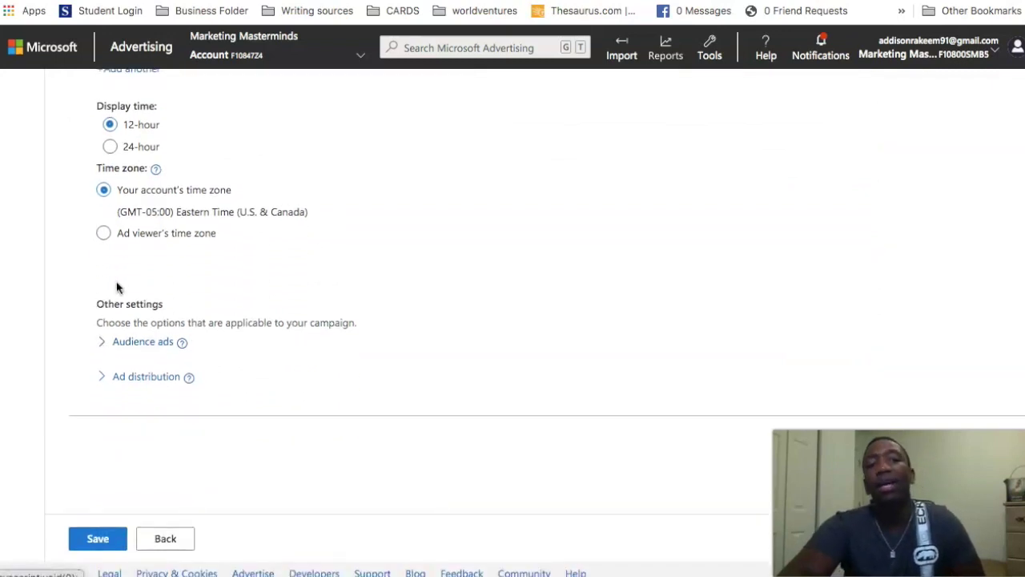
Expand Audience ads and set the Audience Ads Bids adjustment to increase by 900%.
{"action": "left_click", "coordinate": [102, 345]}
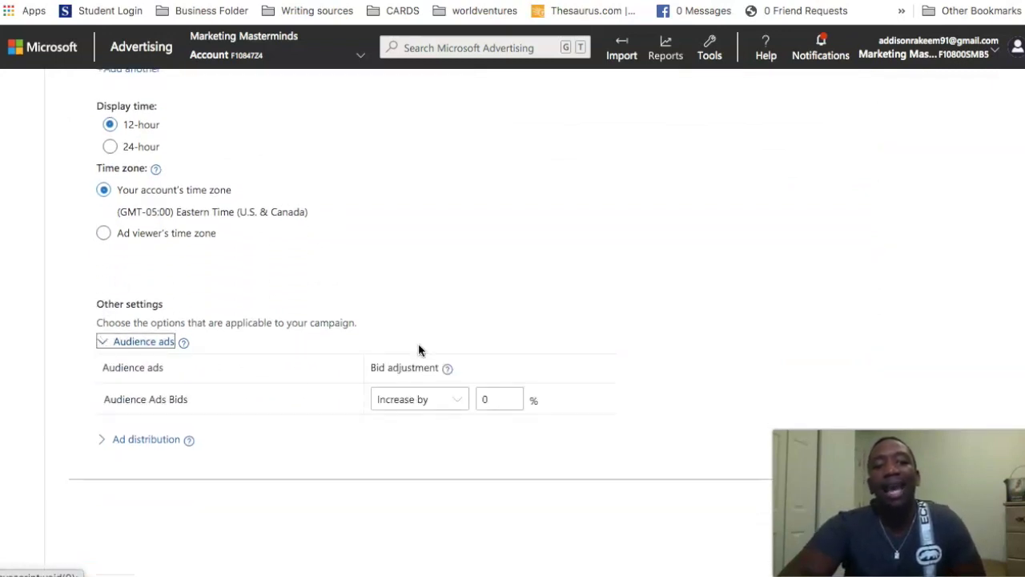
{"action": "scroll", "coordinate": [419, 347], "scroll_direction": "down", "scroll_amount": 1}
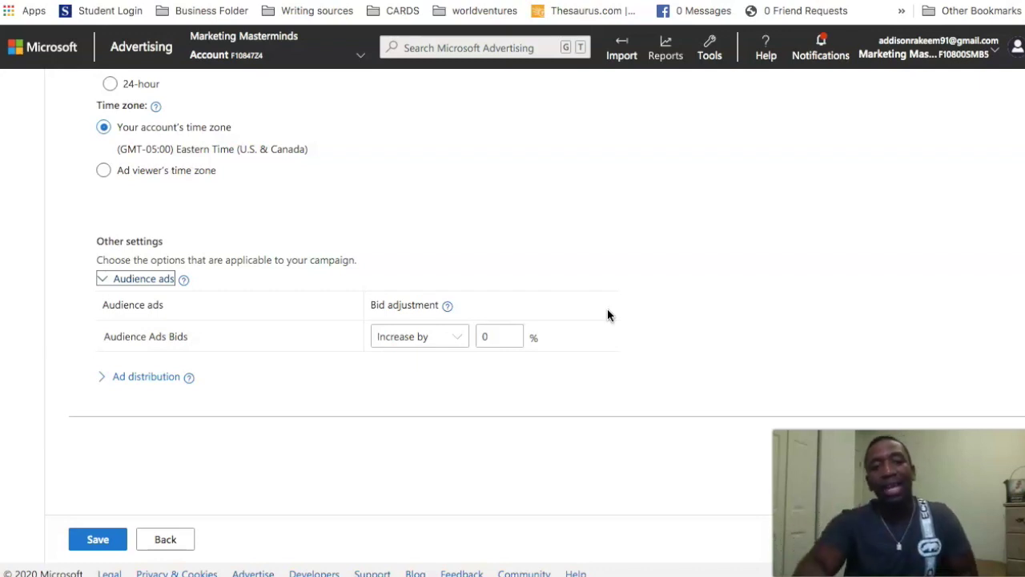
{"action": "double_click", "coordinate": [492, 336]}
{"action": "type", "text": "9000"}
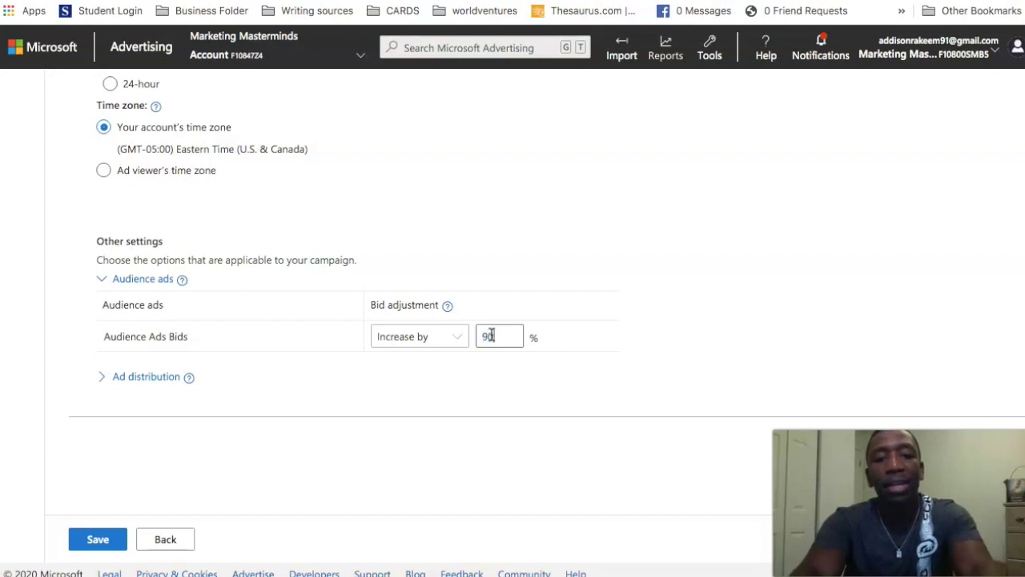
{"action": "key", "text": "BackSpace"}
{"action": "left_click", "coordinate": [727, 293]}
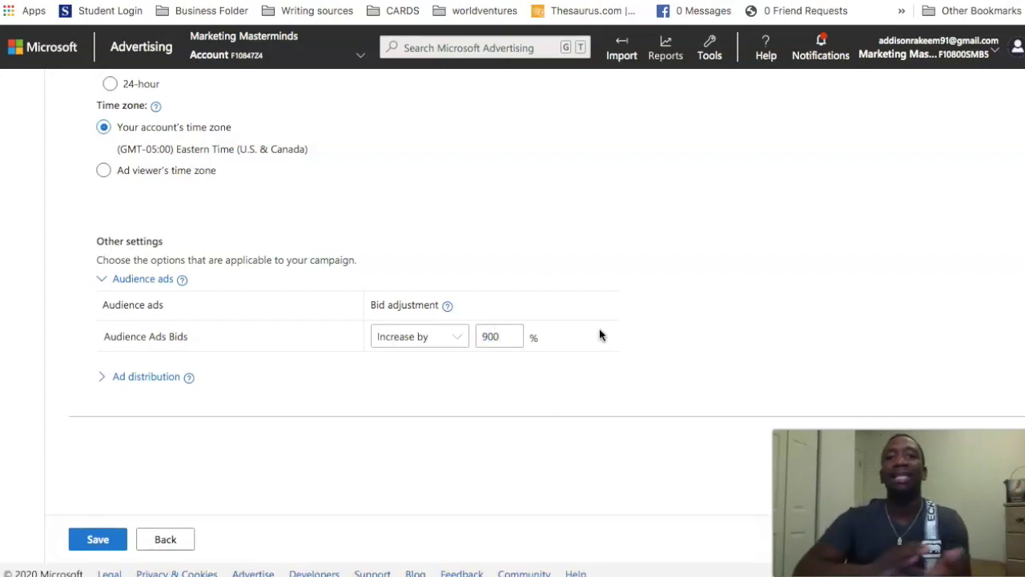
Read the help on the audience ads bid adjustment, and collapse the Audience ads section.
{"action": "left_click", "coordinate": [447, 307]}
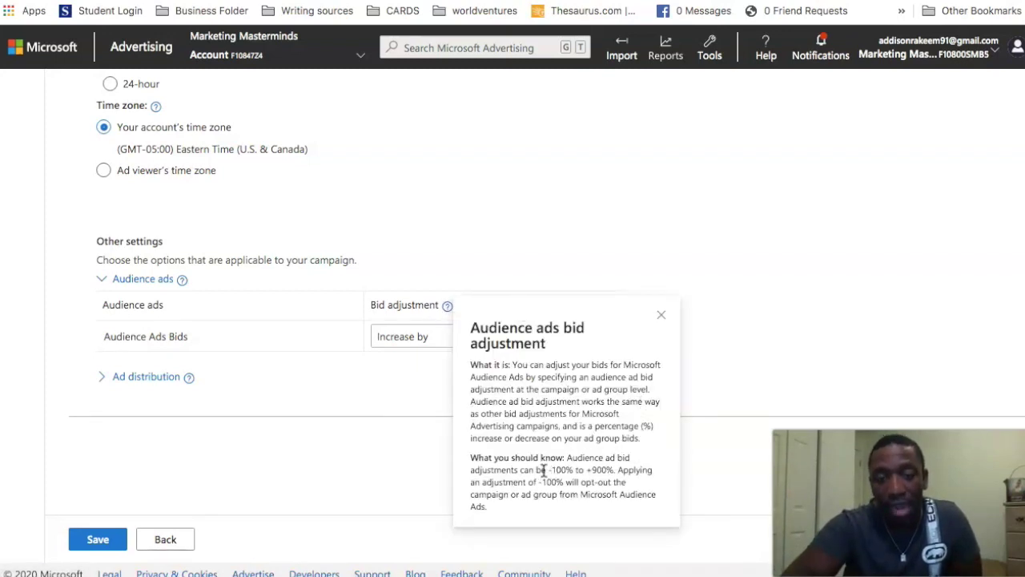
{"action": "left_click", "coordinate": [593, 244]}
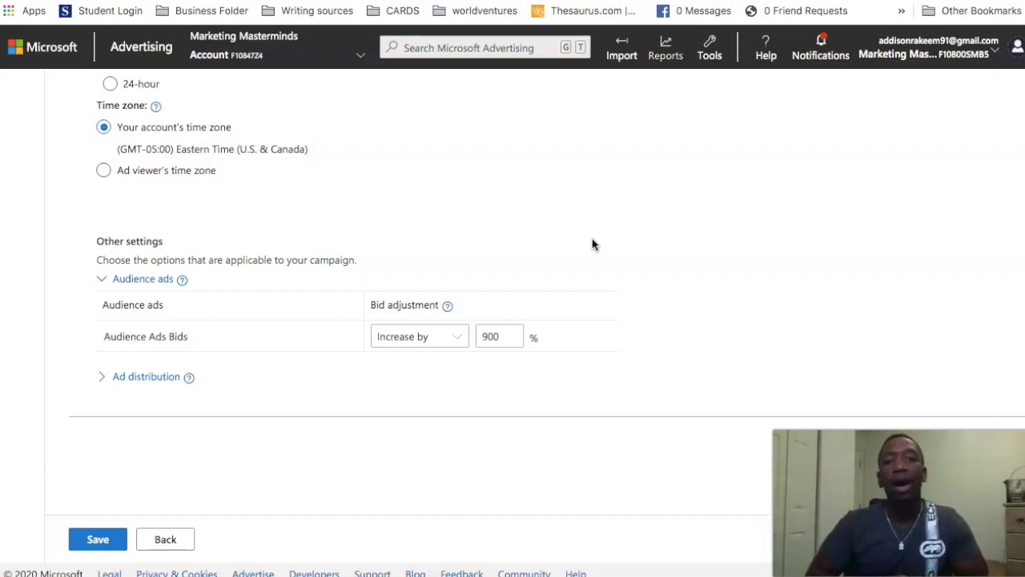
{"action": "left_click", "coordinate": [100, 278]}
Set the ad distribution to all search networks (Bing, AOL, and Yahoo search and syndicated search partners) and save the campaign.
{"action": "left_click", "coordinate": [104, 379]}
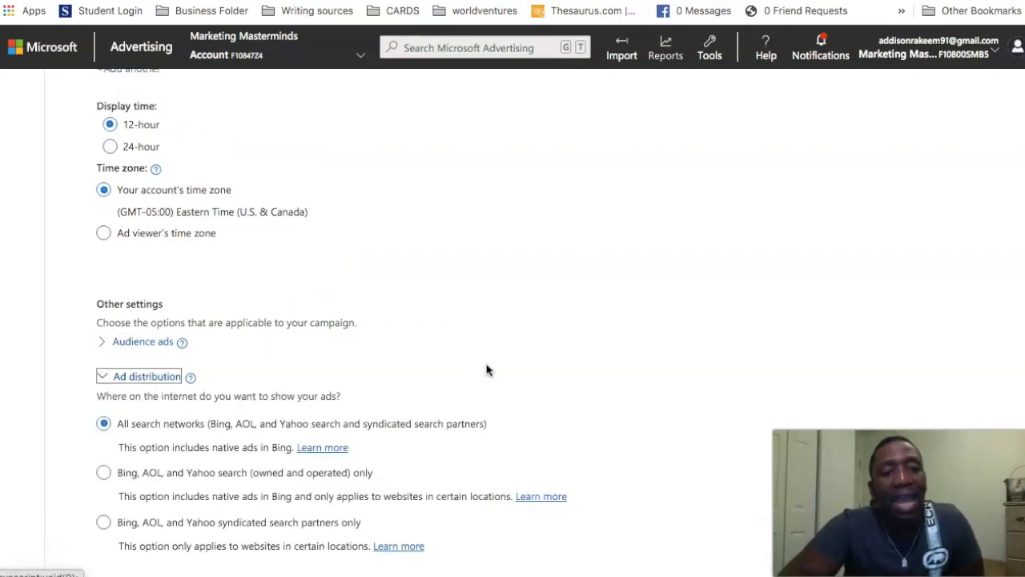
{"action": "scroll", "coordinate": [487, 370], "scroll_direction": "down", "scroll_amount": 2}
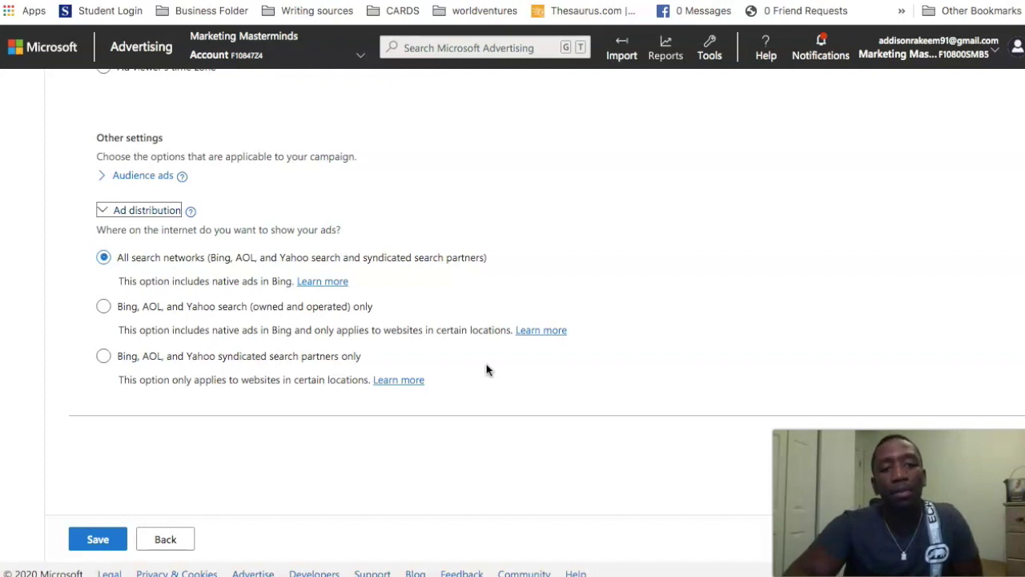
{"action": "left_click", "coordinate": [104, 308]}
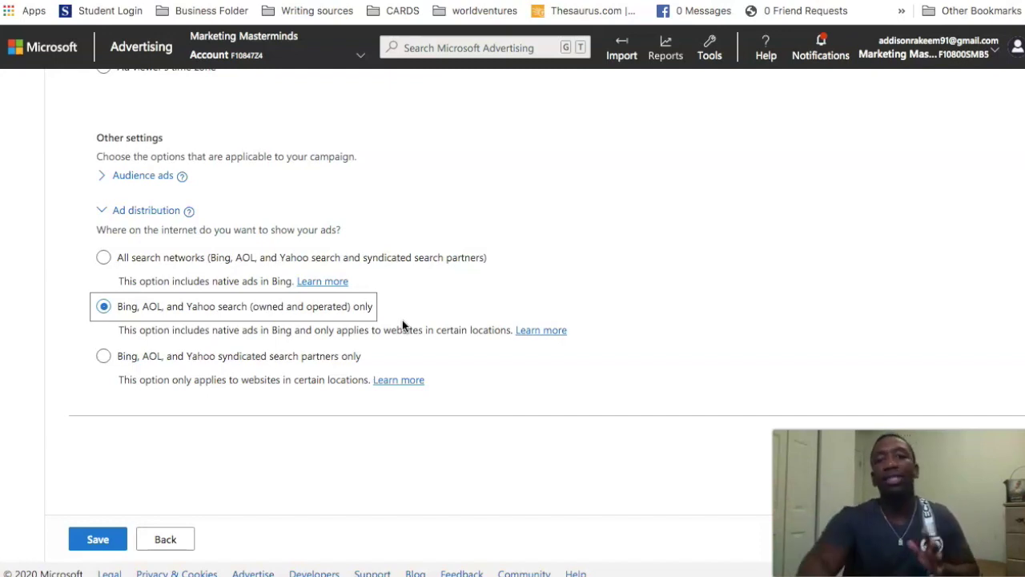
{"action": "left_click", "coordinate": [104, 258]}
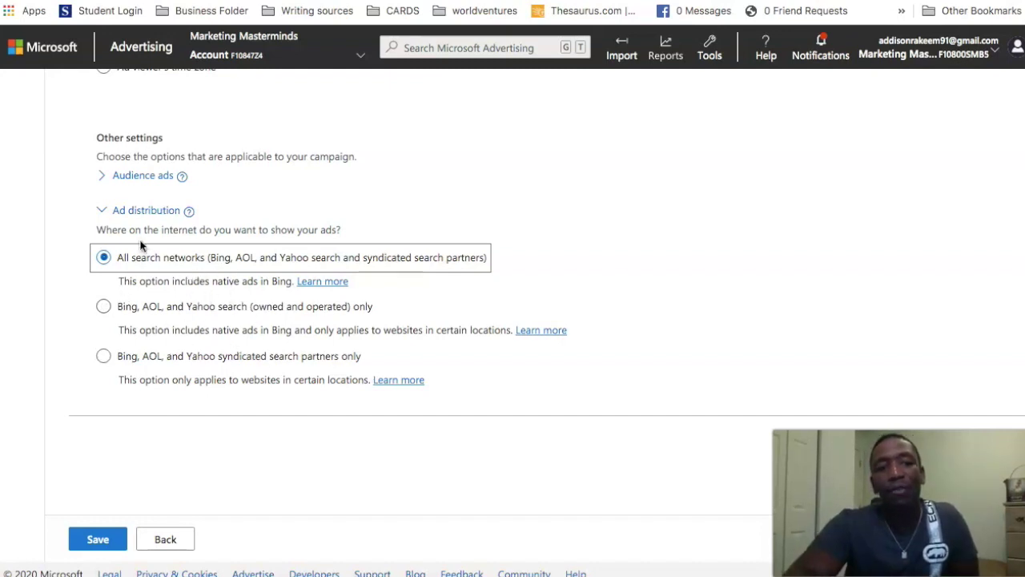
{"action": "left_click", "coordinate": [98, 539]}
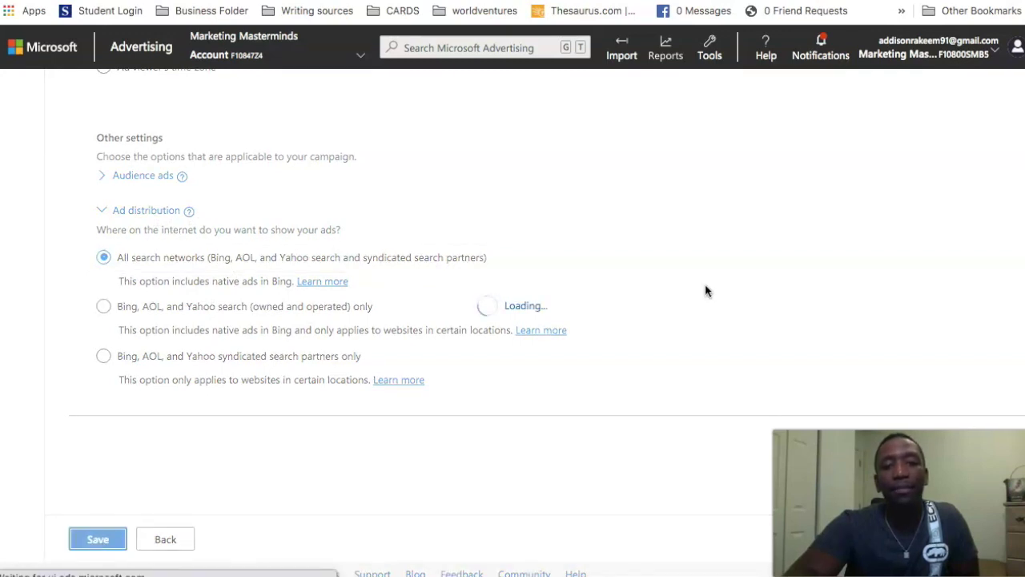